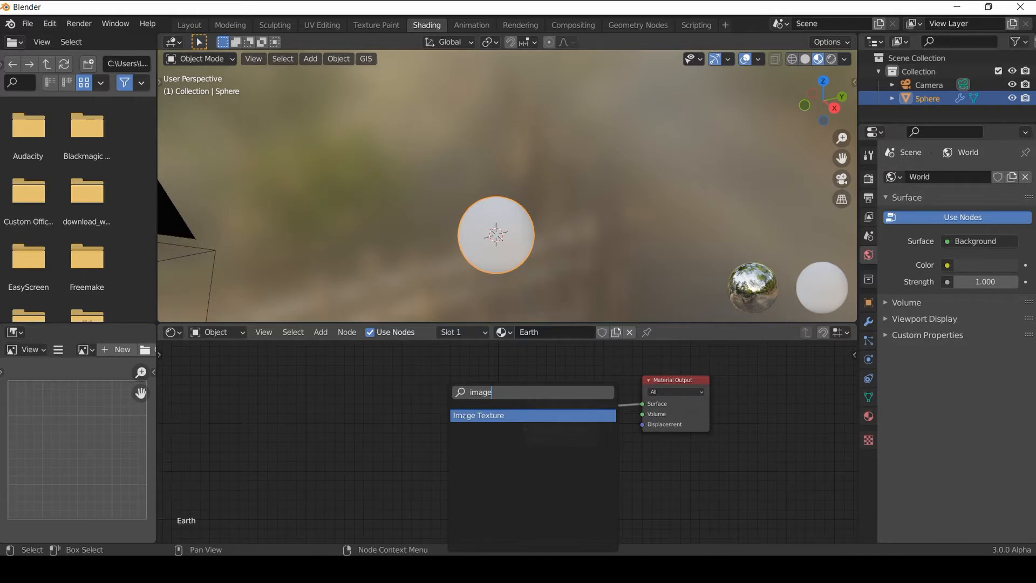
# Step: Load Albedo.jpg into a new Image Texture node and connect its Color output to the Diffuse BSDF's Color
pyautogui.click(421, 418)
pyautogui.click(481, 435)
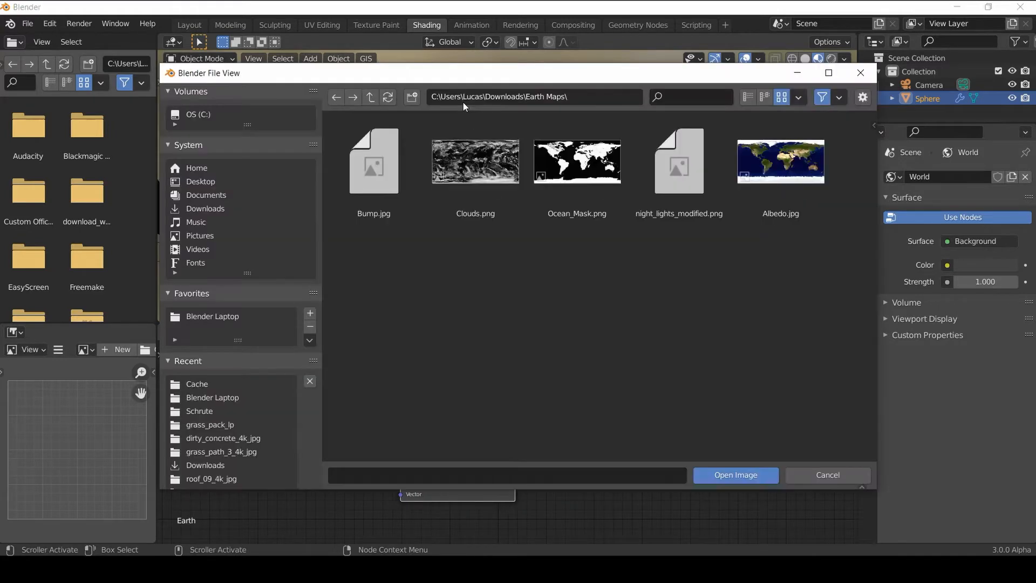
pyautogui.doubleClick(795, 171)
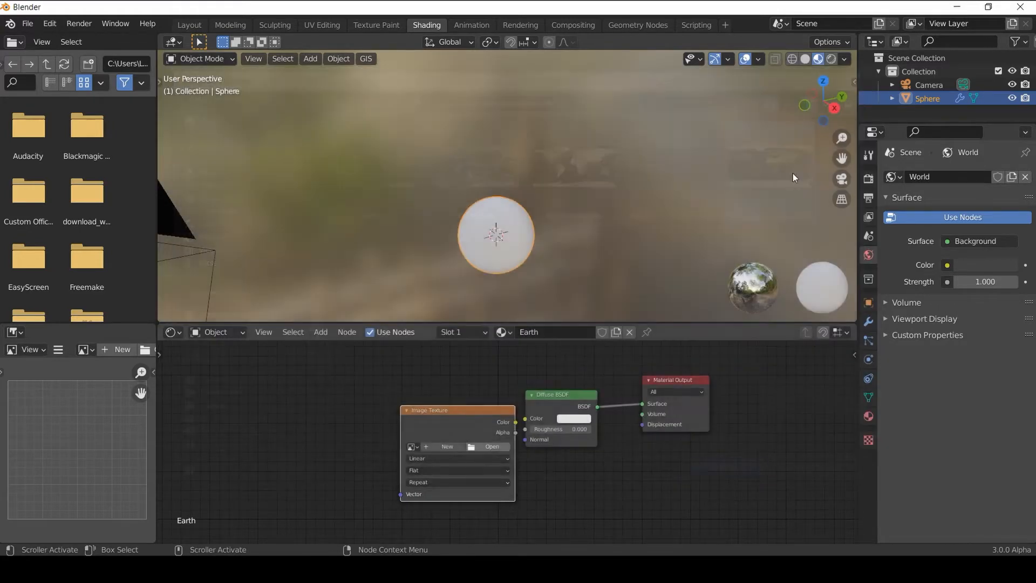
pyautogui.moveTo(444, 408); pyautogui.dragTo(412, 408)
pyautogui.moveTo(483, 421); pyautogui.dragTo(514, 422)
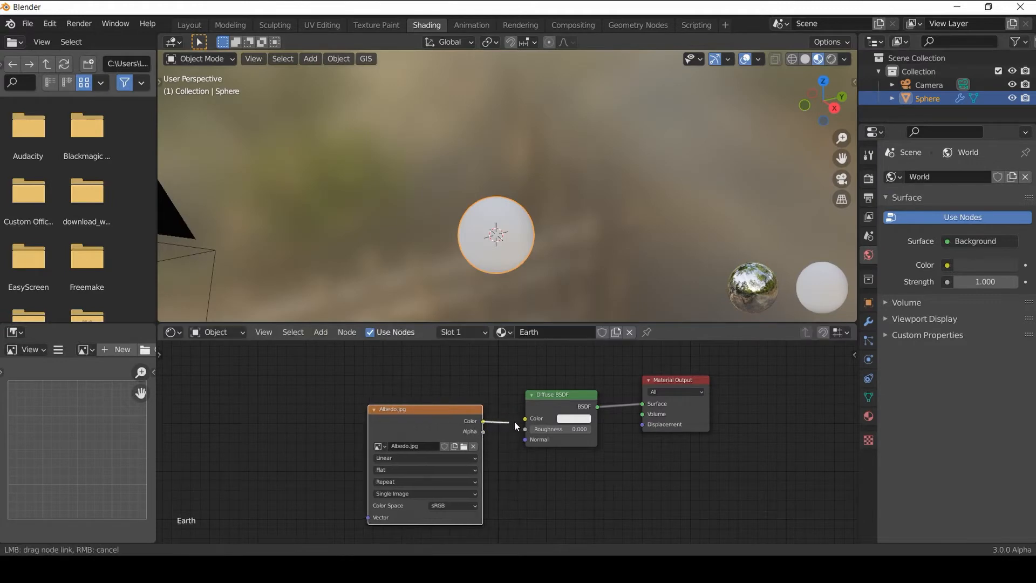
# Step: Add a Texture Coordinate node and connect its Generated output to the Albedo.jpg texture's Vector input
pyautogui.moveTo(311, 427); pyautogui.dragTo(452, 406, button='middle')
pyautogui.hotkey('shift', 'a')
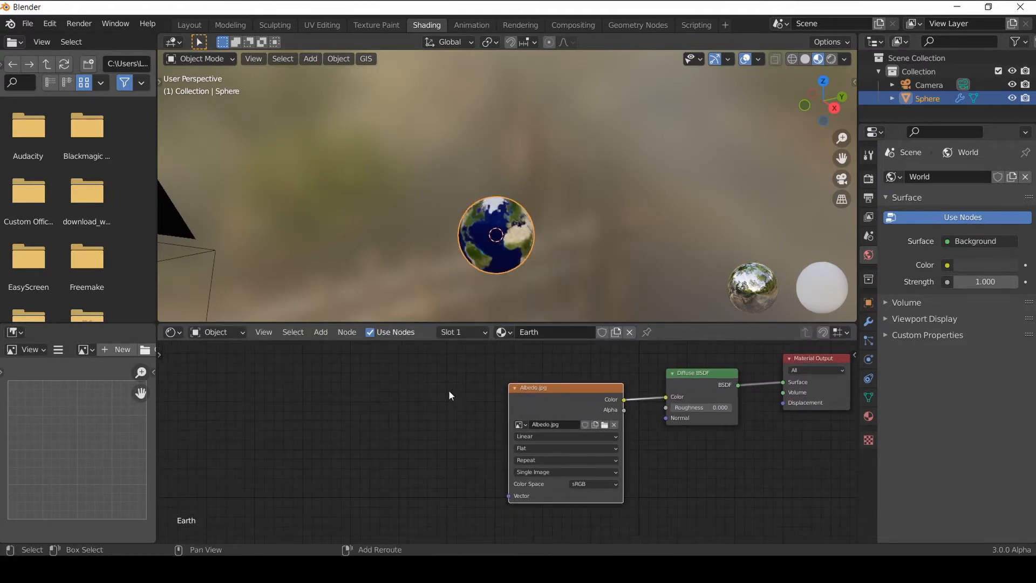
pyautogui.click(449, 397)
pyautogui.write('tex')
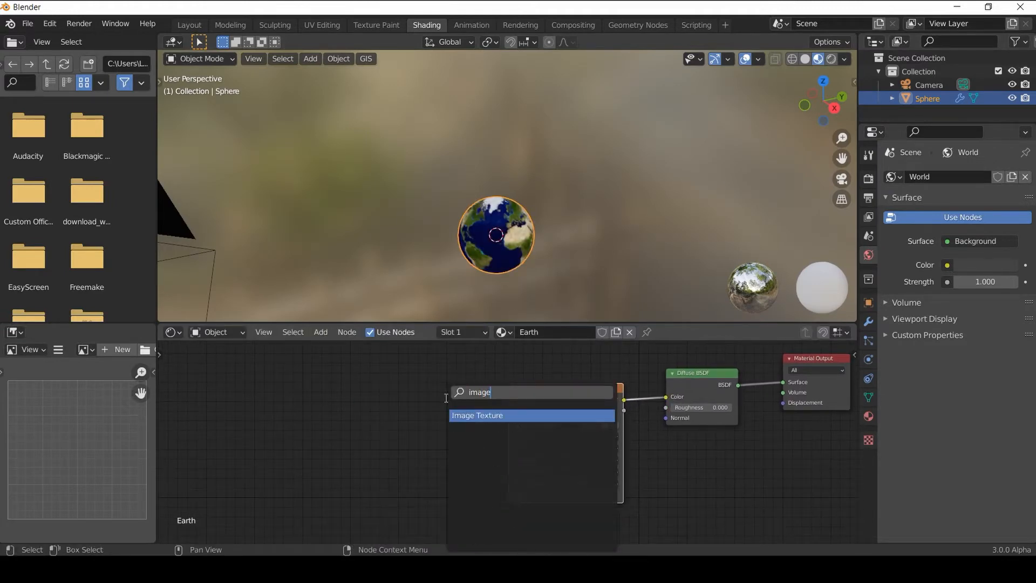
pyautogui.write('ture')
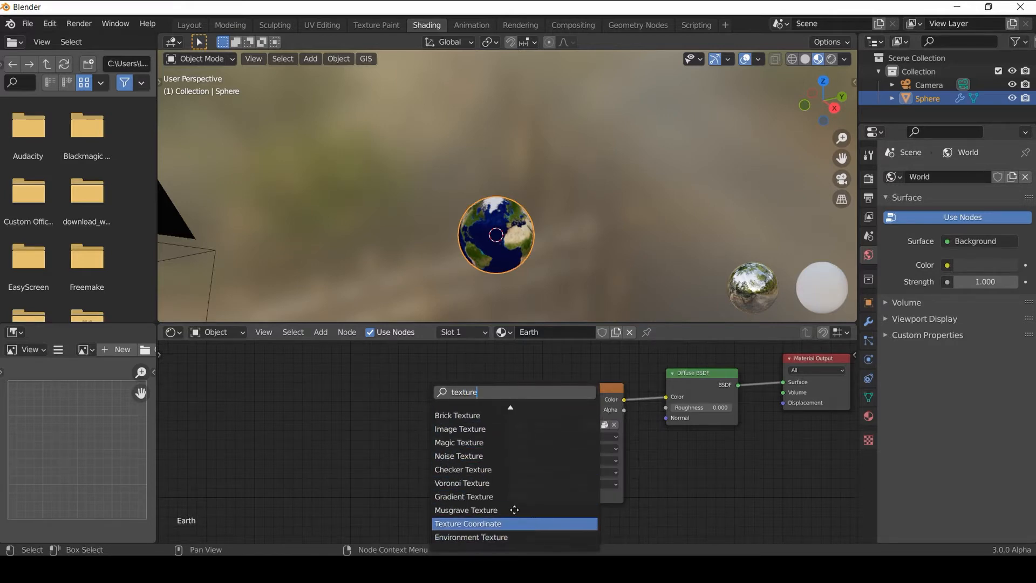
pyautogui.click(485, 524)
pyautogui.click(461, 438)
pyautogui.moveTo(449, 411); pyautogui.dragTo(508, 494)
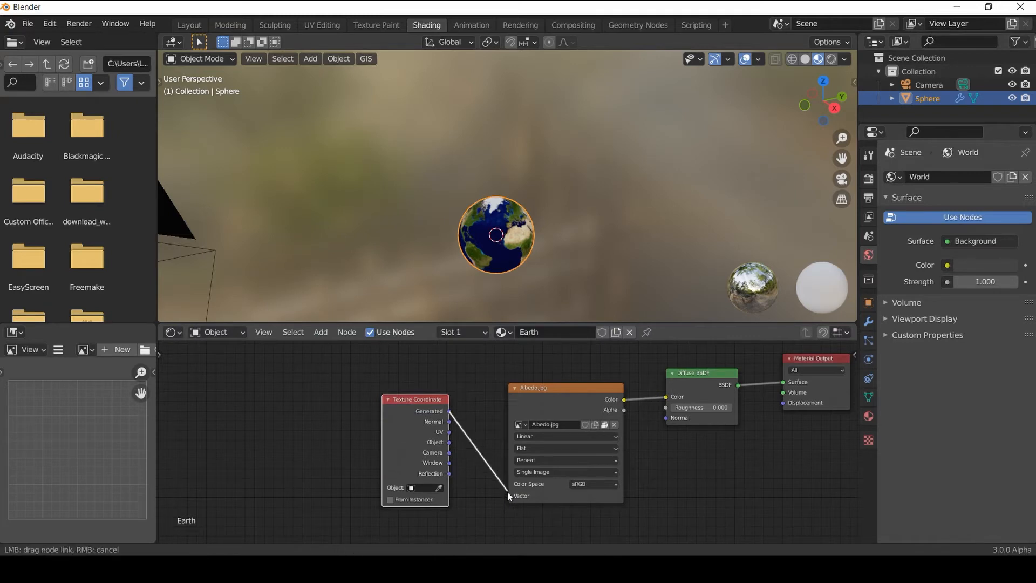
# Step: Set the projection of the Albedo.jpg image texture to Sphere
pyautogui.moveTo(519, 528); pyautogui.dragTo(521, 511, button='middle')
pyautogui.moveTo(435, 430); pyautogui.dragTo(461, 424, button='middle')
pyautogui.scroll(1, 461, 424)
pyautogui.click(482, 421)
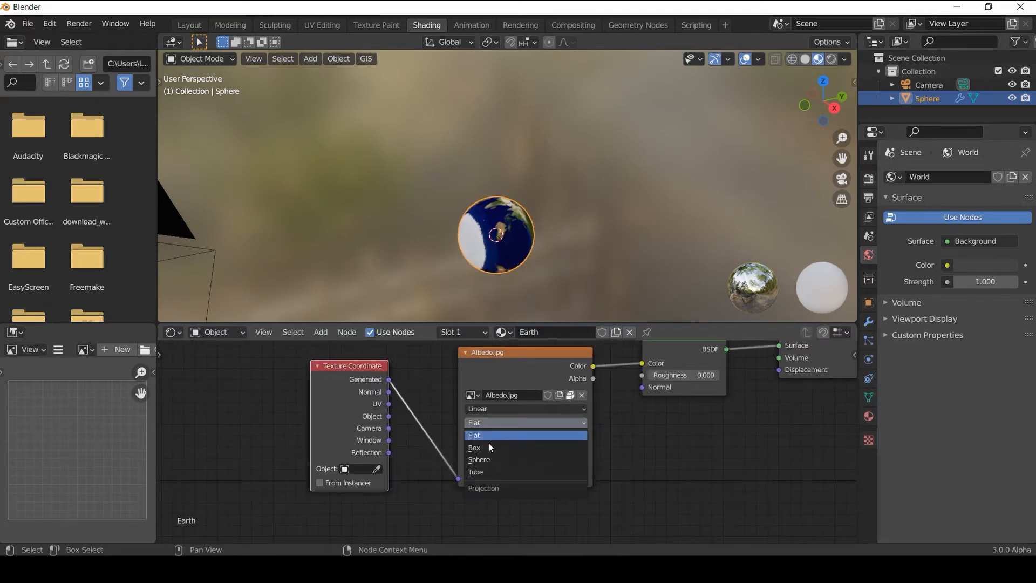
pyautogui.click(487, 458)
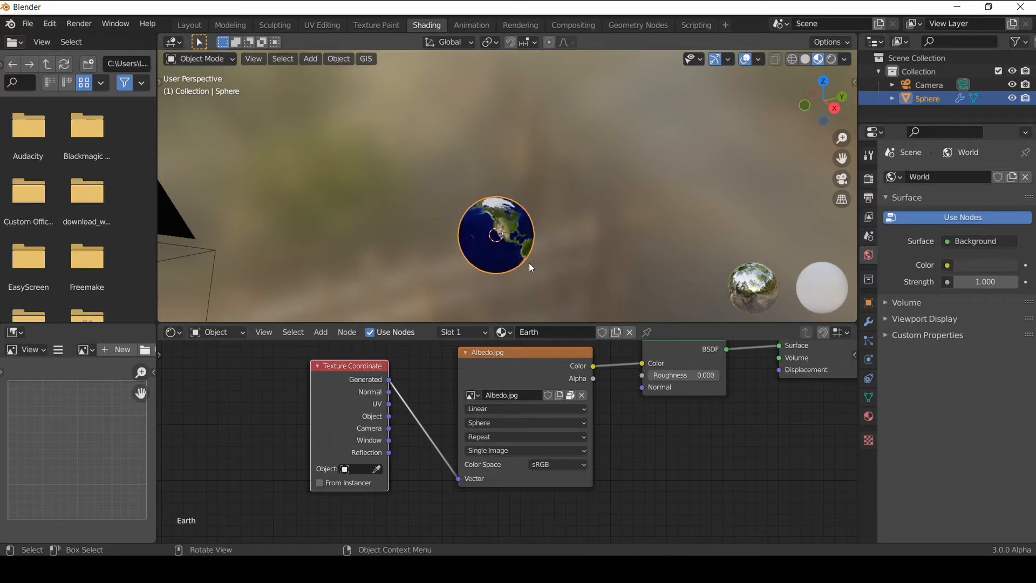
pyautogui.scroll(4, 534, 254)
pyautogui.moveTo(538, 247); pyautogui.dragTo(409, 221, button='middle')
pyautogui.scroll(-2, 433, 225)
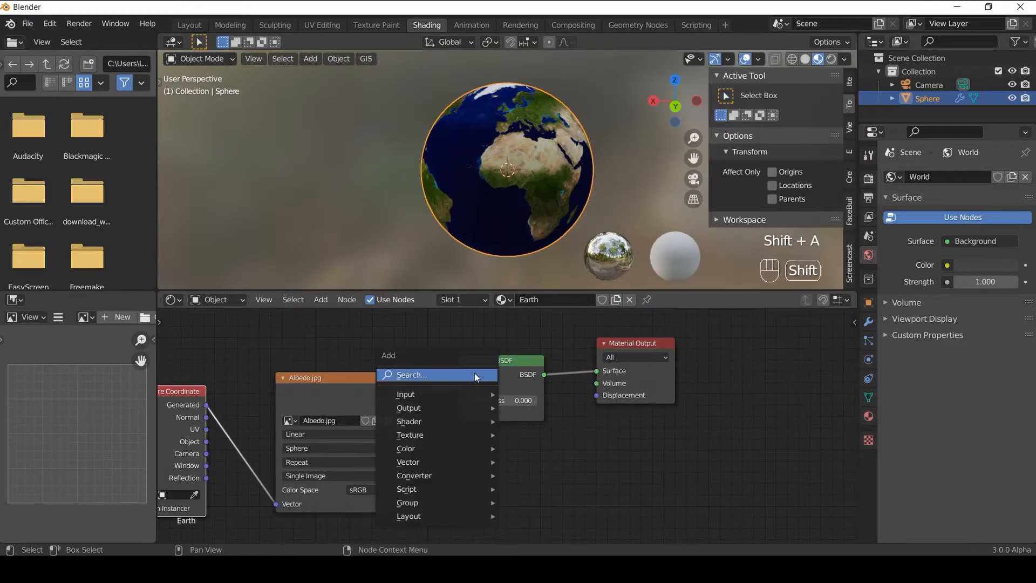
# Step: Add a Glossy BSDF node below the Diffuse BSDF node
pyautogui.write('glossy')
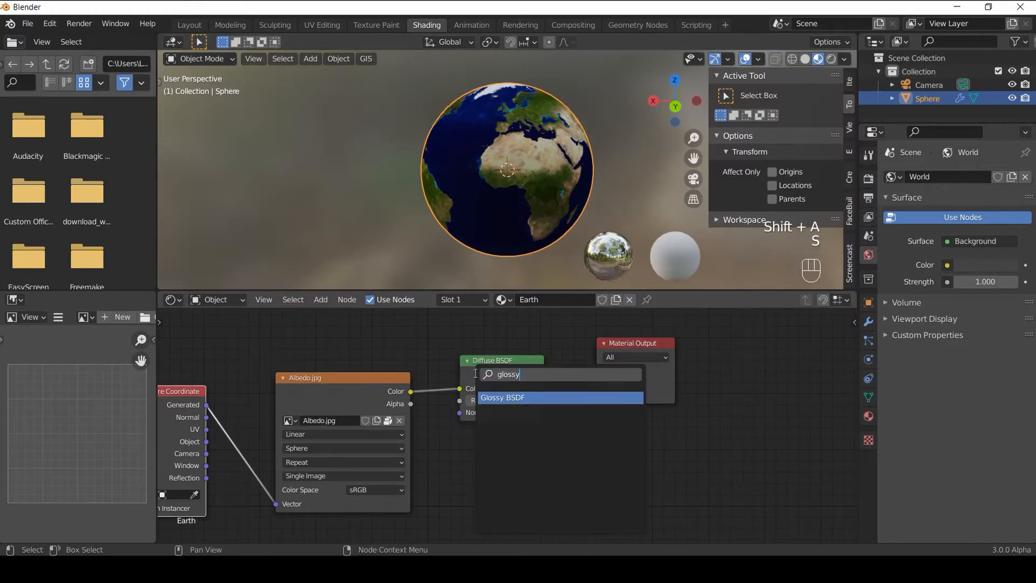
pyautogui.press('Return')
pyautogui.click(477, 481)
# Step: Add a Mix Shader node to the Earth material's node tree
pyautogui.hotkey('shift', 'a')
pyautogui.click(539, 358)
pyautogui.write('mix')
pyautogui.click(563, 400)
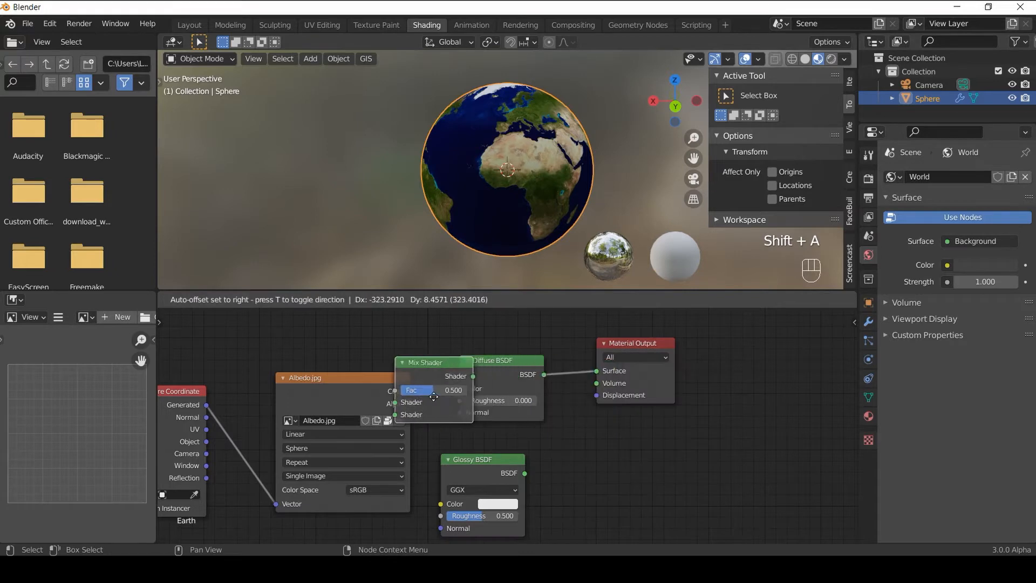
pyautogui.click(426, 394)
# Step: Set the Glossy BSDF's roughness to 0.2
pyautogui.moveTo(512, 474); pyautogui.dragTo(534, 438, button='middle')
pyautogui.moveTo(545, 436); pyautogui.dragTo(477, 376)
pyautogui.moveTo(509, 447); pyautogui.dragTo(501, 459)
pyautogui.click(497, 491)
pyautogui.write('.2')
pyautogui.press('Return')
# Step: Connect the Diffuse and Glossy BSDFs through the Mix Shader to the Material Output's Surface, and space out the nodes
pyautogui.moveTo(616, 330); pyautogui.dragTo(610, 331, button='middle')
pyautogui.moveTo(508, 324); pyautogui.dragTo(682, 395)
pyautogui.moveTo(594, 352); pyautogui.dragTo(739, 422)
pyautogui.moveTo(638, 324); pyautogui.dragTo(482, 335)
pyautogui.moveTo(539, 349); pyautogui.dragTo(647, 435)
pyautogui.moveTo(726, 339)
pyautogui.mouseDown()
pyautogui.moveTo(660, 358)
pyautogui.moveTo(726, 407)
pyautogui.moveTo(729, 335)
pyautogui.mouseUp()
pyautogui.moveTo(425, 355); pyautogui.dragTo(455, 363)
pyautogui.moveTo(661, 393); pyautogui.dragTo(605, 348)
pyautogui.moveTo(562, 438); pyautogui.dragTo(522, 462, button='middle')
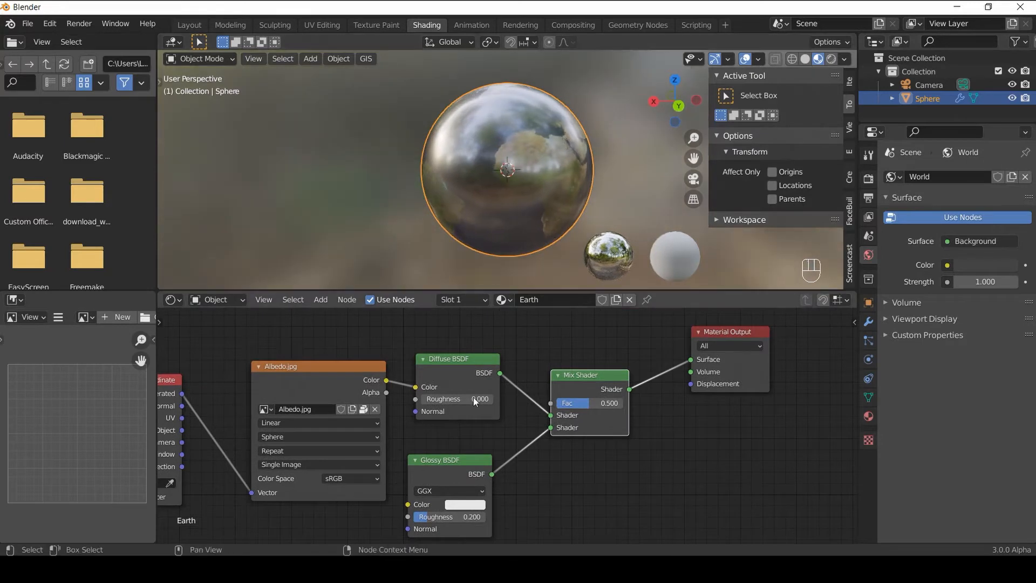
# Step: Add a second Image Texture node above the Albedo.jpg node and load Ocean_Mask.png into it
pyautogui.moveTo(474, 397); pyautogui.dragTo(560, 416, button='middle')
pyautogui.scroll(-2, 350, 338)
pyautogui.hotkey('shift', 'a')
pyautogui.click(350, 339)
pyautogui.write('image')
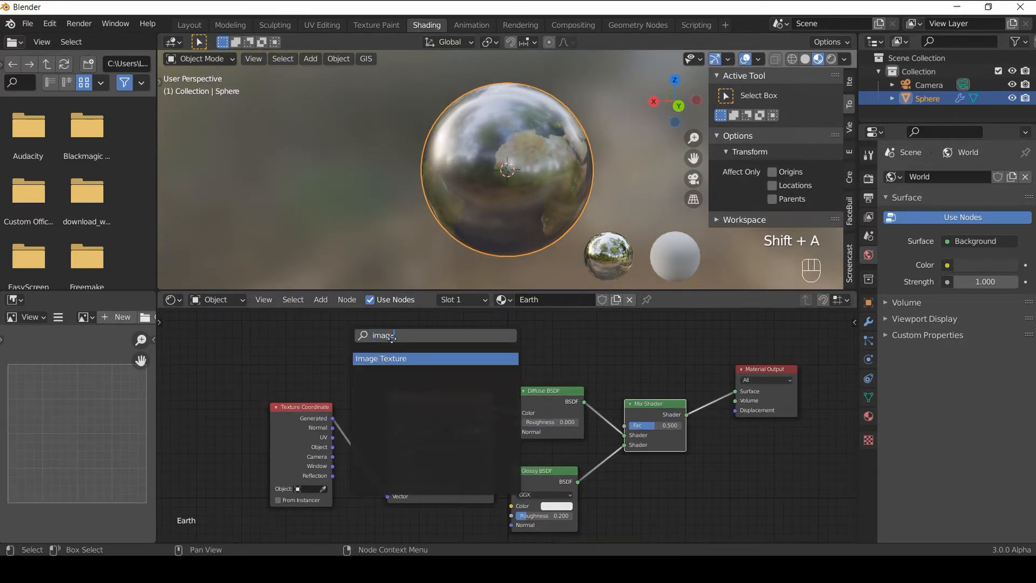
pyautogui.press('Return')
pyautogui.click(445, 337)
pyautogui.click(445, 338)
pyautogui.doubleClick(577, 162)
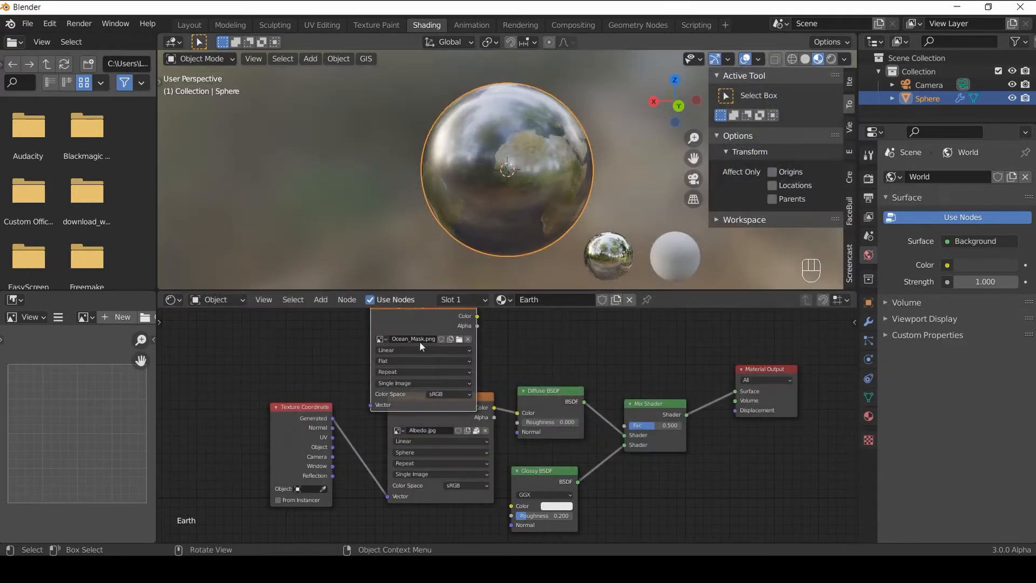
# Step: Connect the Generated coordinates to the Ocean_Mask.png texture's Vector and its Color output to the Mix Shader's Fac
pyautogui.moveTo(333, 419); pyautogui.dragTo(370, 404)
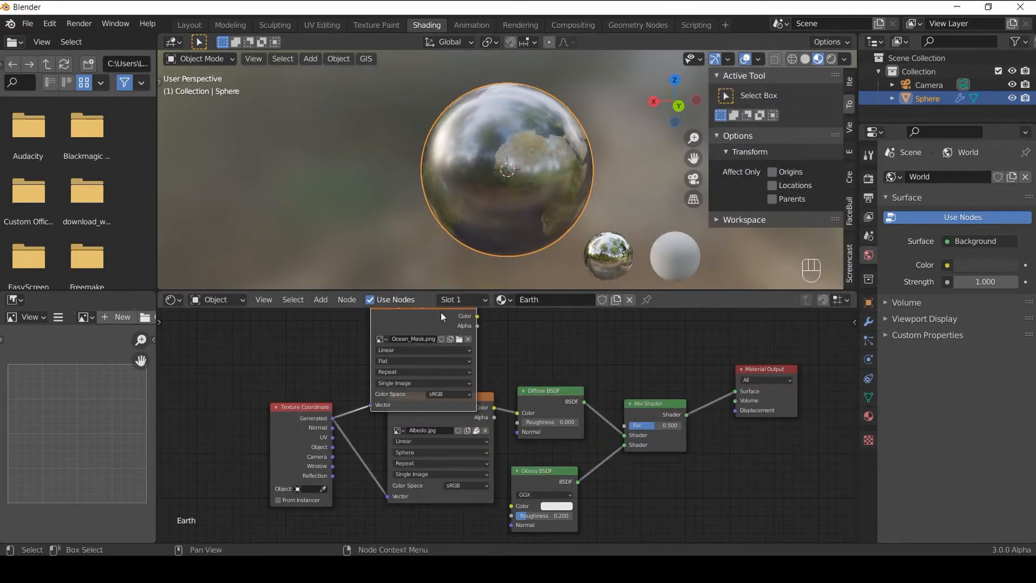
pyautogui.moveTo(431, 312); pyautogui.dragTo(404, 525)
pyautogui.moveTo(438, 384); pyautogui.dragTo(393, 405, button='middle')
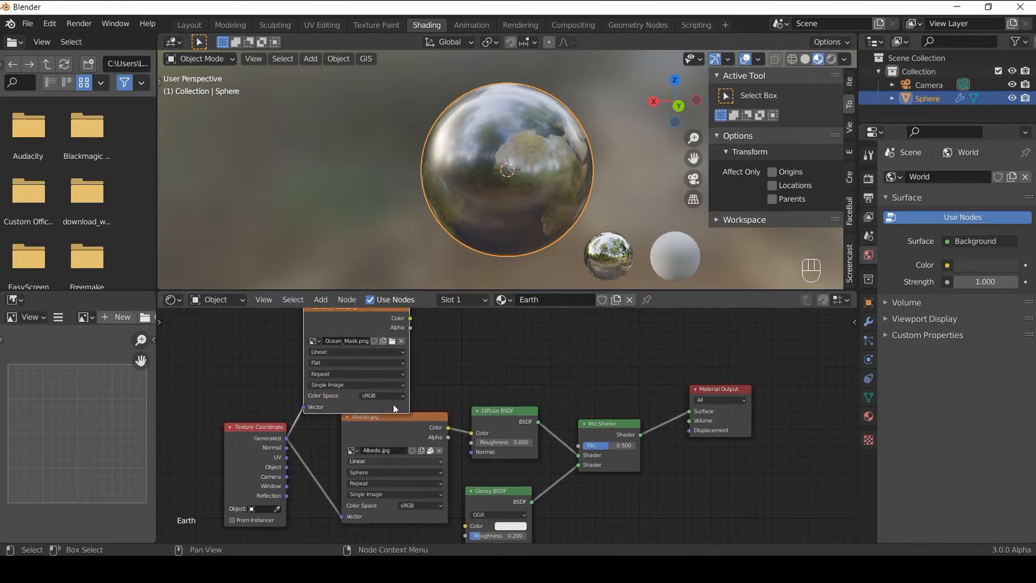
pyautogui.moveTo(410, 327); pyautogui.dragTo(578, 444)
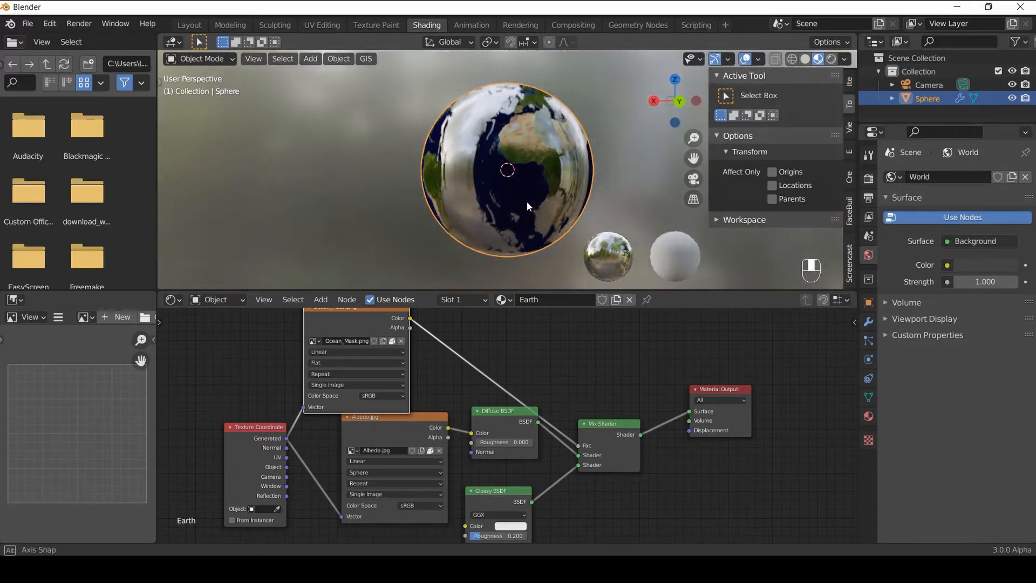
# Step: Set the projection of the Ocean_Mask.png image texture to Sphere
pyautogui.scroll(2, 527, 202)
pyautogui.scroll(2, 527, 203)
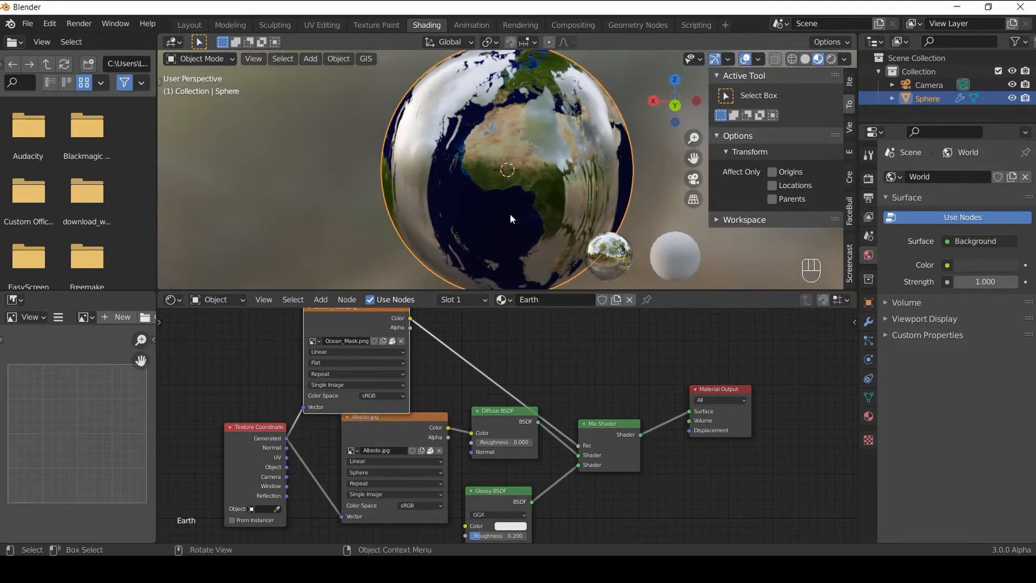
pyautogui.click(364, 367)
pyautogui.click(351, 391)
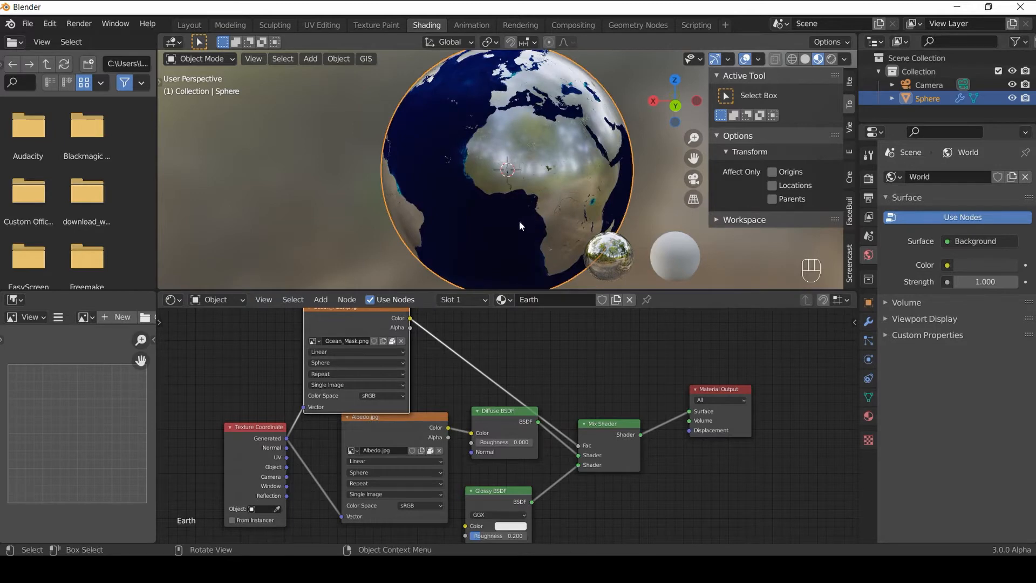
# Step: Insert an Invert node between the Ocean_Mask.png Color output and the Mix Shader's Fac, spacing out the texture nodes
pyautogui.scroll(-3, 515, 222)
pyautogui.scroll(3, 509, 222)
pyautogui.moveTo(516, 218); pyautogui.dragTo(501, 192, button='middle')
pyautogui.moveTo(470, 333); pyautogui.dragTo(458, 351, button='middle')
pyautogui.hotkey('shift', 'a')
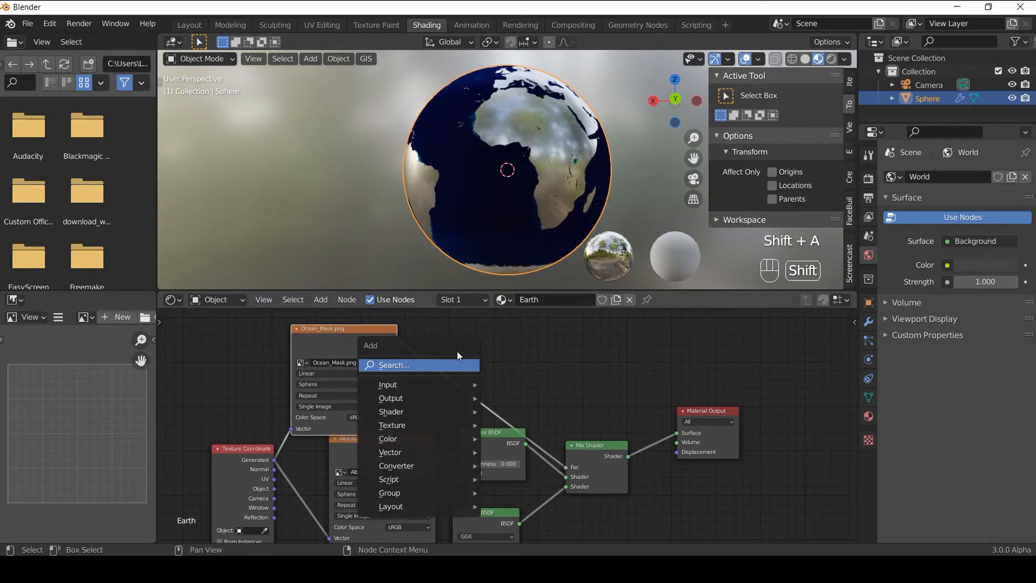
pyautogui.click(460, 365)
pyautogui.write('inver')
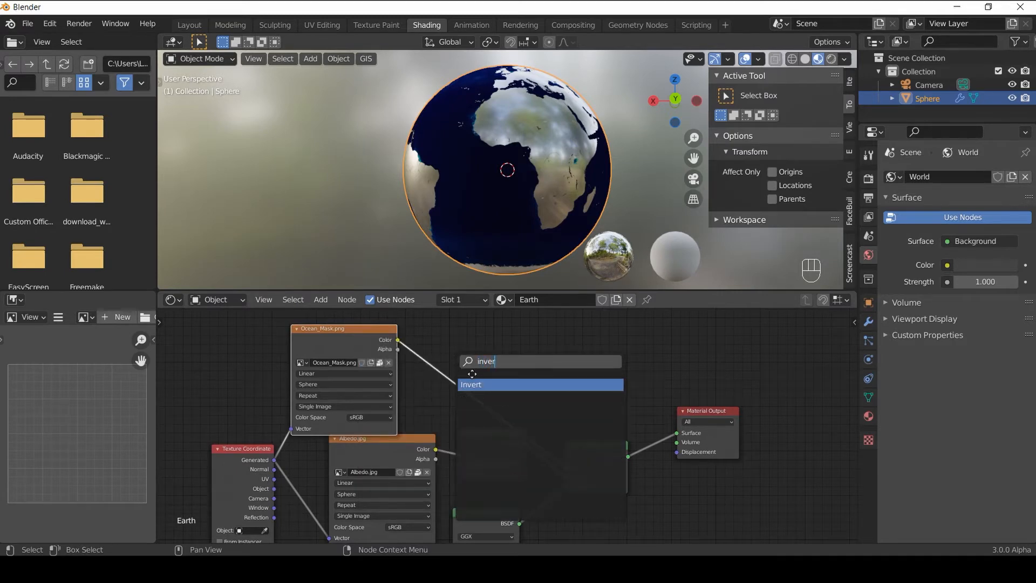
pyautogui.press('Return')
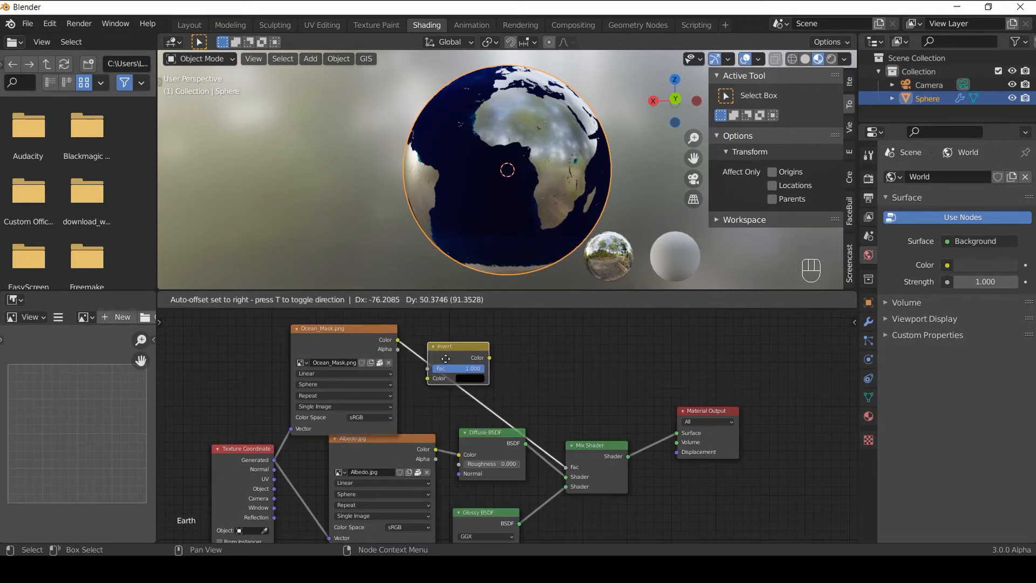
pyautogui.moveTo(364, 539); pyautogui.dragTo(364, 527)
pyautogui.moveTo(483, 451); pyautogui.dragTo(450, 471, button='middle')
pyautogui.moveTo(520, 200); pyautogui.dragTo(549, 191, button='middle')
pyautogui.scroll(-6, 548, 191)
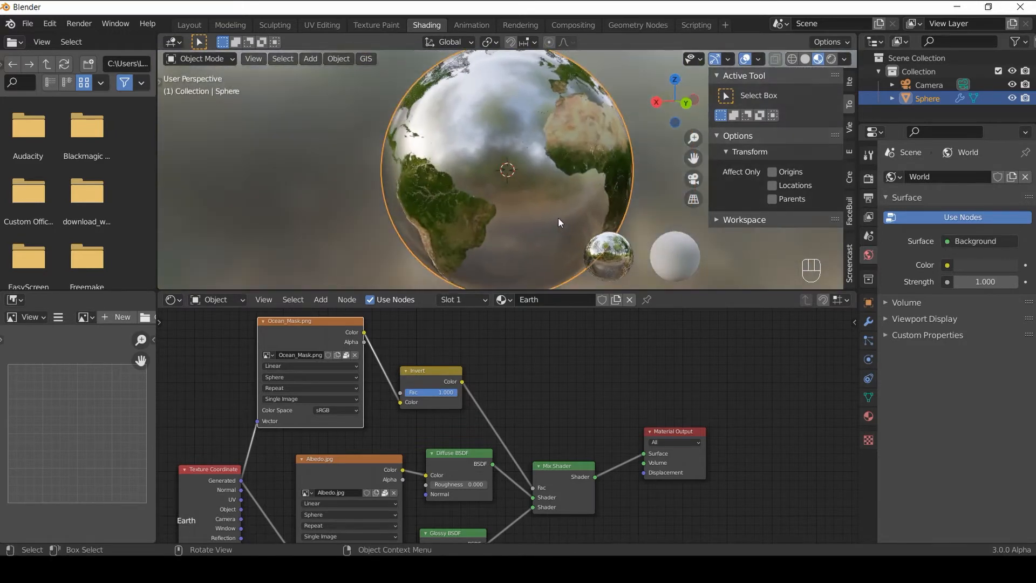
# Step: Move the Glossy BSDF node well below the Albedo.jpg texture to make room for more nodes
pyautogui.moveTo(426, 537); pyautogui.dragTo(500, 420, button='middle')
pyautogui.moveTo(506, 459); pyautogui.dragTo(489, 435, button='middle')
pyautogui.moveTo(507, 359); pyautogui.dragTo(417, 488)
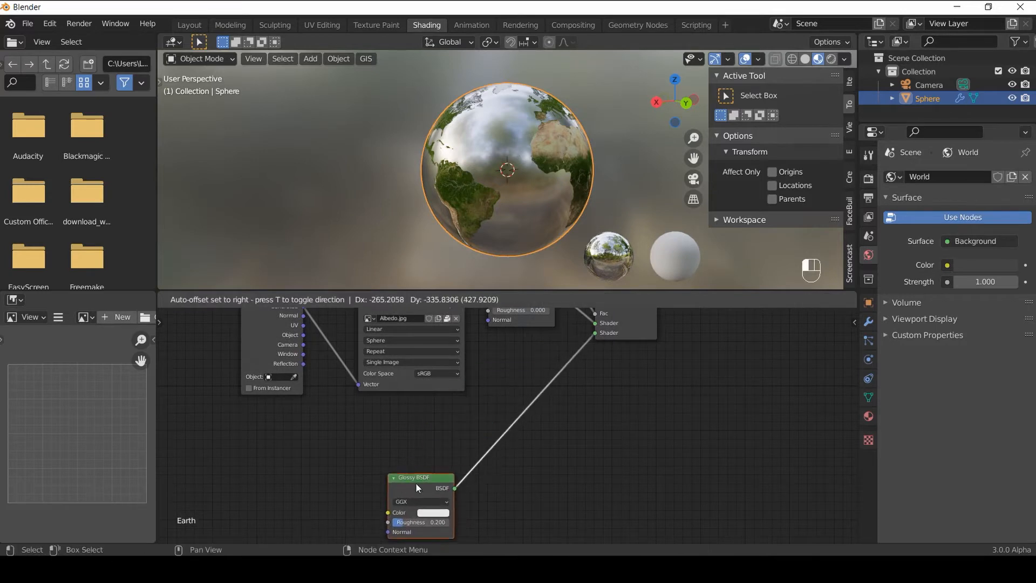
pyautogui.moveTo(521, 475); pyautogui.dragTo(547, 410, button='middle')
# Step: Add a Fresnel node above the Glossy BSDF node
pyautogui.hotkey('shift', 'a')
pyautogui.click(422, 351)
pyautogui.write('fre')
pyautogui.press('Return')
pyautogui.click(431, 366)
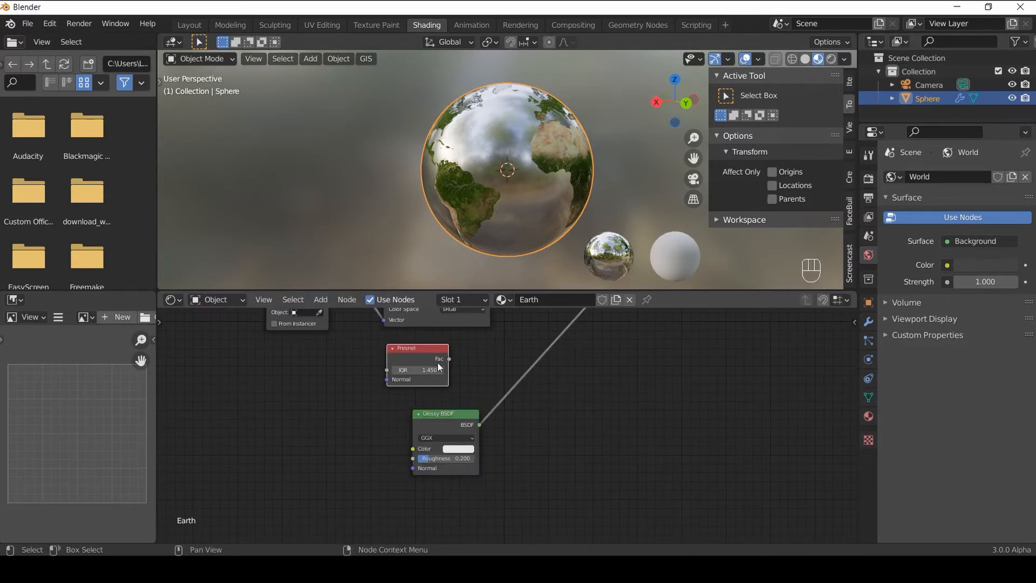
# Step: Insert a second Mix Shader on the link coming out of the Glossy BSDF
pyautogui.hotkey('shift', 'a')
pyautogui.click(482, 364)
pyautogui.write('mix')
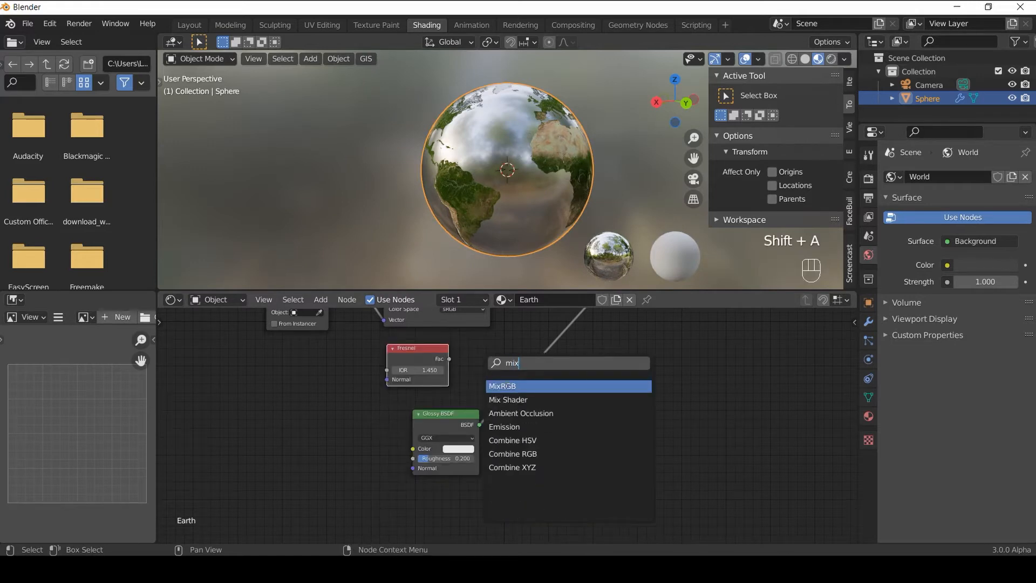
pyautogui.click(524, 399)
pyautogui.click(532, 356)
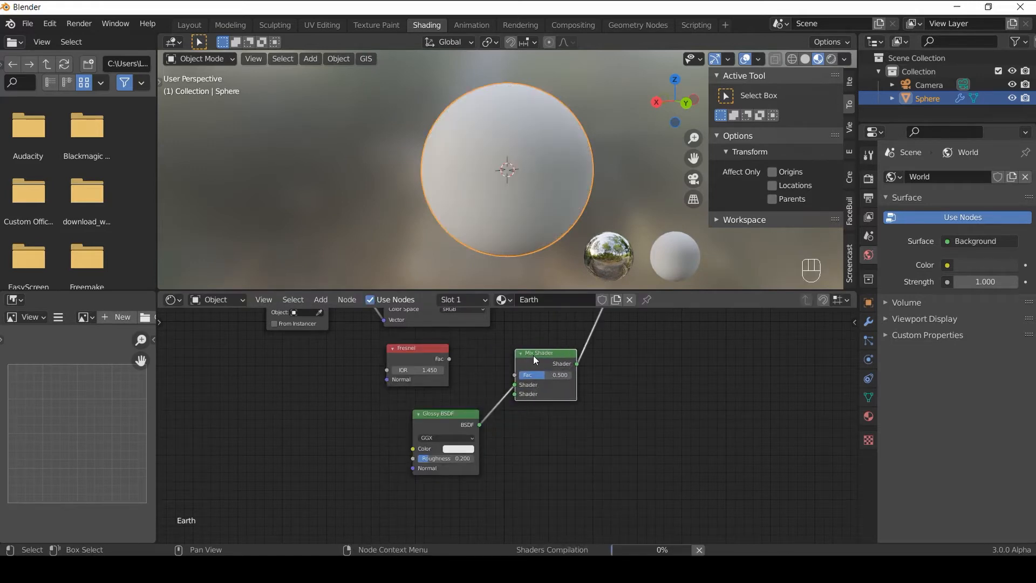
# Step: Wire the lower Mix Shader with Fresnel into Fac, Diffuse BSDF into the first shader input and Glossy BSDF into the second
pyautogui.moveTo(533, 396); pyautogui.dragTo(536, 397)
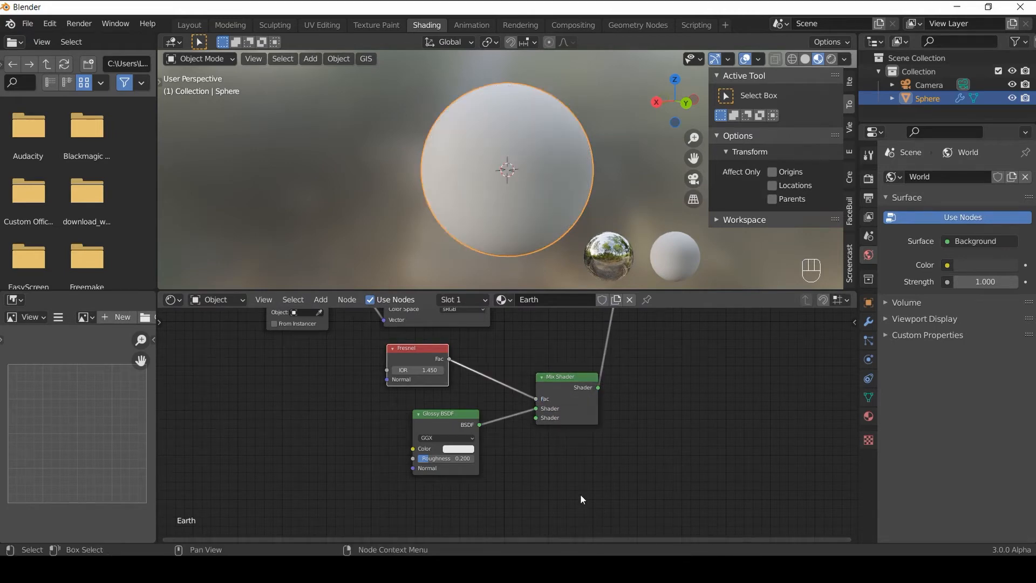
pyautogui.moveTo(547, 390); pyautogui.dragTo(487, 464, button='middle')
pyautogui.moveTo(465, 356); pyautogui.dragTo(421, 411, button='middle')
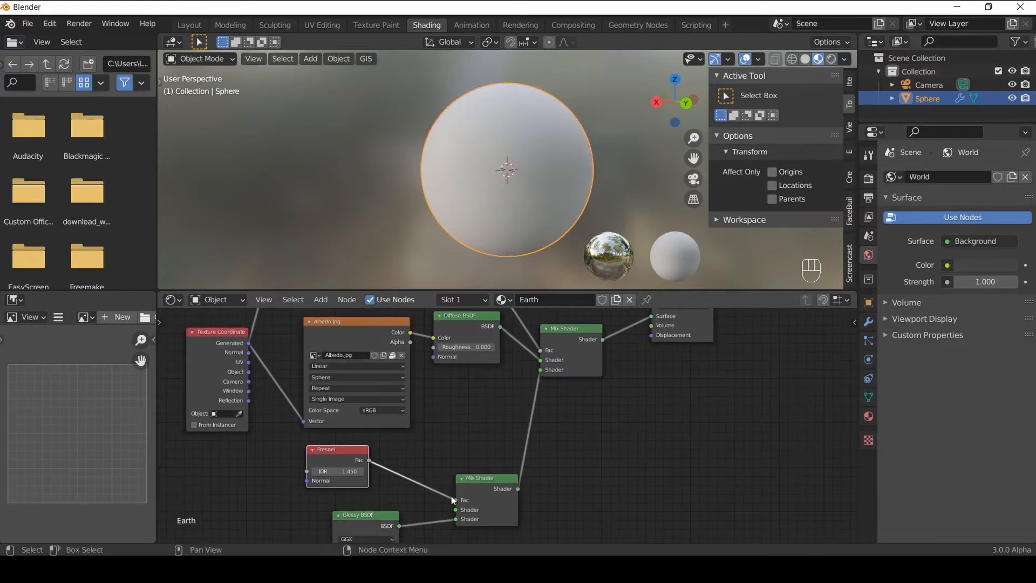
pyautogui.moveTo(451, 496); pyautogui.dragTo(456, 500)
pyautogui.moveTo(500, 327); pyautogui.dragTo(456, 509)
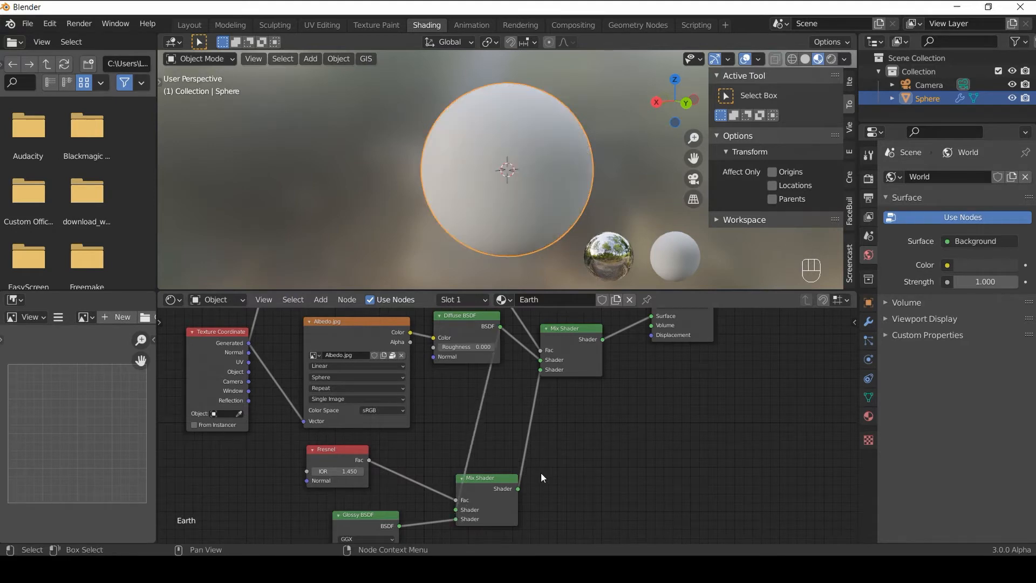
pyautogui.moveTo(542, 470); pyautogui.dragTo(543, 453, button='middle')
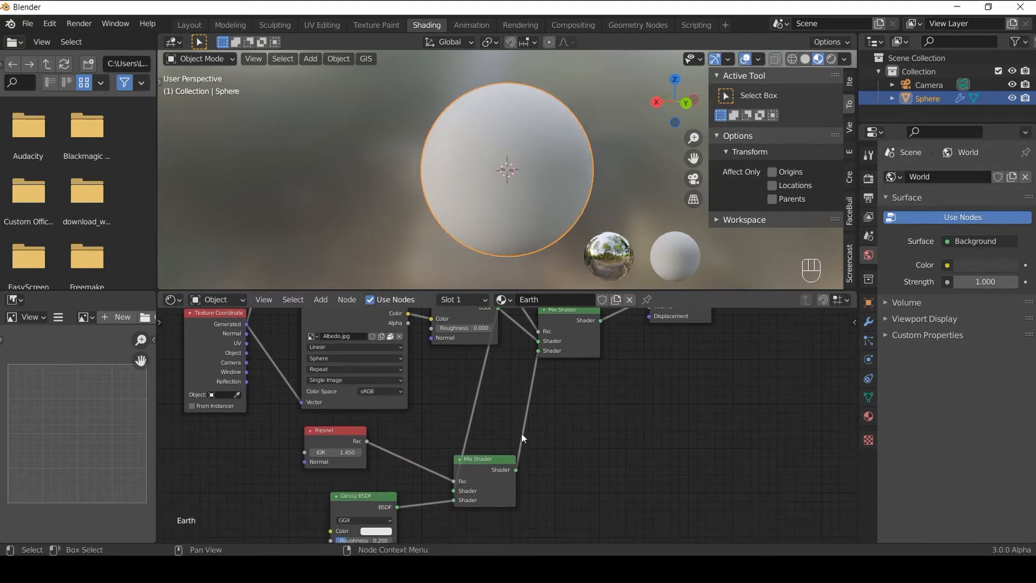
pyautogui.scroll(6, 545, 198)
pyautogui.moveTo(545, 198); pyautogui.dragTo(514, 204, button='middle')
pyautogui.scroll(-2, 511, 203)
pyautogui.scroll(-2, 515, 204)
pyautogui.scroll(1, 515, 204)
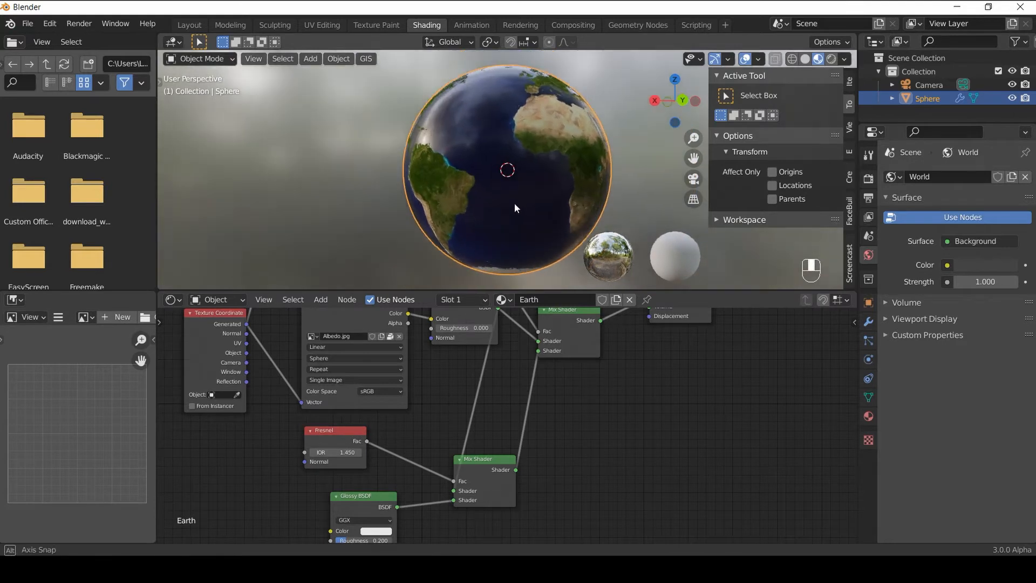
# Step: Add an Image Texture node below the Glossy BSDF and load Bump.jpg into it
pyautogui.moveTo(499, 428); pyautogui.dragTo(504, 412, button='middle')
pyautogui.moveTo(441, 381); pyautogui.dragTo(506, 314, button='middle')
pyautogui.hotkey('shift', 'a')
pyautogui.click(456, 364)
pyautogui.write('image')
pyautogui.press('Return')
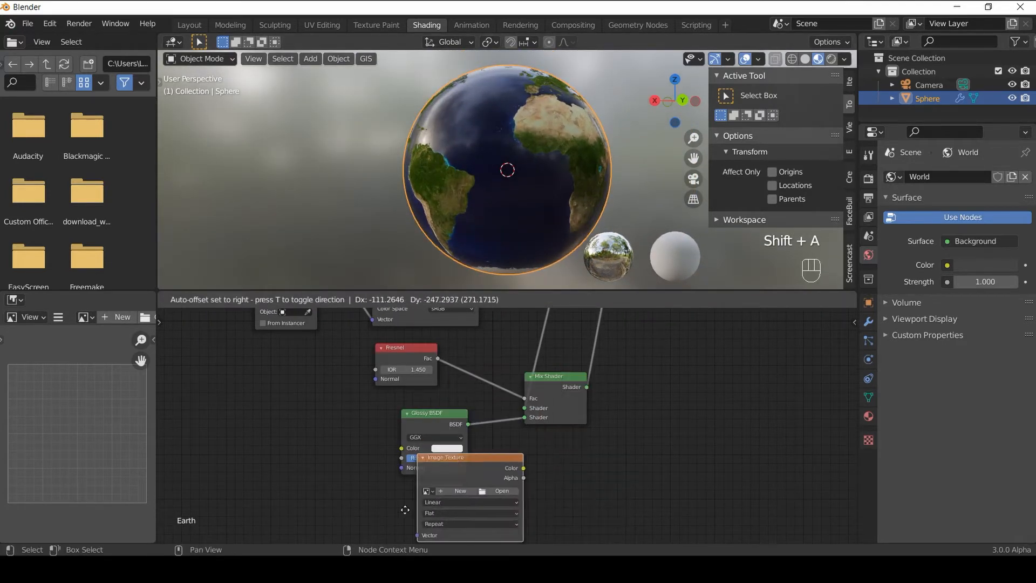
pyautogui.click(459, 509)
pyautogui.moveTo(458, 509); pyautogui.dragTo(460, 441, button='middle')
pyautogui.click(441, 477)
pyautogui.doubleClick(386, 177)
pyautogui.moveTo(429, 449); pyautogui.dragTo(373, 355, button='middle')
pyautogui.scroll(-2, 382, 348)
pyautogui.scroll(-1, 422, 317)
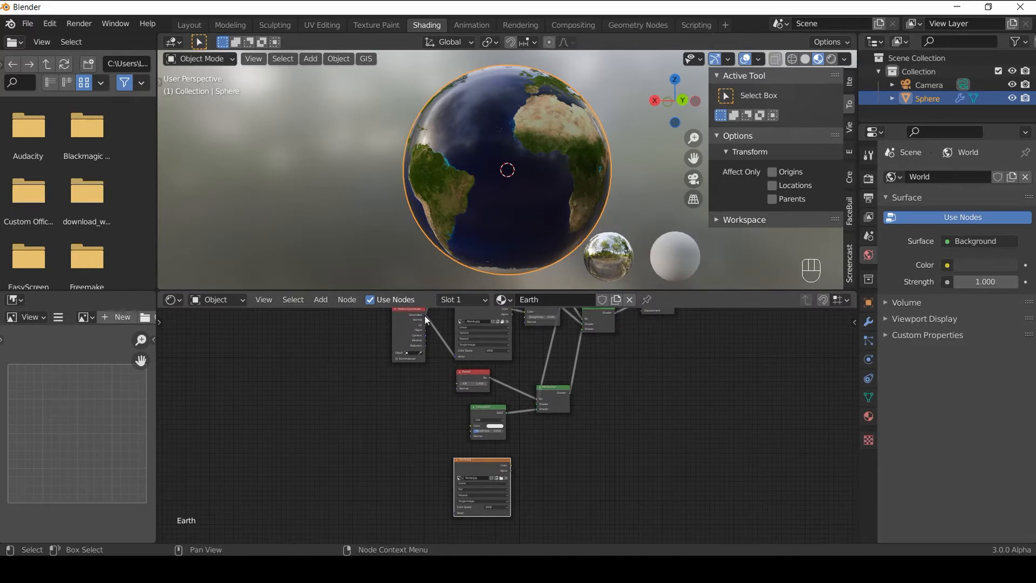
# Step: Connect the Generated texture coordinates to the Bump.jpg texture's Vector input and set its projection to Sphere
pyautogui.moveTo(426, 316); pyautogui.dragTo(452, 512)
pyautogui.scroll(3, 472, 475)
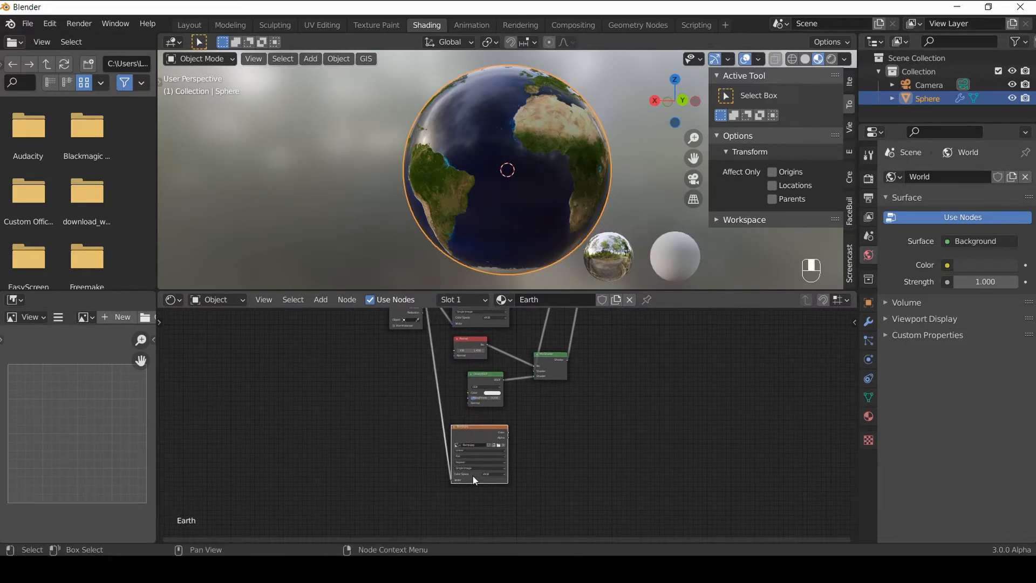
pyautogui.click(431, 477)
pyautogui.click(425, 506)
pyautogui.moveTo(522, 466); pyautogui.dragTo(490, 492, button='middle')
pyautogui.scroll(-3, 491, 491)
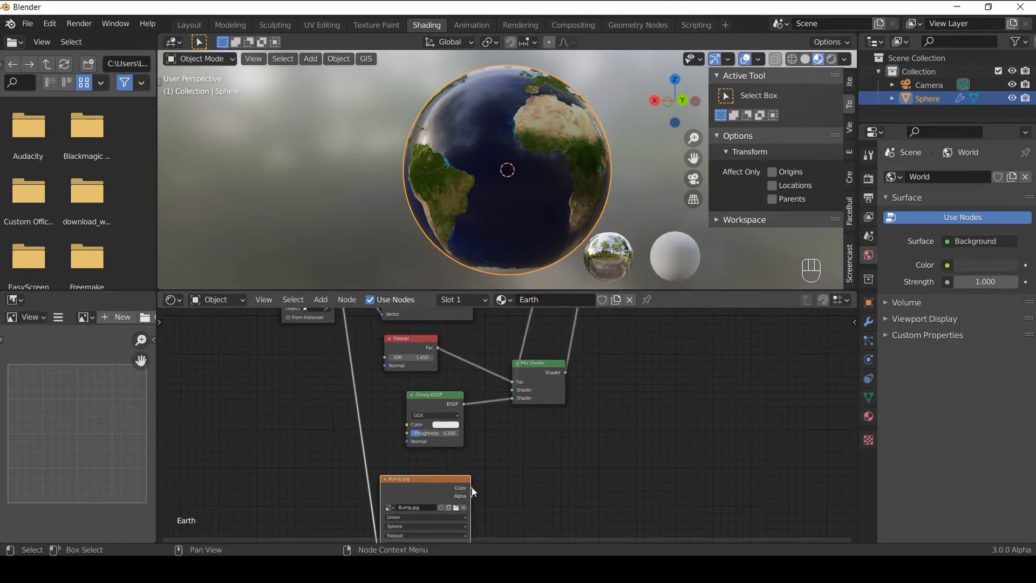
# Step: Add a Bump node beside the Bump.jpg image texture
pyautogui.hotkey('shift', 'a')
pyautogui.click(488, 401)
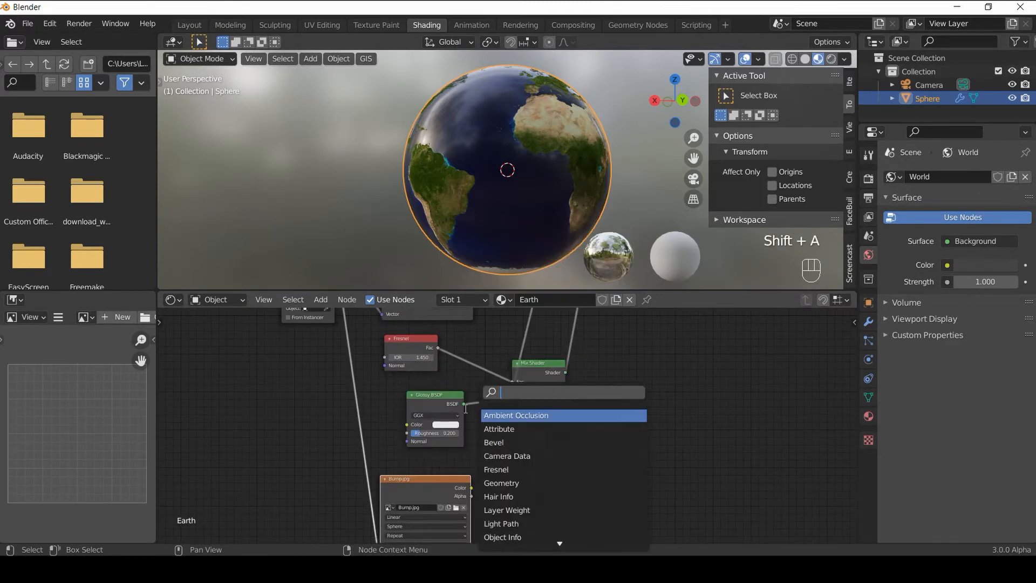
pyautogui.write('bump')
pyautogui.click(492, 416)
pyautogui.click(493, 429)
pyautogui.moveTo(483, 502); pyautogui.dragTo(460, 444, button='middle')
pyautogui.moveTo(521, 432)
pyautogui.mouseDown(button='middle')
pyautogui.moveTo(516, 491)
pyautogui.moveTo(524, 437)
pyautogui.mouseUp(button='middle')
pyautogui.scroll(-3, 526, 430)
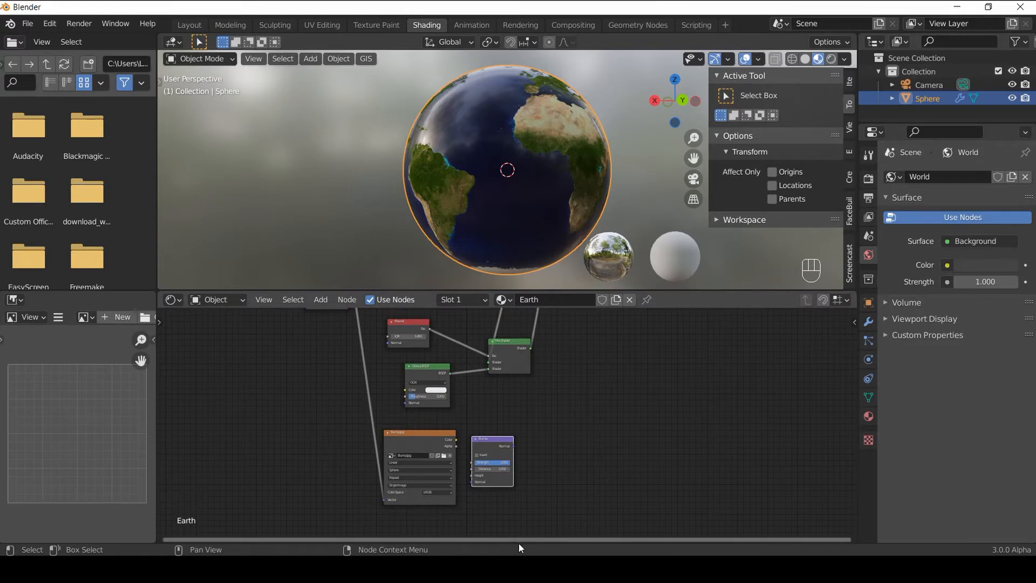
pyautogui.moveTo(524, 502); pyautogui.dragTo(516, 487, button='middle')
pyautogui.scroll(1, 462, 441)
# Step: Wire the Bump.jpg Color into the Bump node's Height and the Bump node's Normal output into the Diffuse BSDF's Normal
pyautogui.moveTo(438, 424); pyautogui.dragTo(457, 466)
pyautogui.moveTo(508, 440)
pyautogui.mouseDown(button='middle')
pyautogui.moveTo(506, 502)
pyautogui.moveTo(507, 431)
pyautogui.moveTo(503, 473)
pyautogui.moveTo(495, 442)
pyautogui.mouseUp(button='middle')
pyautogui.scroll(-3, 506, 466)
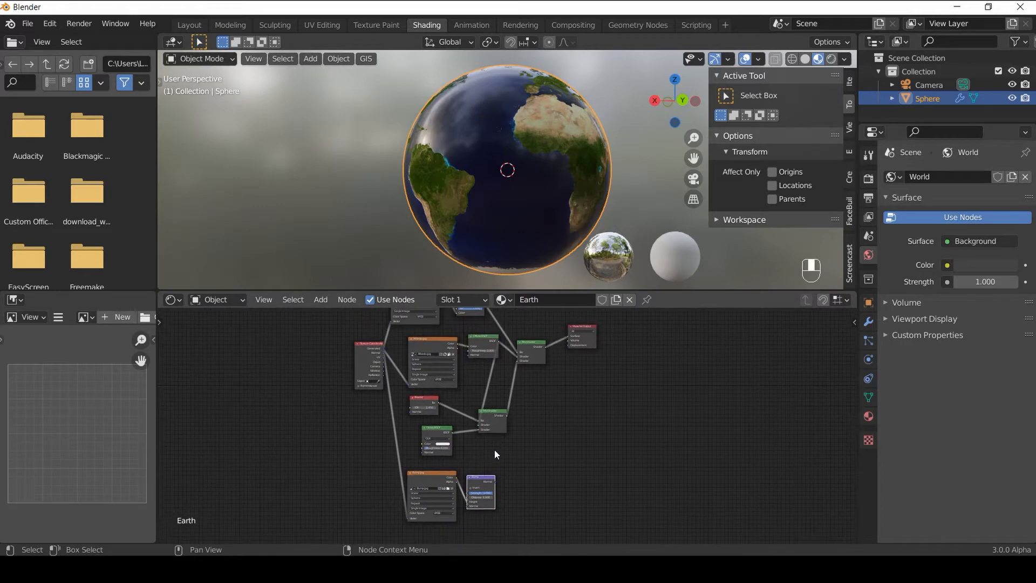
pyautogui.moveTo(495, 480); pyautogui.dragTo(467, 356)
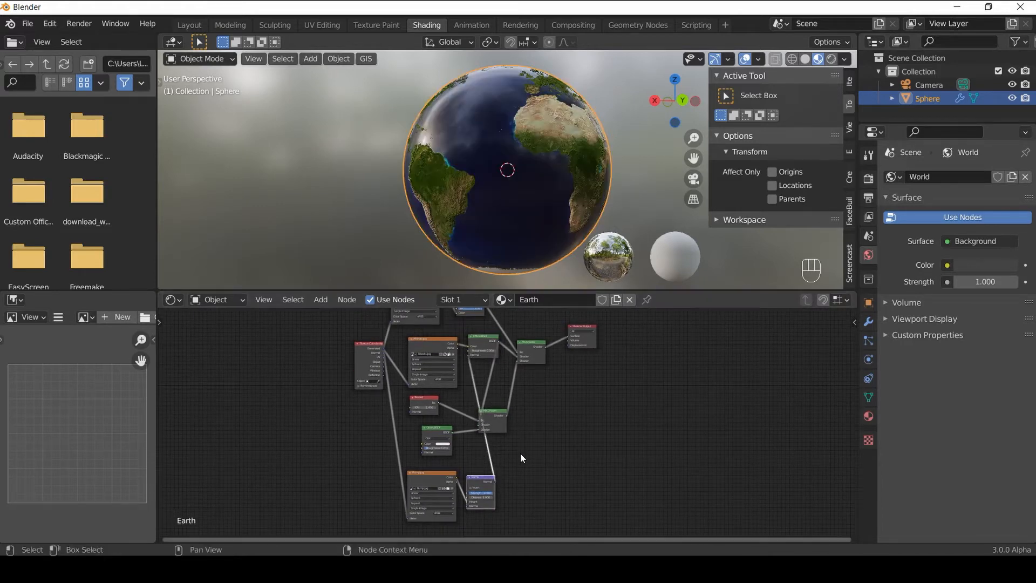
# Step: Set the Bump node's Distance to 0.1
pyautogui.moveTo(521, 453); pyautogui.dragTo(499, 439, button='middle')
pyautogui.scroll(3, 498, 434)
pyautogui.click(462, 413)
pyautogui.write('0.1')
pyautogui.press('Return')
# Step: Check the bump effect up close on the sphere and save the project as Earth.blend in the Earth Maps folder
pyautogui.moveTo(542, 221); pyautogui.dragTo(520, 195, button='middle')
pyautogui.scroll(4, 539, 177)
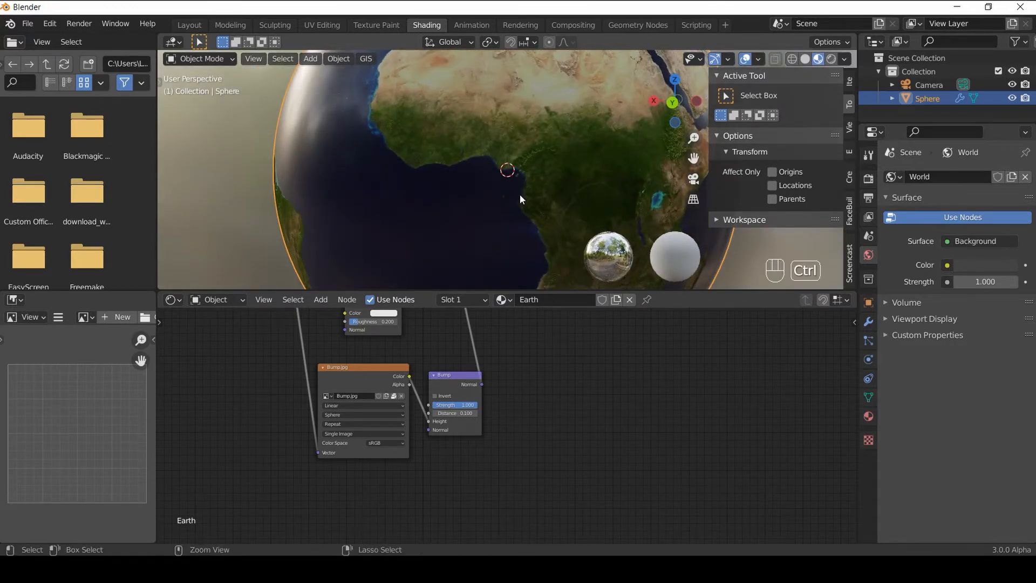
pyautogui.hotkey('ctrl', 's')
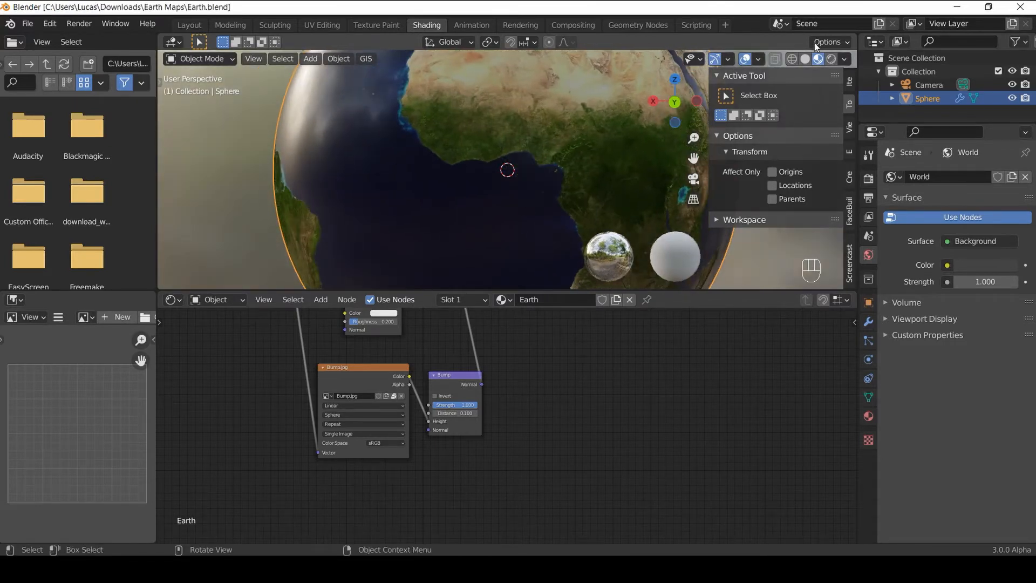
# Step: In solid viewport shading, duplicate the sphere in place and scale the copy up very slightly
pyautogui.click(805, 58)
pyautogui.scroll(-2, 520, 187)
pyautogui.keyDown('shift'); pyautogui.moveTo(524, 177); pyautogui.dragTo(484, 186, button='middle'); pyautogui.keyUp('shift')
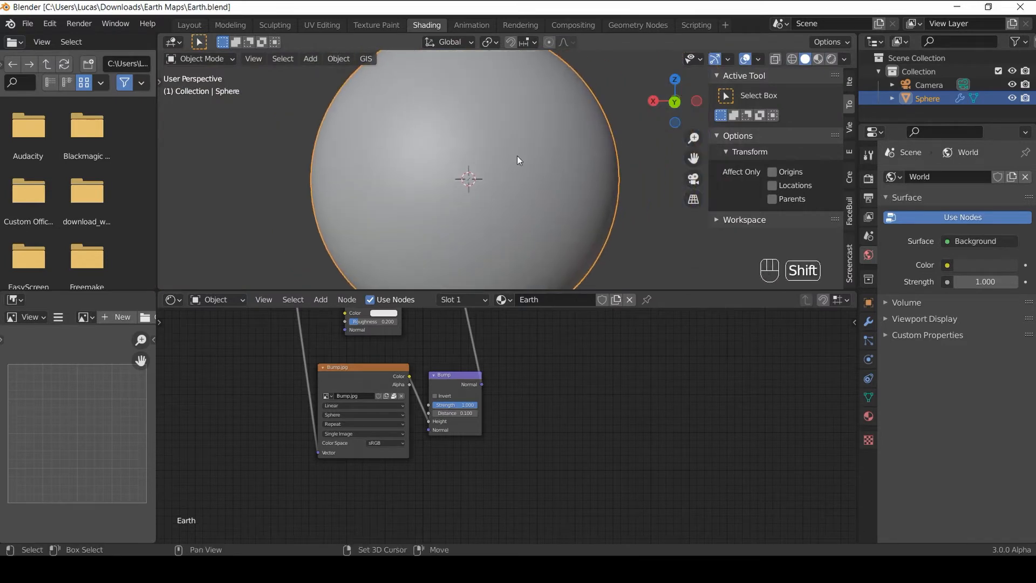
pyautogui.hotkey('shift', 'd')
pyautogui.rightClick(519, 149)
pyautogui.press('s')
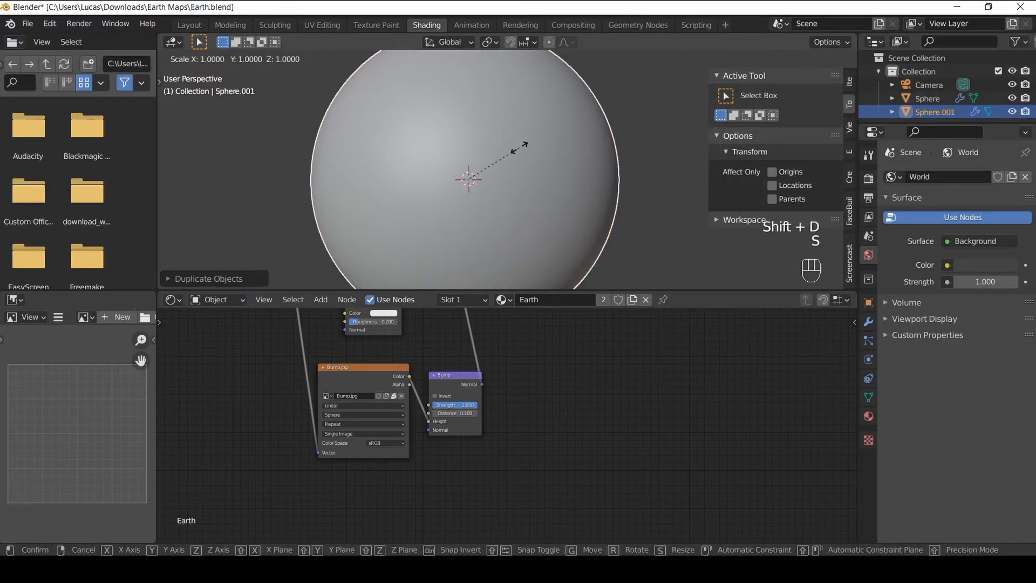
pyautogui.click(520, 147)
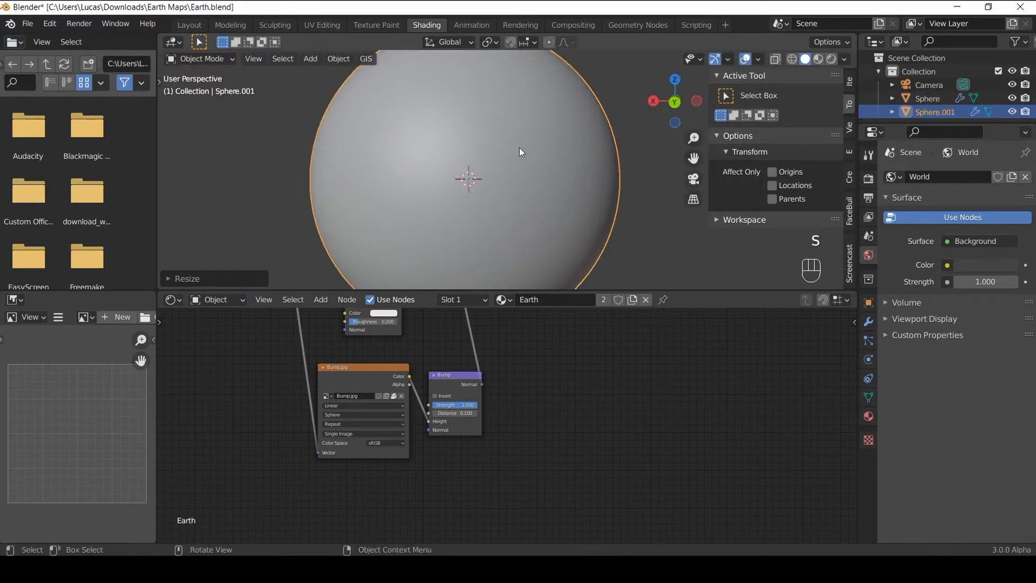
# Step: Rename the duplicated sphere to Clouds and the original sphere to Earth
pyautogui.doubleClick(927, 112)
pyautogui.write('Clouds')
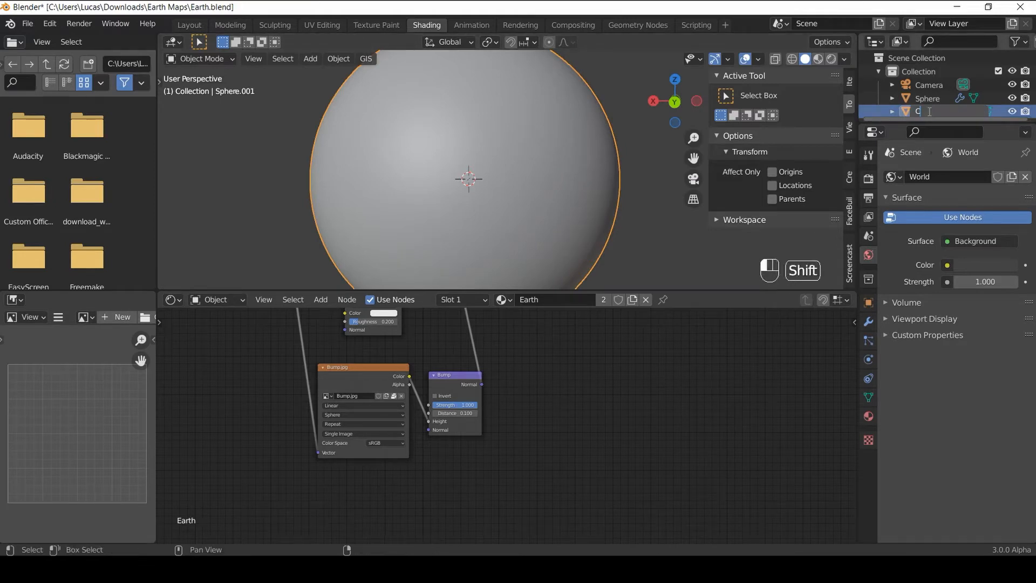
pyautogui.press('Return')
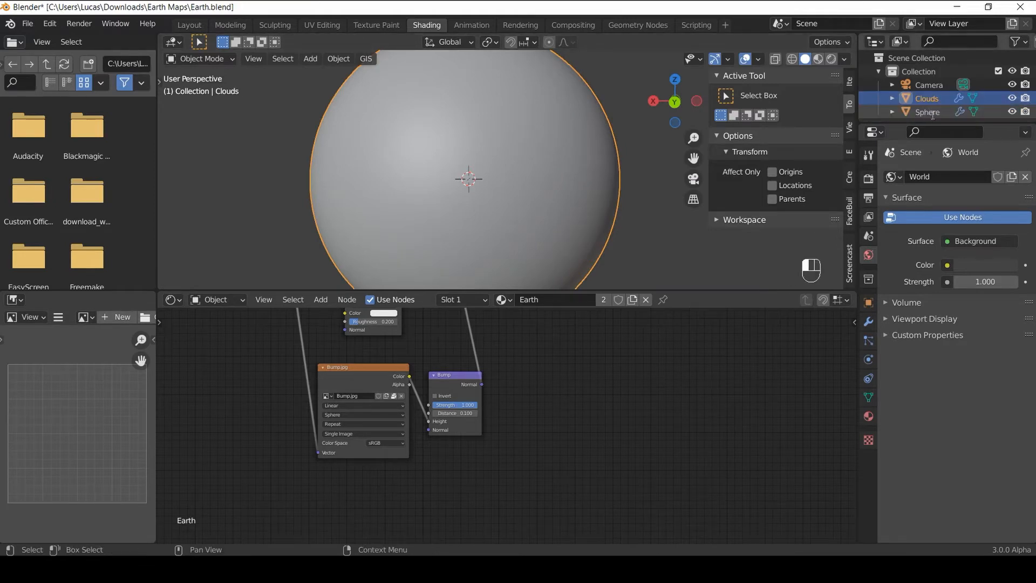
pyautogui.doubleClick(928, 111)
pyautogui.write('Earth')
pyautogui.press('Return')
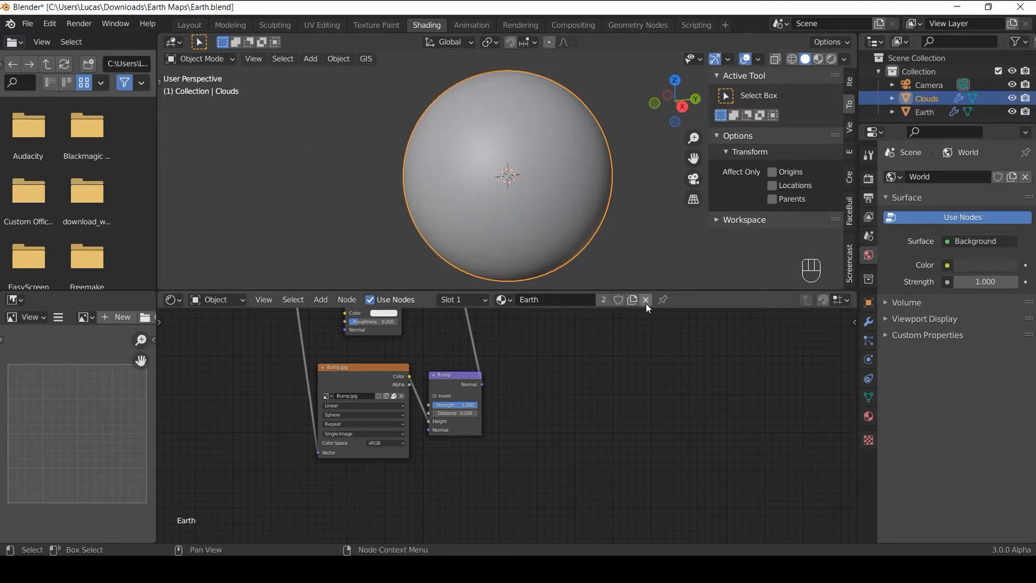
# Step: Unlink the Earth material from the Clouds sphere and give it a new material named Clouds
pyautogui.click(646, 300)
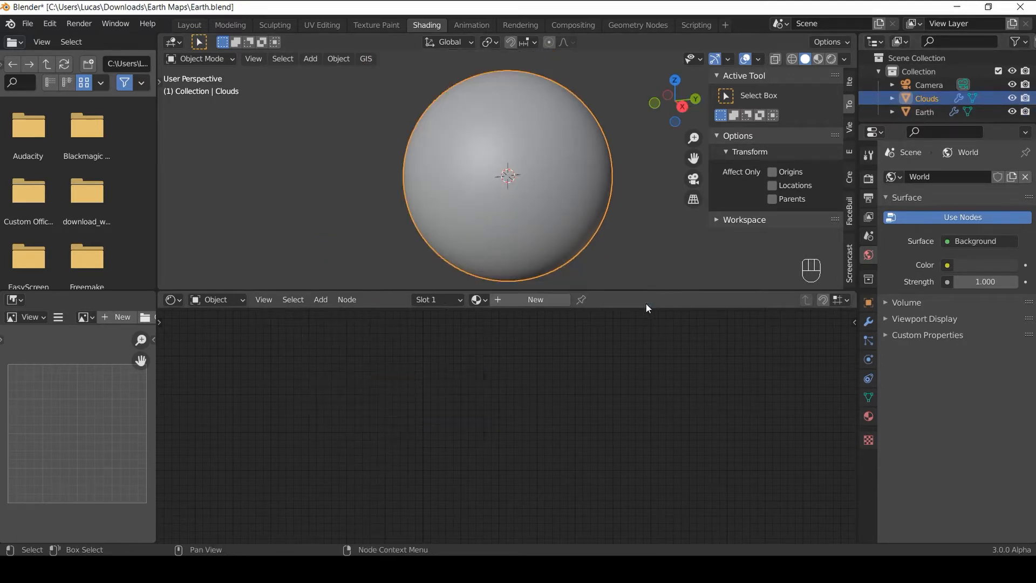
pyautogui.click(924, 112)
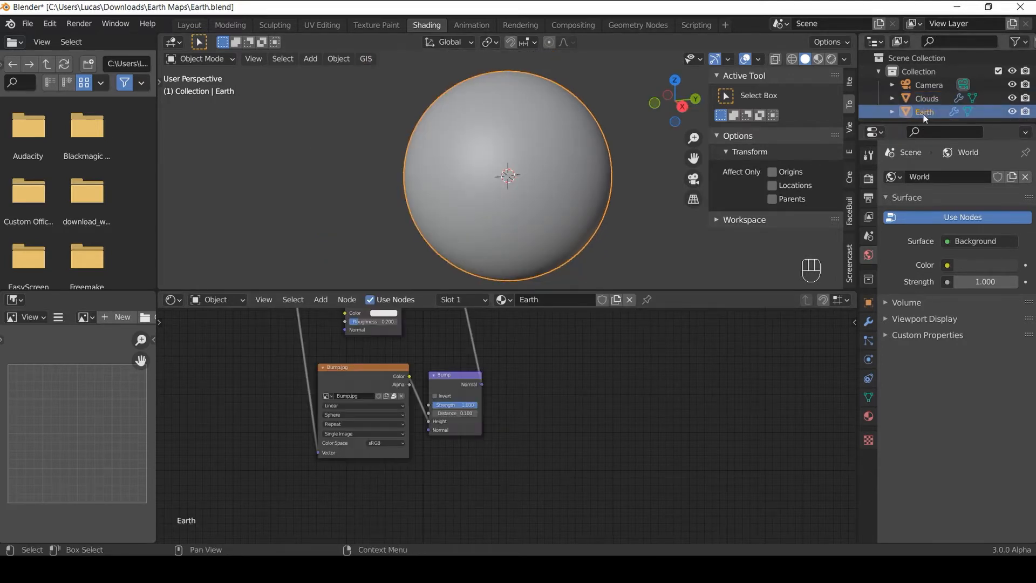
pyautogui.click(926, 98)
pyautogui.click(506, 301)
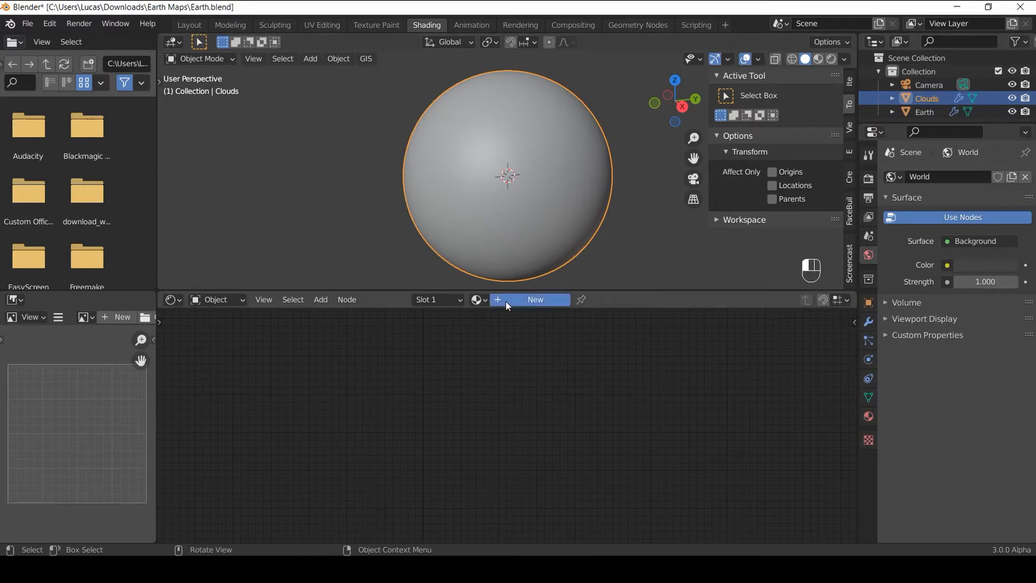
pyautogui.click(532, 299)
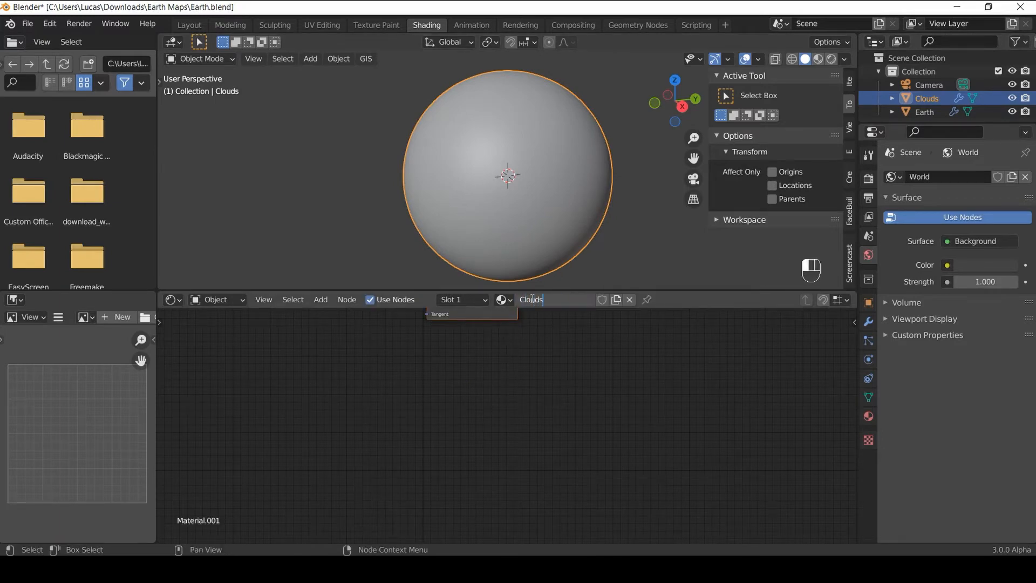
pyautogui.press('Return')
# Step: Save the file and delete the Principled BSDF node from the Clouds material
pyautogui.moveTo(498, 406); pyautogui.dragTo(486, 506, button='middle')
pyautogui.moveTo(538, 368); pyautogui.dragTo(520, 454, button='middle')
pyautogui.scroll(-3, 519, 458)
pyautogui.hotkey('ctrl', 's')
pyautogui.scroll(1, 512, 416)
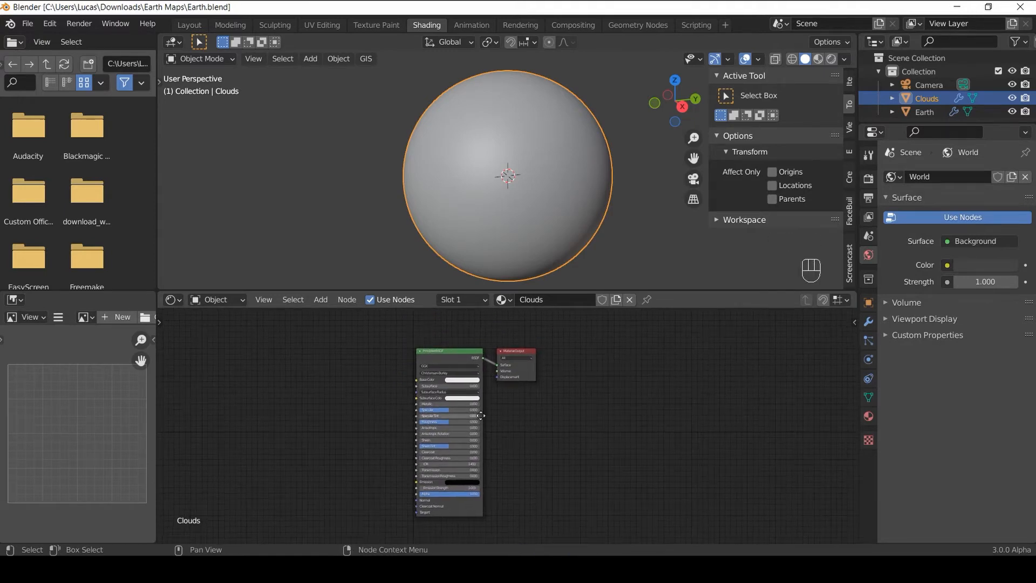
pyautogui.scroll(2, 466, 416)
pyautogui.press('Delete')
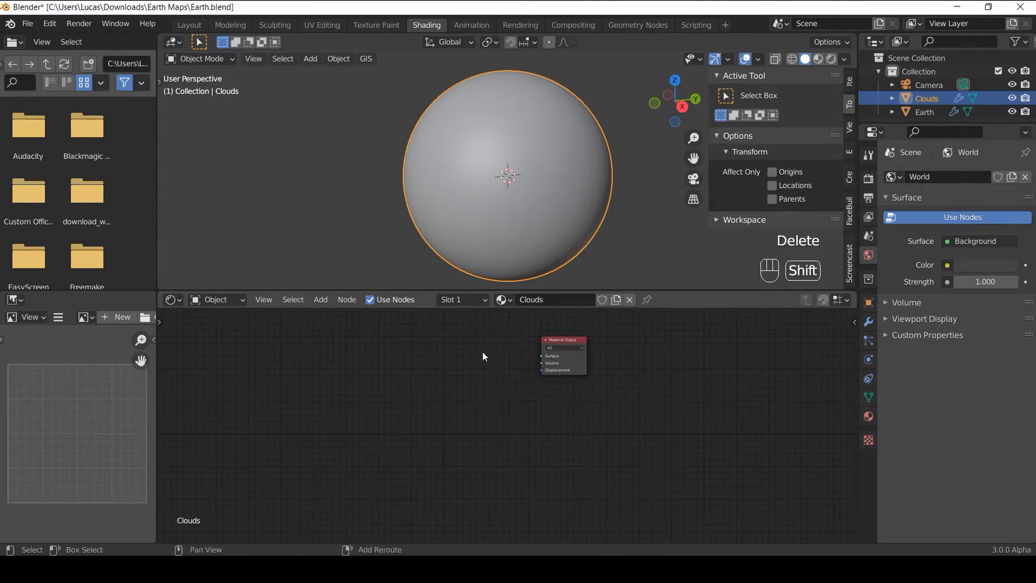
# Step: Add a Diffuse BSDF node and connect it to the Material Output's Surface input
pyautogui.hotkey('shift', 'a')
pyautogui.click(483, 352)
pyautogui.write('diff')
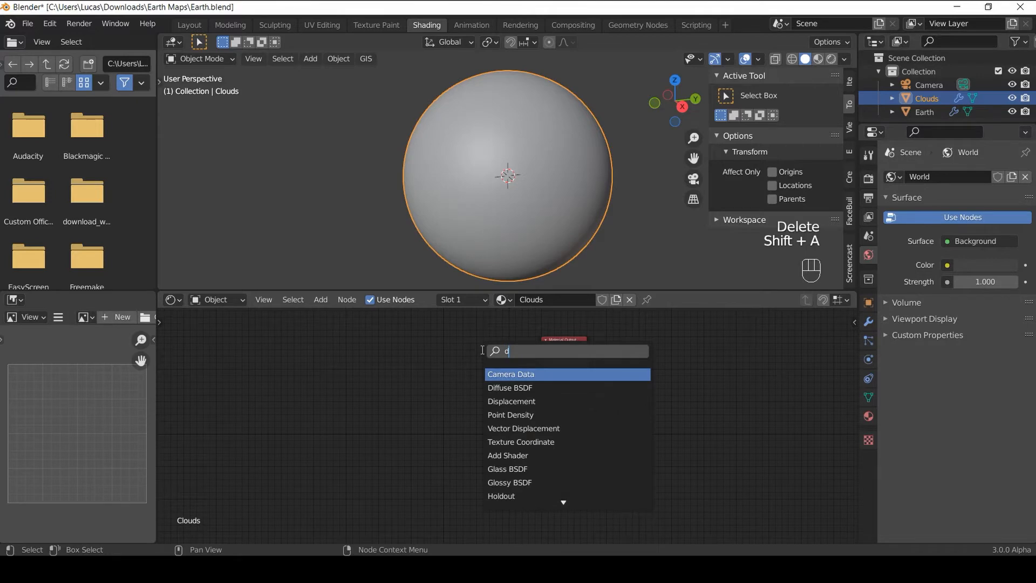
pyautogui.press('Return')
pyautogui.click(457, 366)
pyautogui.moveTo(493, 352); pyautogui.dragTo(540, 356)
# Step: Add an Image Texture node before the Diffuse BSDF and load Clouds.png into it
pyautogui.hotkey('shift', 'a')
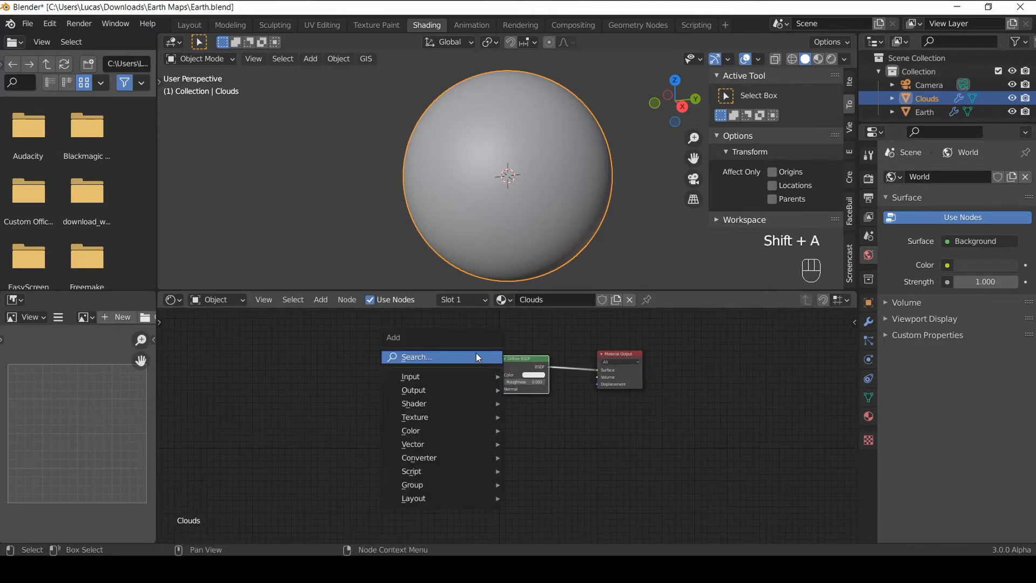
pyautogui.click(476, 353)
pyautogui.write('image')
pyautogui.press('Return')
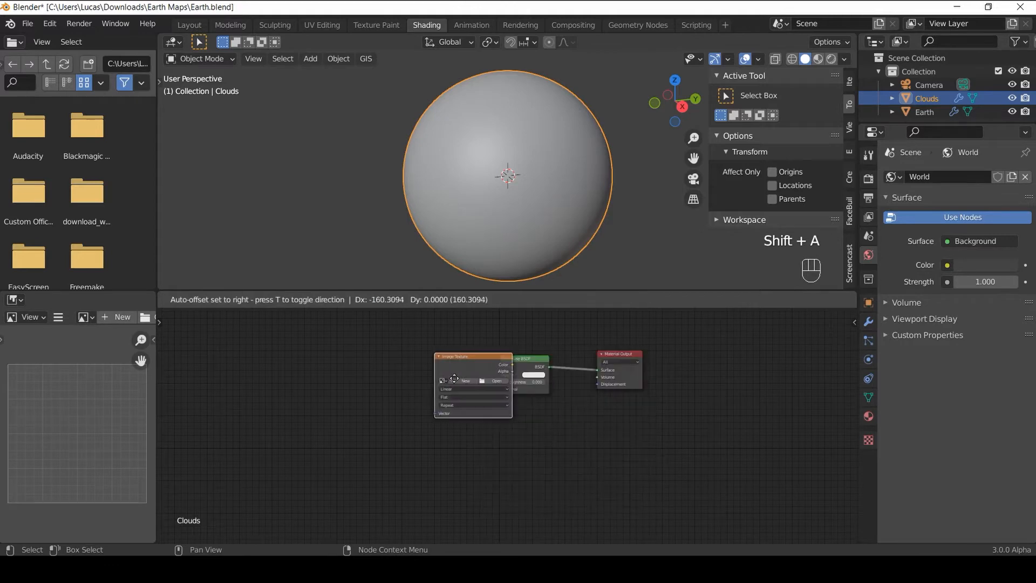
pyautogui.click(433, 356)
pyautogui.click(453, 380)
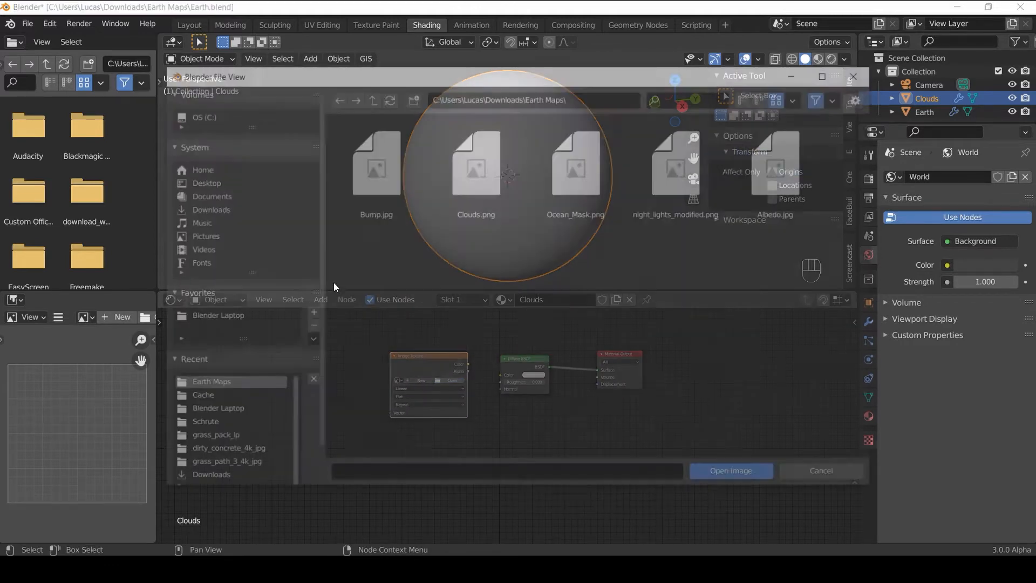
pyautogui.click(457, 204)
pyautogui.doubleClick(476, 193)
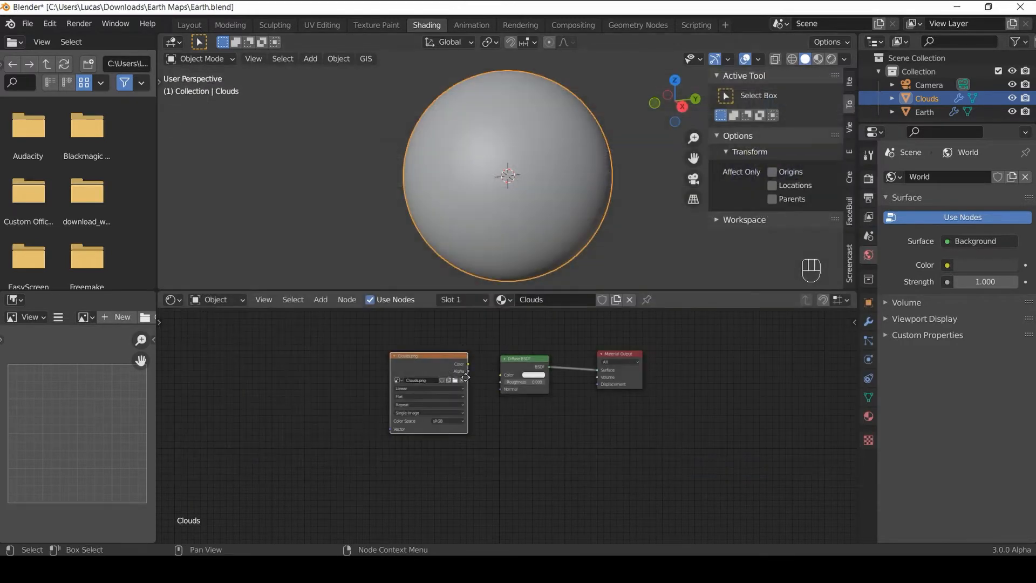
# Step: Add a Texture Coordinate node in front of the Clouds.png texture
pyautogui.hotkey('shift', 'a')
pyautogui.click(383, 332)
pyautogui.write('texture')
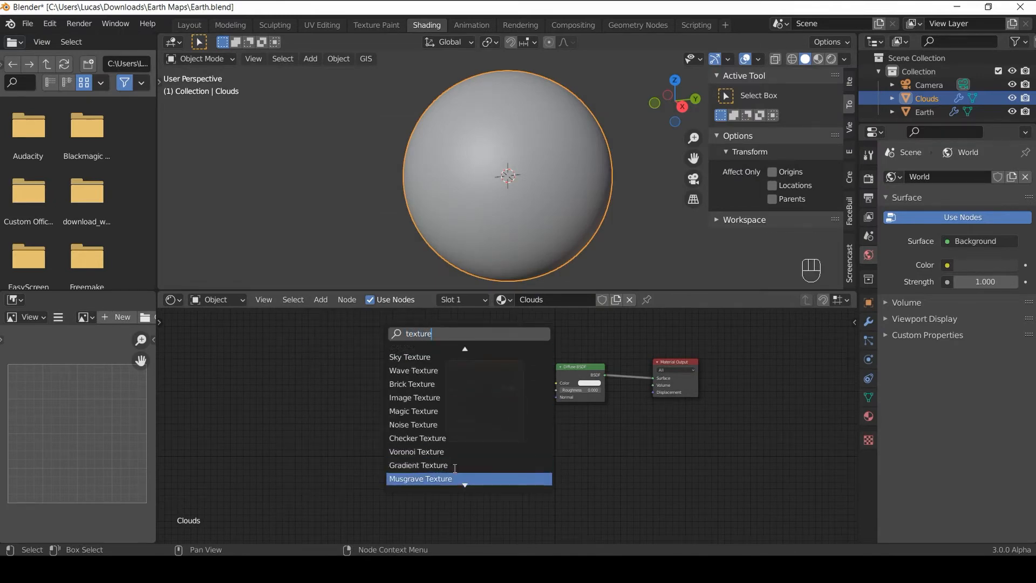
pyautogui.click(452, 464)
pyautogui.click(416, 397)
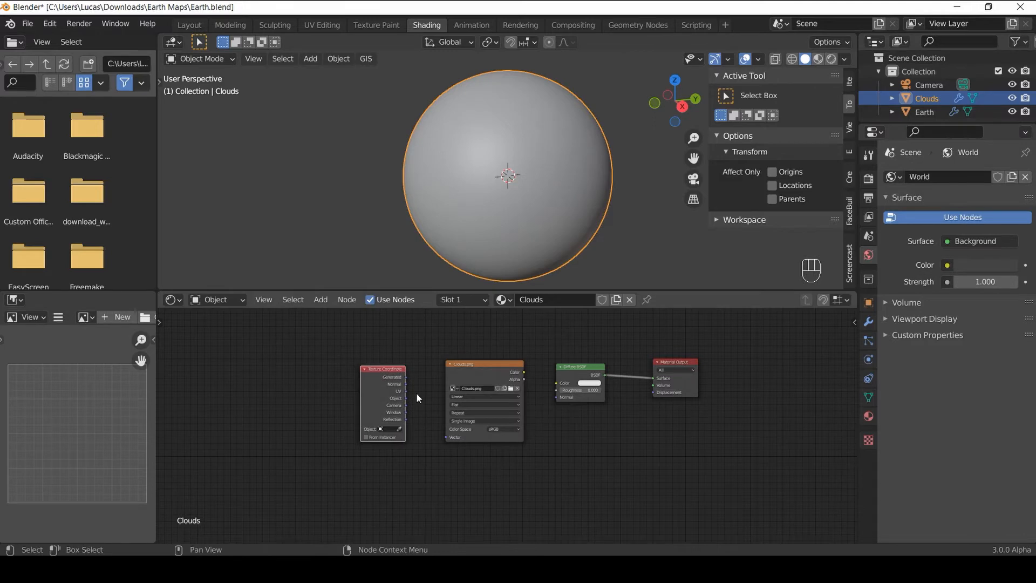
# Step: Wire Generated coordinates into the Clouds.png texture with Sphere projection, and its Color output into the Diffuse BSDF's Color
pyautogui.moveTo(406, 376); pyautogui.dragTo(446, 437)
pyautogui.click(466, 405)
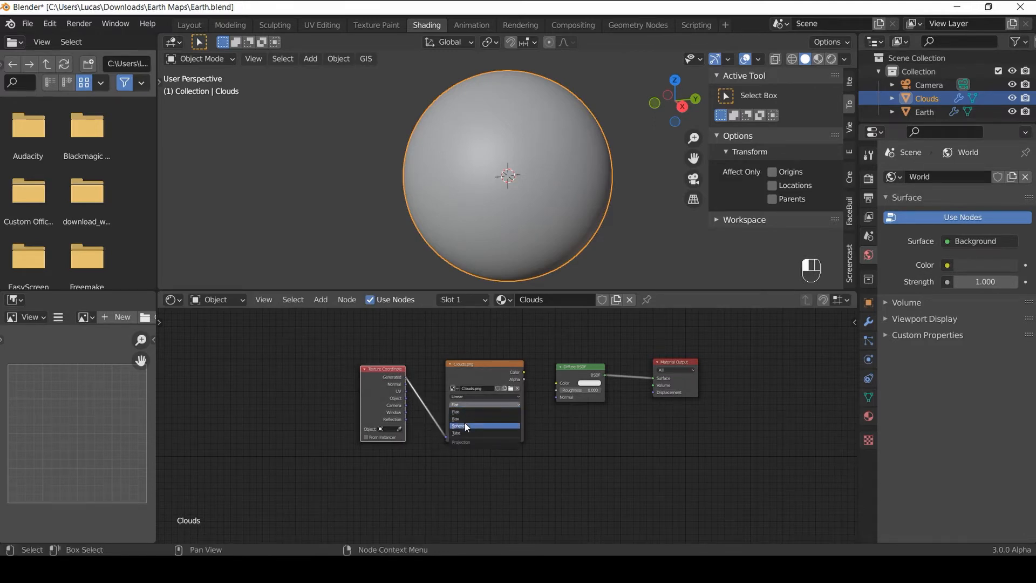
pyautogui.click(465, 422)
pyautogui.moveTo(523, 371); pyautogui.dragTo(555, 384)
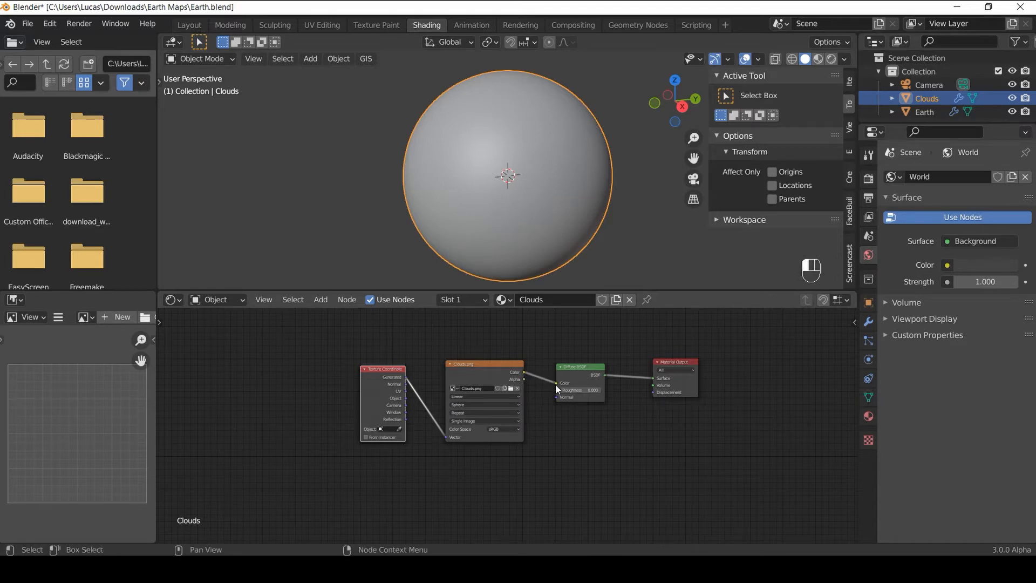
# Step: Switch the viewport to Material Preview shading and save the file
pyautogui.click(818, 59)
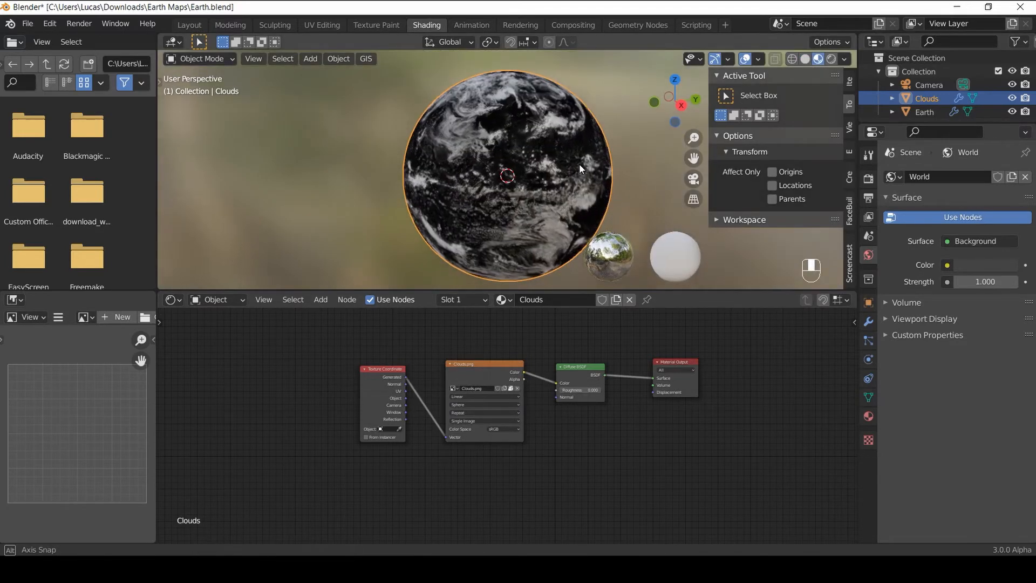
pyautogui.hotkey('ctrl', 's')
pyautogui.moveTo(582, 166); pyautogui.dragTo(568, 157, button='middle')
# Step: Move the Material Output aside and insert a Mix Shader between the Diffuse BSDF and the Material Output
pyautogui.moveTo(552, 422); pyautogui.dragTo(426, 401, button='middle')
pyautogui.scroll(3, 564, 364)
pyautogui.moveTo(561, 331); pyautogui.dragTo(542, 358, button='middle')
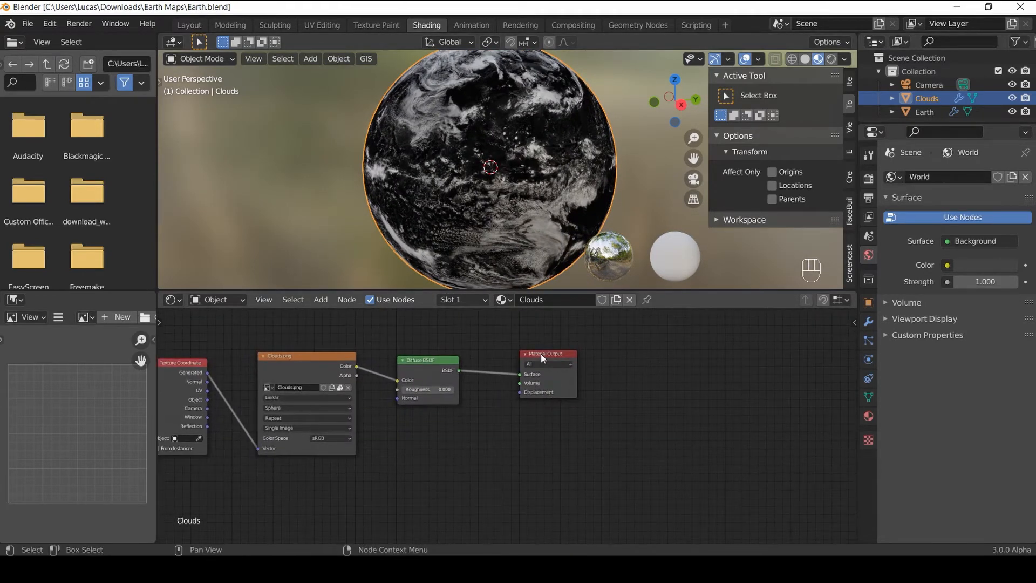
pyautogui.moveTo(541, 354); pyautogui.dragTo(619, 351)
pyautogui.hotkey('shift', 'a')
pyautogui.write('mix')
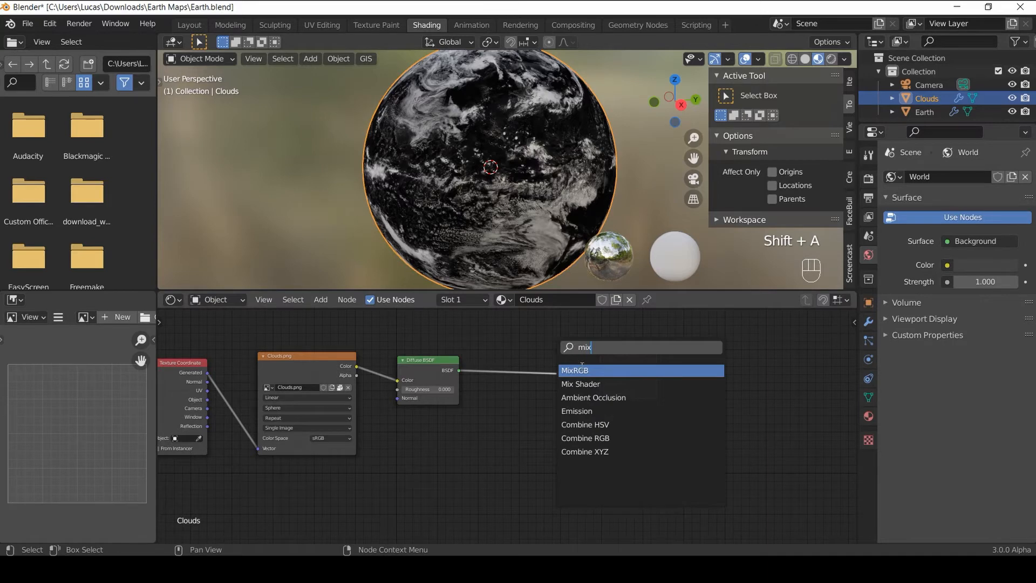
pyautogui.click(561, 383)
pyautogui.click(524, 353)
# Step: Add a Transparent BSDF node below the Diffuse BSDF
pyautogui.hotkey('shift', 'a')
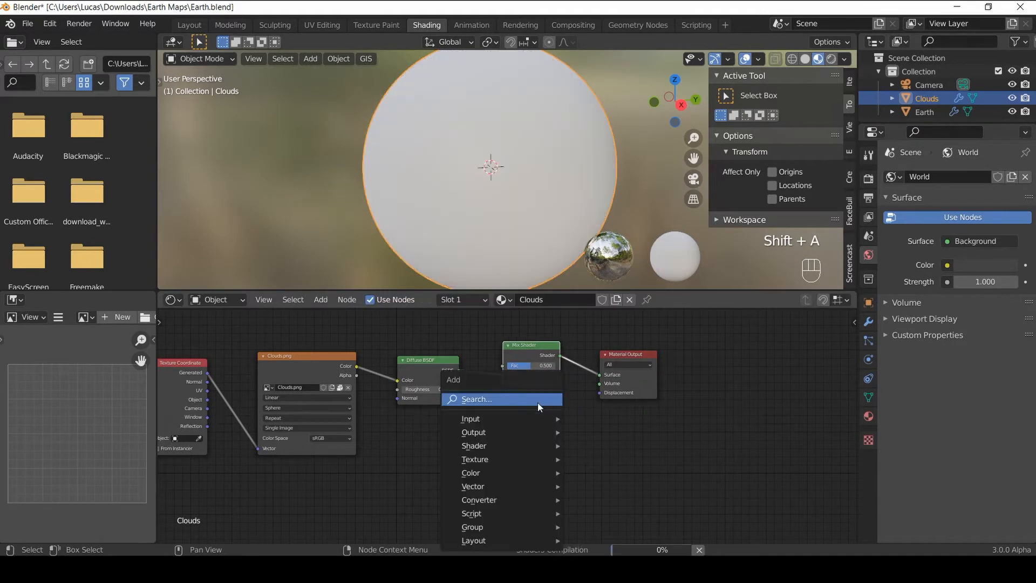
pyautogui.click(538, 402)
pyautogui.write('trans')
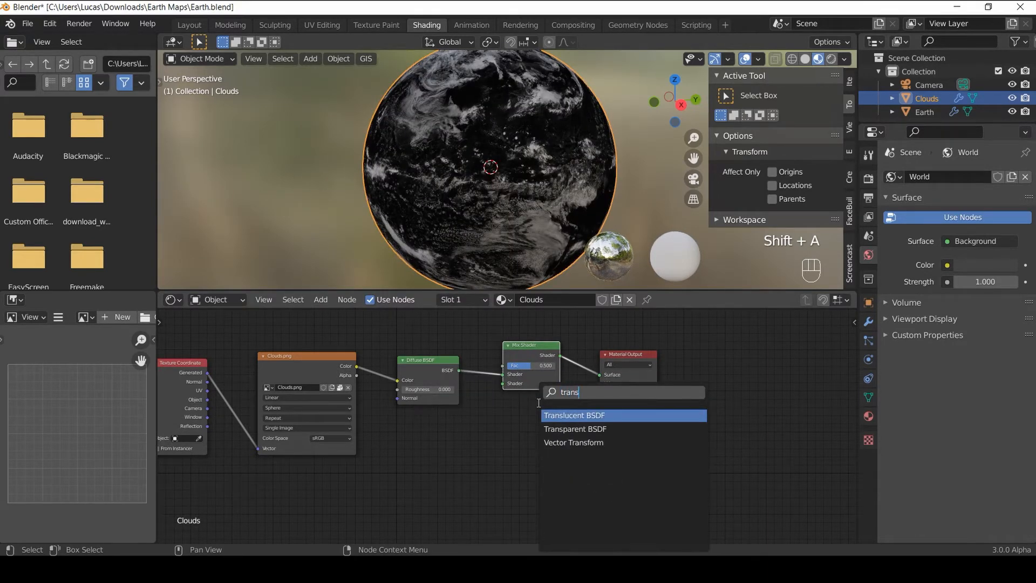
pyautogui.click(562, 430)
pyautogui.click(452, 456)
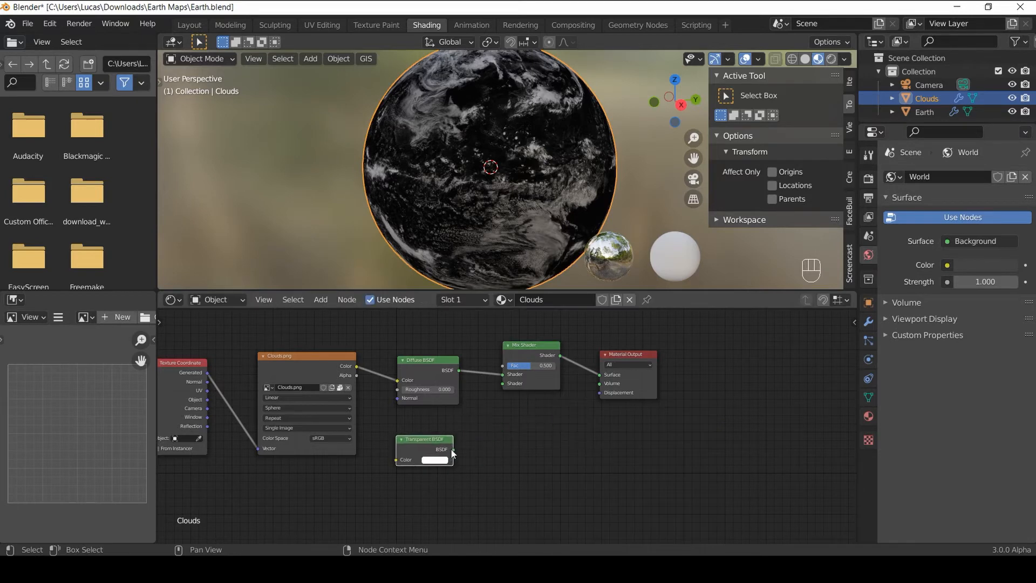
# Step: Wire the Transparent BSDF into the Mix Shader's first Shader input and the Clouds.png Color output into its Fac
pyautogui.moveTo(453, 450); pyautogui.dragTo(503, 381)
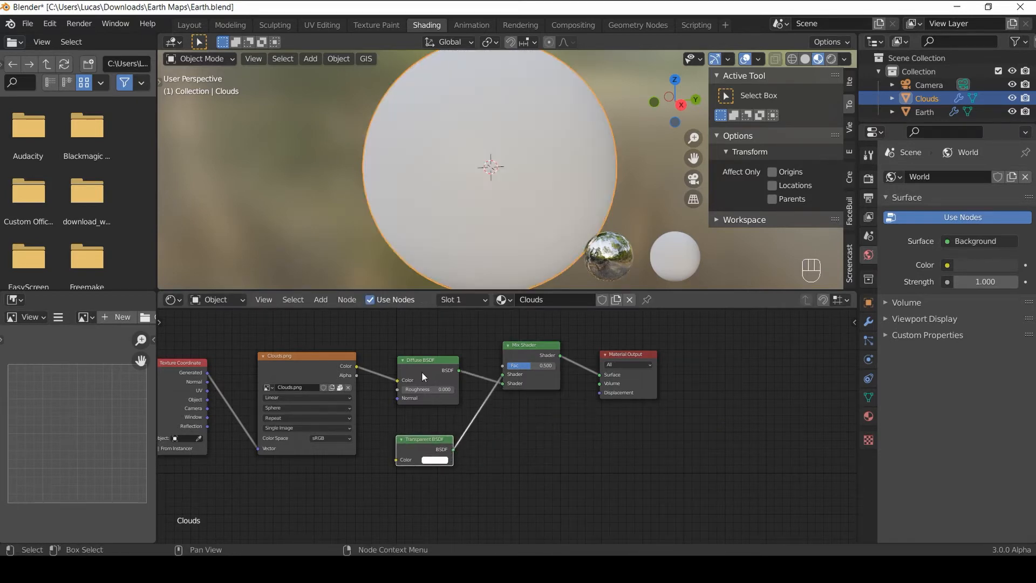
pyautogui.moveTo(355, 366); pyautogui.dragTo(500, 369)
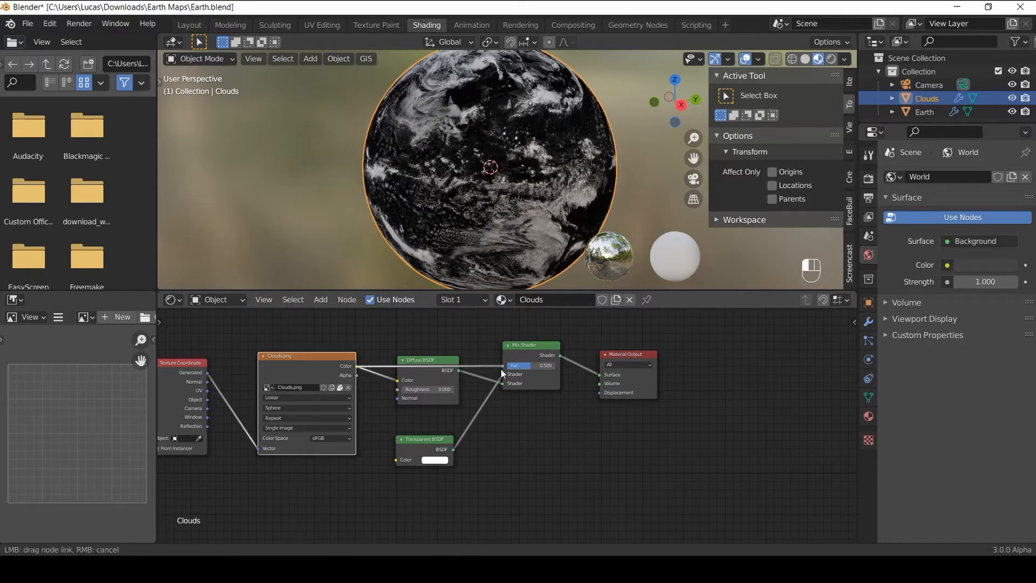
pyautogui.moveTo(539, 430)
pyautogui.mouseDown(button='middle')
pyautogui.moveTo(561, 455)
pyautogui.moveTo(539, 443)
pyautogui.mouseUp(button='middle')
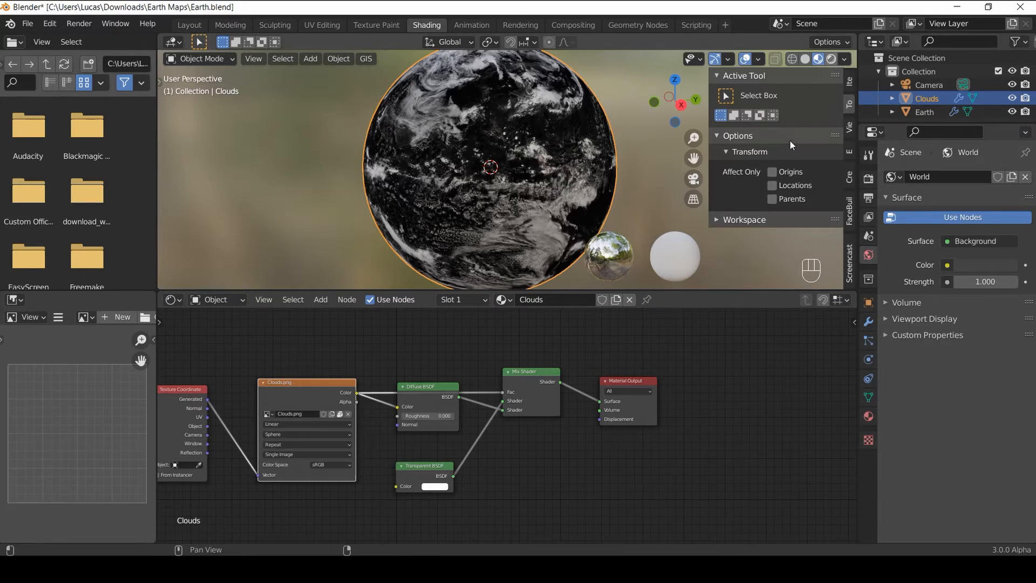
# Step: Change the render engine to Cycles
pyautogui.click(869, 178)
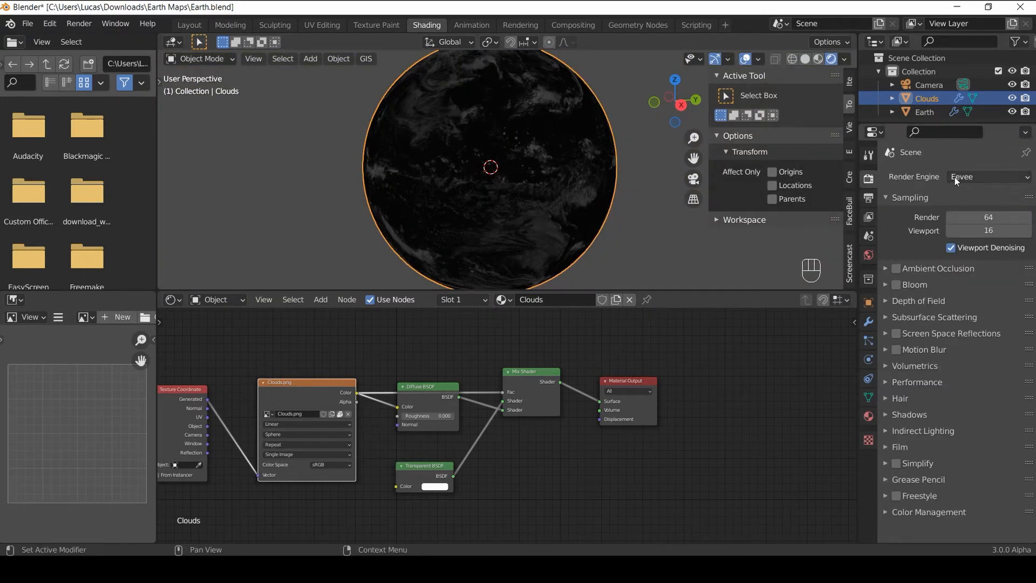
pyautogui.click(954, 177)
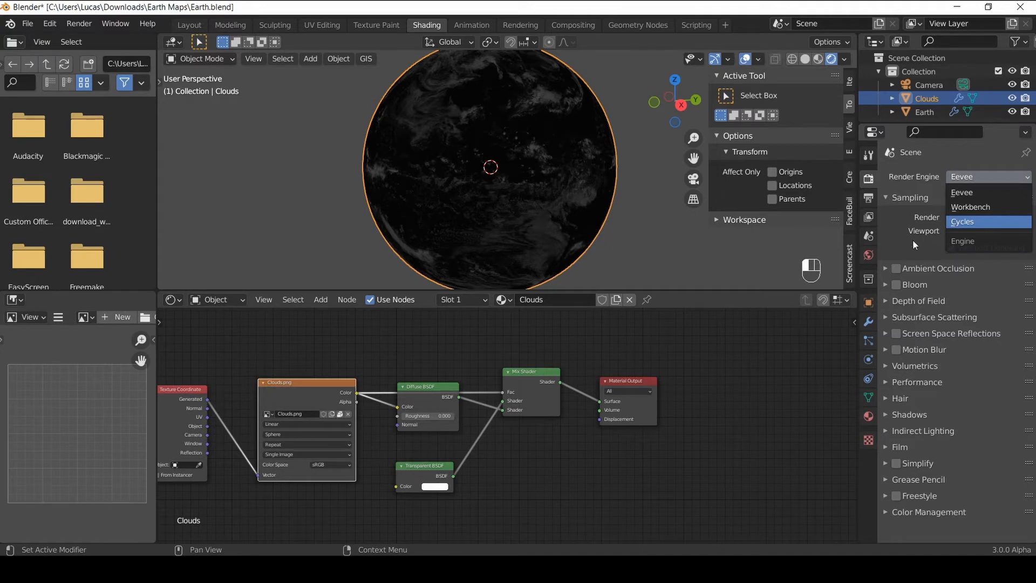
pyautogui.click(962, 222)
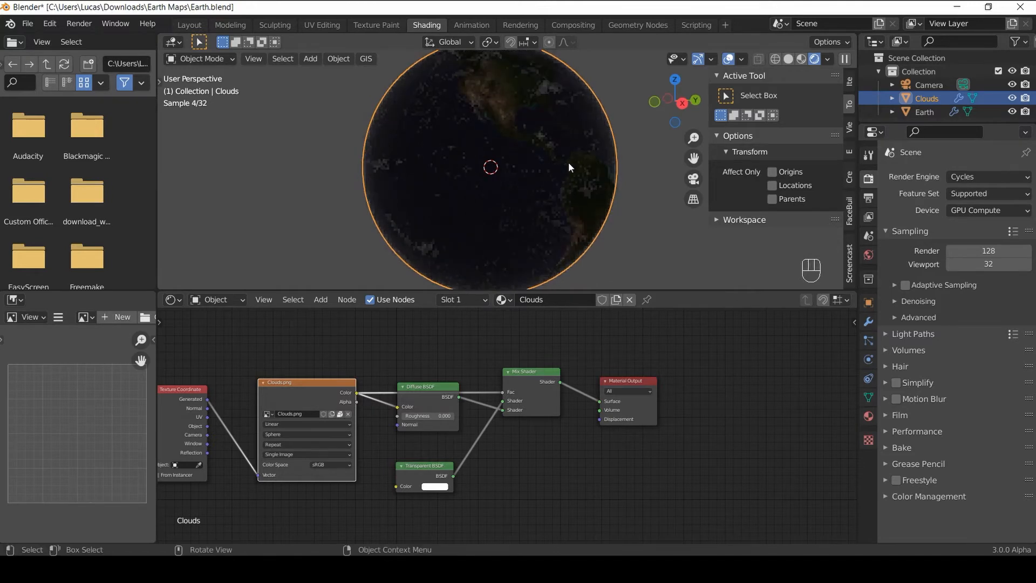
# Step: Add a Bump node to the Clouds material above the Clouds.png texture and Diffuse BSDF nodes
pyautogui.hotkey('shift', 'a')
pyautogui.moveTo(509, 322)
pyautogui.click(621, 341)
pyautogui.press('g')
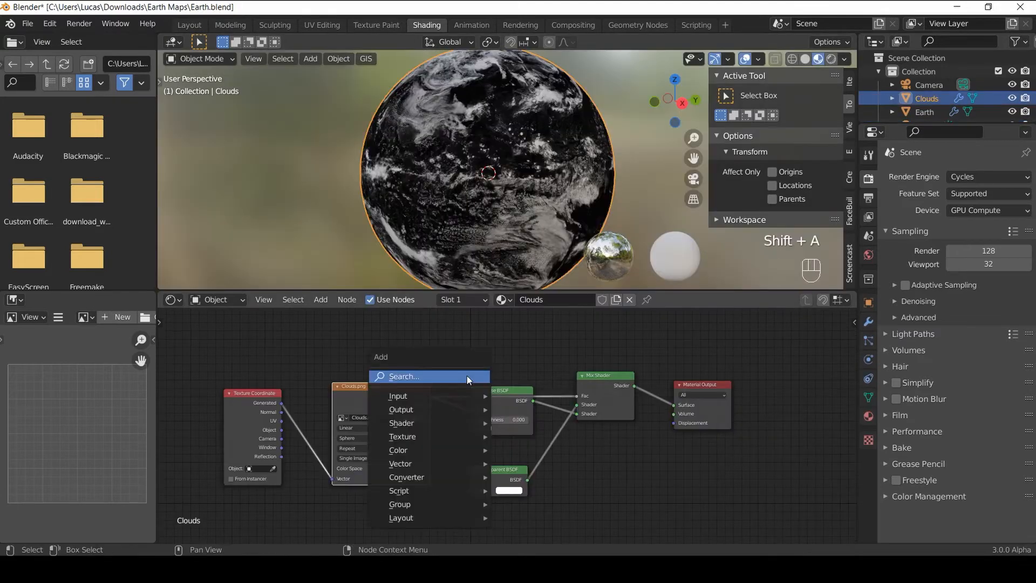
pyautogui.write('bump')
pyautogui.press('Return')
pyautogui.click(460, 336)
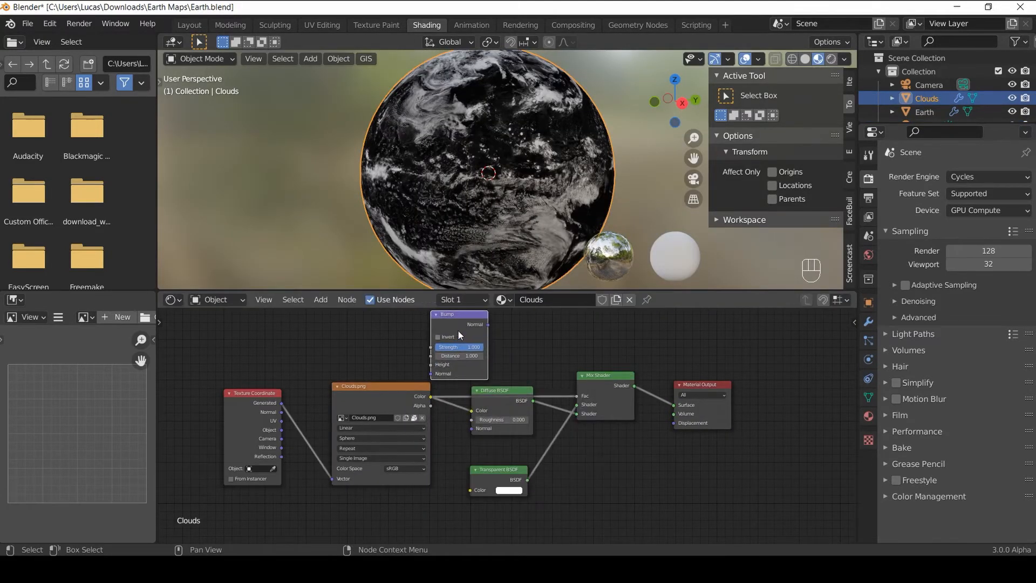
# Step: Arrange the Bump node below the Diffuse BSDF, linking Clouds.png Color into its Height and its Normal into the Diffuse BSDF's Normal
pyautogui.moveTo(436, 390); pyautogui.dragTo(426, 415, button='middle')
pyautogui.moveTo(423, 420); pyautogui.dragTo(422, 388)
pyautogui.moveTo(469, 341); pyautogui.dragTo(465, 455)
pyautogui.moveTo(542, 518); pyautogui.dragTo(534, 413)
pyautogui.click(604, 399)
pyautogui.moveTo(604, 400); pyautogui.dragTo(628, 403)
pyautogui.moveTo(594, 388); pyautogui.dragTo(499, 503)
pyautogui.moveTo(538, 414); pyautogui.dragTo(546, 414)
pyautogui.click(485, 338)
pyautogui.moveTo(484, 338); pyautogui.dragTo(465, 475)
pyautogui.moveTo(489, 494); pyautogui.dragTo(492, 450, button='middle')
# Step: Set the Bump node's Distance to 0.1 and save the file
pyautogui.click(473, 464)
pyautogui.write('1.0.1')
pyautogui.press('Return')
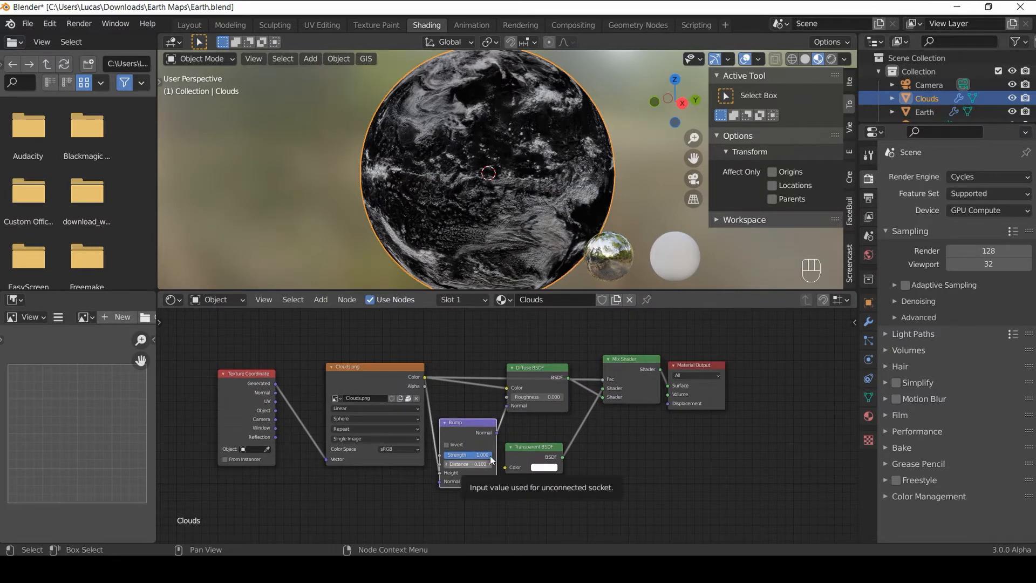
pyautogui.moveTo(626, 445); pyautogui.dragTo(572, 470, button='middle')
pyautogui.hotkey('ctrl', 's')
# Step: Set the Bump node's Distance to 0.04 and save the file
pyautogui.moveTo(477, 475); pyautogui.dragTo(505, 435, button='middle')
pyautogui.scroll(3, 506, 433)
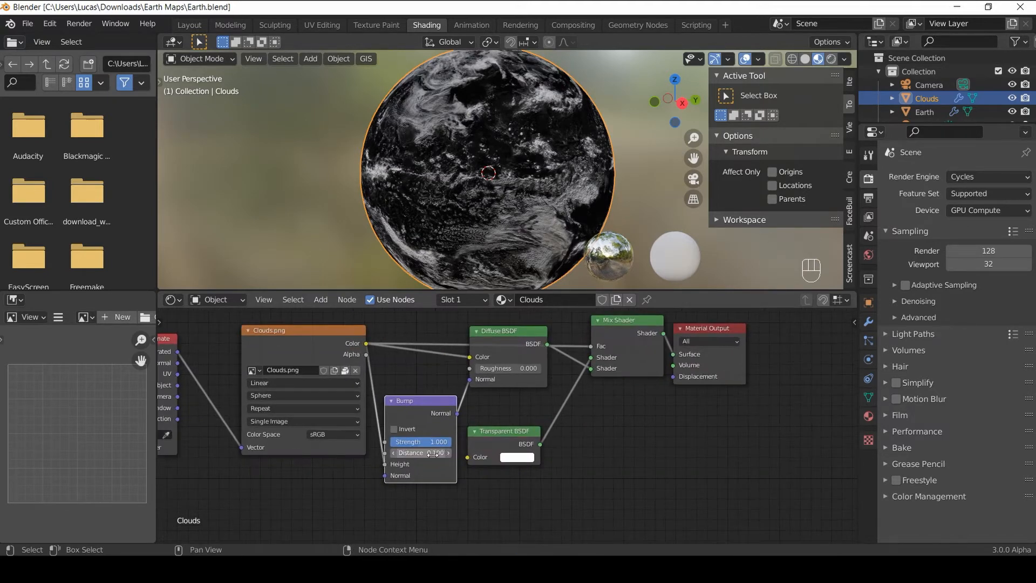
pyautogui.click(434, 454)
pyautogui.write('0.04')
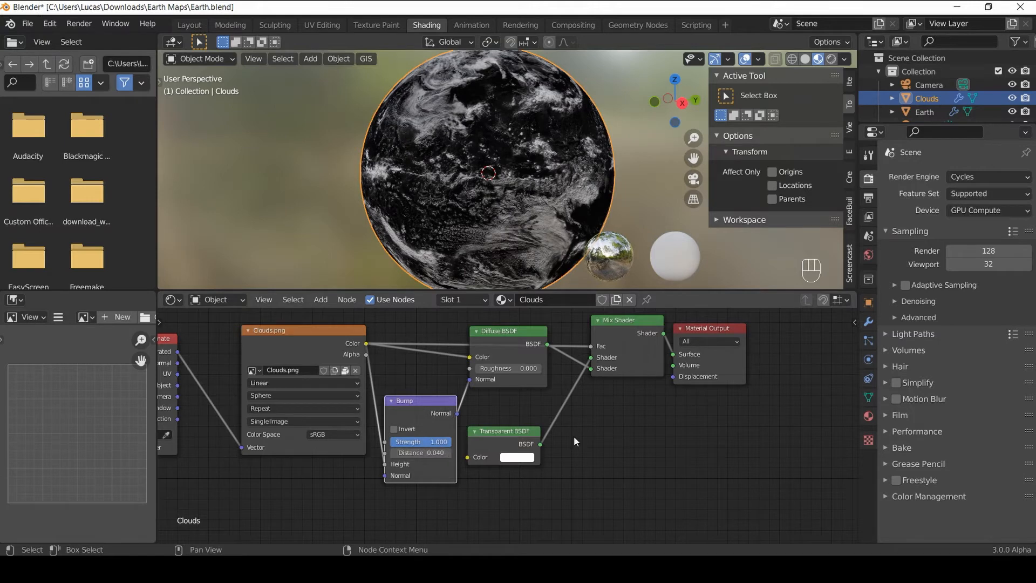
pyautogui.press('Return')
pyautogui.moveTo(577, 439); pyautogui.dragTo(551, 438, button='middle')
pyautogui.hotkey('ctrl', 's')
pyautogui.scroll(-2, 550, 170)
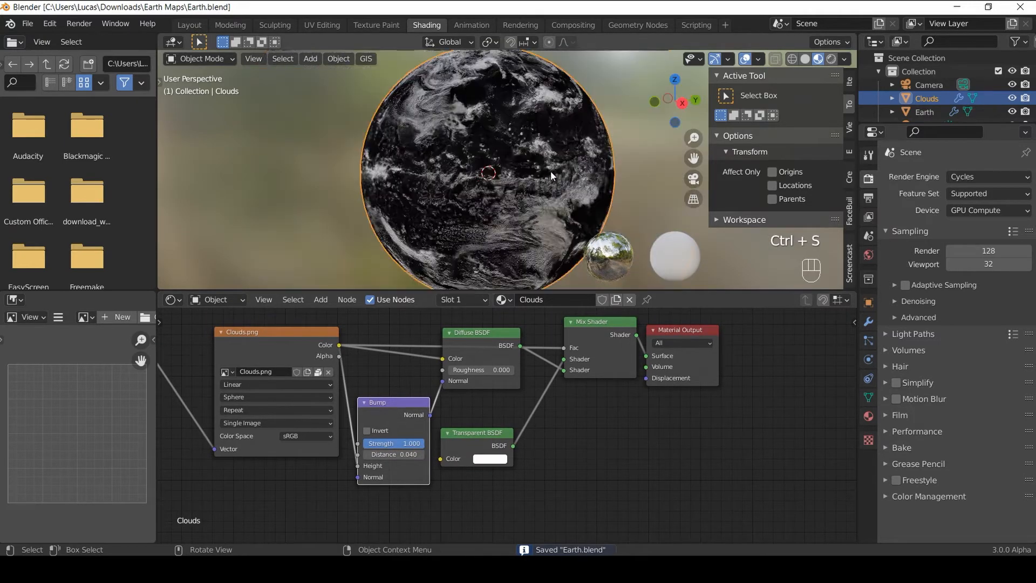
pyautogui.hotkey('ctrl', 's')
pyautogui.moveTo(601, 350); pyautogui.dragTo(599, 355, button='middle')
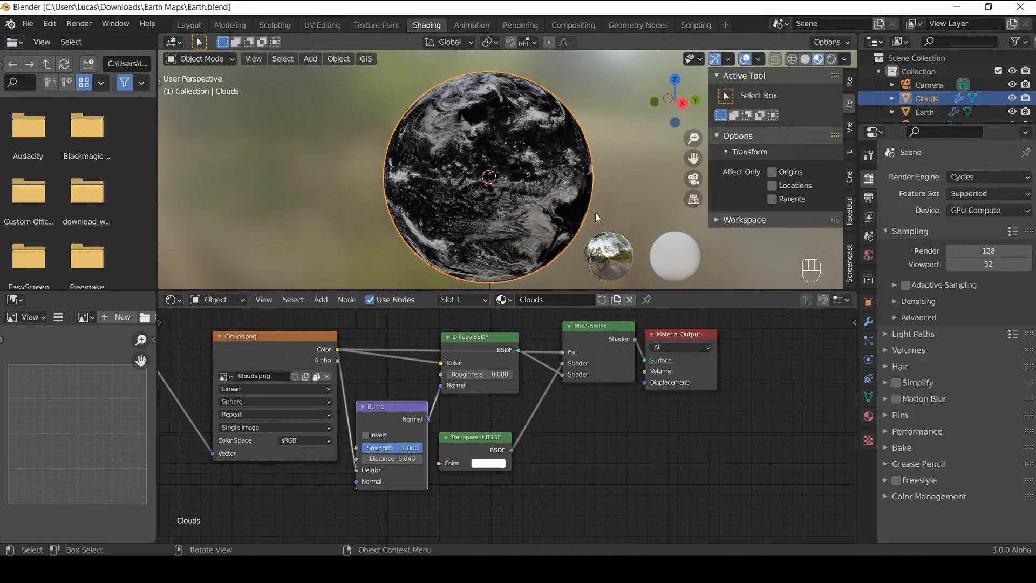
# Step: Duplicate the Clouds sphere in place and scale the copy up slightly
pyautogui.keyDown('shift'); pyautogui.moveTo(555, 183); pyautogui.dragTo(542, 189, button='middle'); pyautogui.keyUp('shift')
pyautogui.click(544, 182)
pyautogui.click(551, 165)
pyautogui.hotkey('shift', 'd')
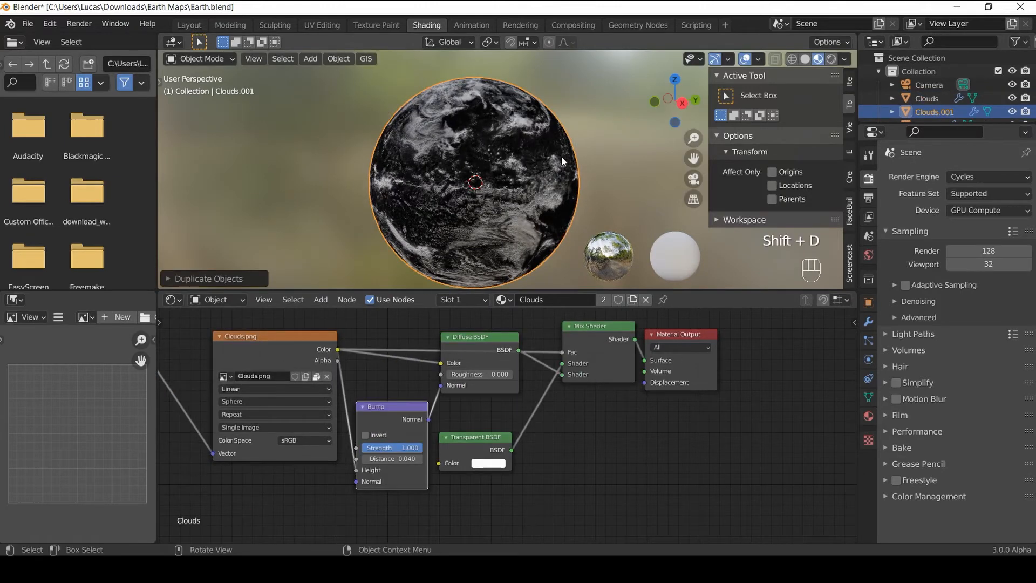
pyautogui.press('s')
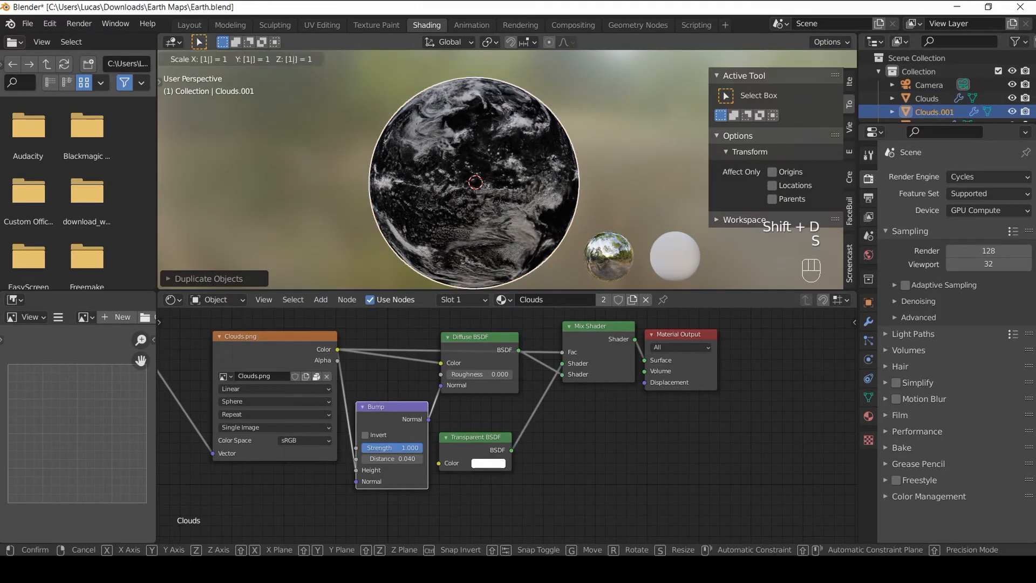
pyautogui.click(561, 157)
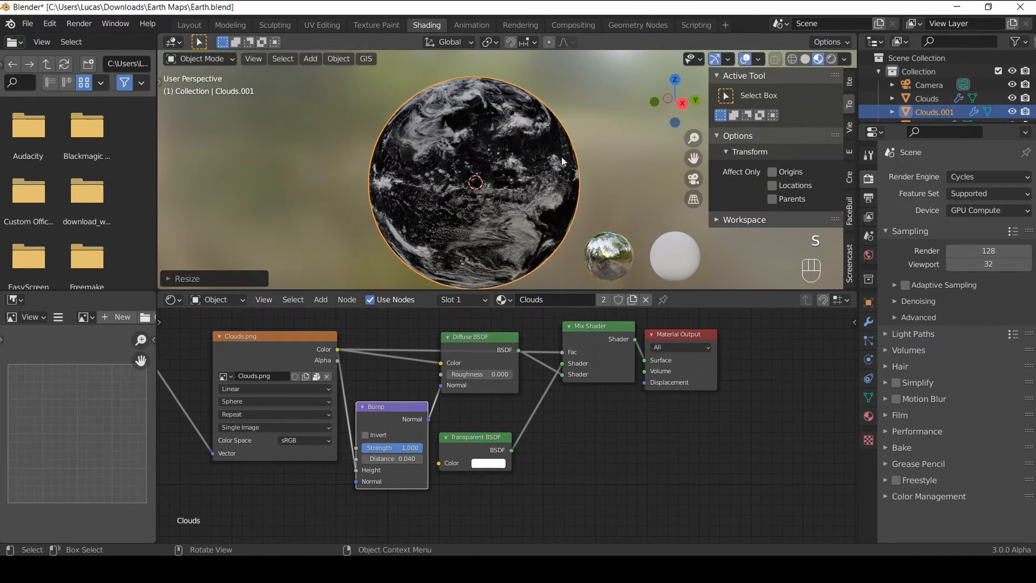
# Step: Rename the duplicated cloud sphere as Atmosphere
pyautogui.doubleClick(938, 110)
pyautogui.write('At')
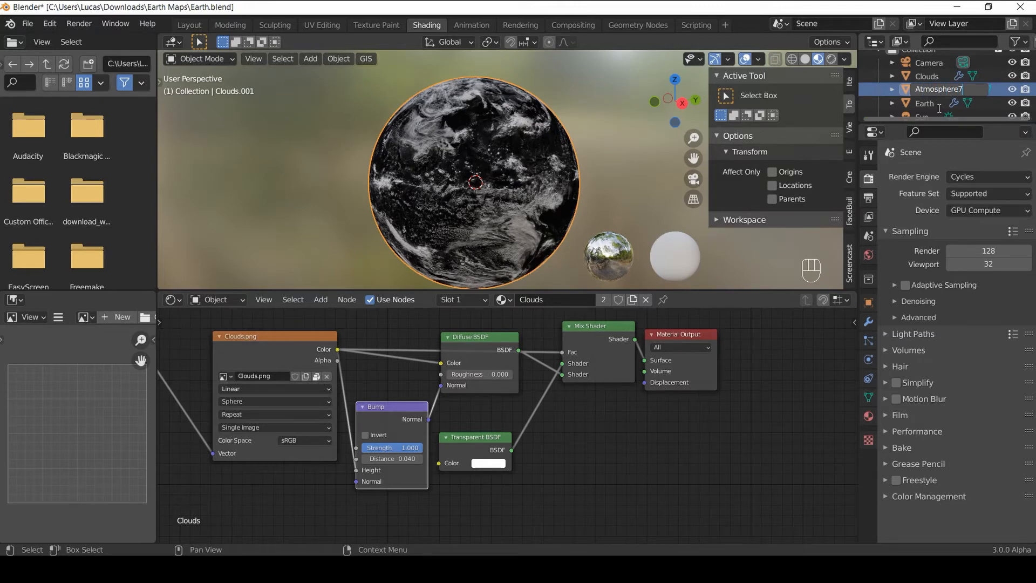
pyautogui.write('mosphere')
pyautogui.press('Return')
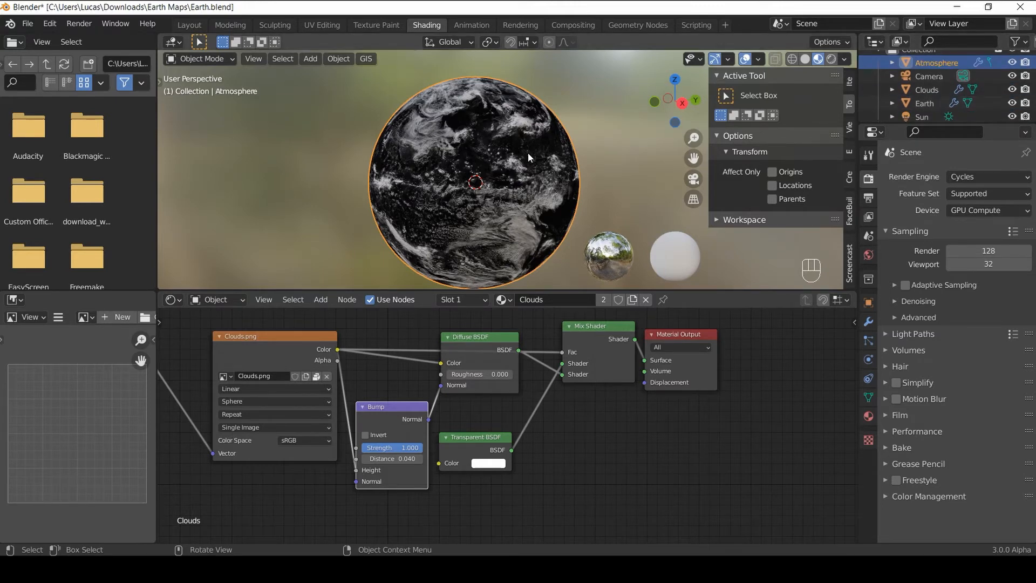
# Step: Give the Atmosphere sphere its own new material named Atmosphere and save the file
pyautogui.scroll(2, 532, 172)
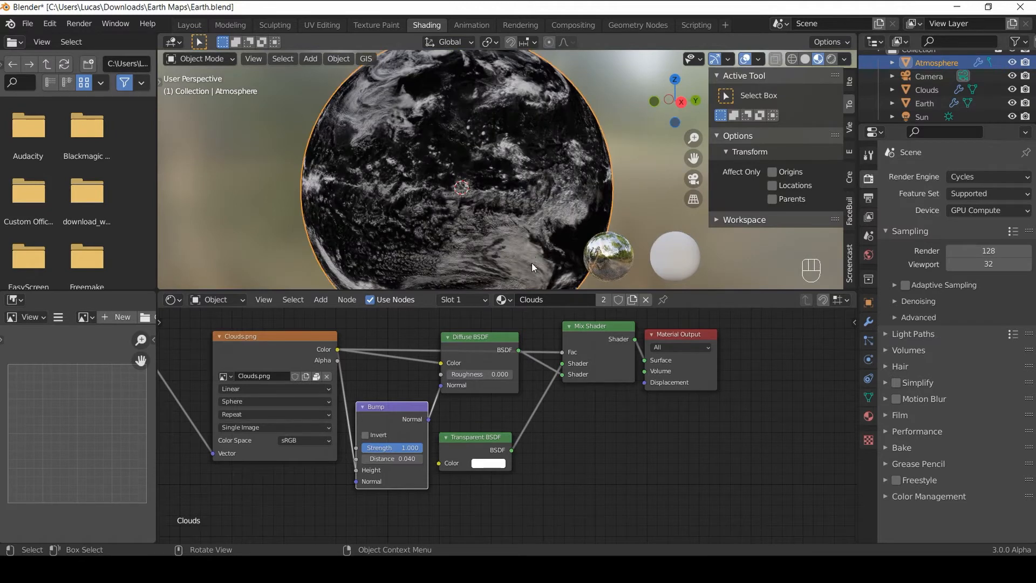
pyautogui.click(521, 301)
pyautogui.doubleClick(521, 300)
pyautogui.write('Atmosphere')
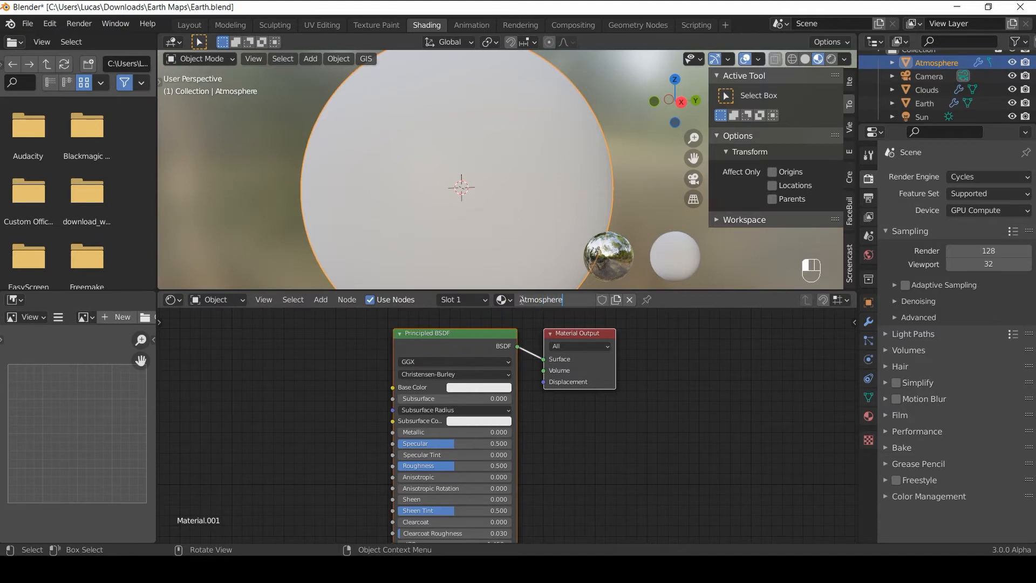
pyautogui.press('Return')
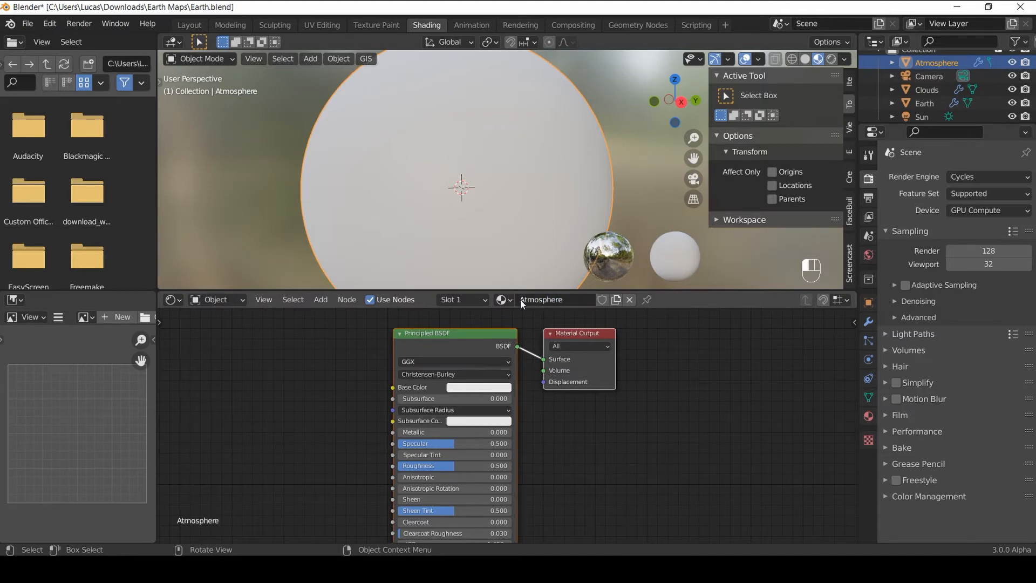
pyautogui.click(616, 445)
pyautogui.moveTo(613, 387); pyautogui.dragTo(597, 399, button='middle')
pyautogui.hotkey('ctrl', 's')
# Step: Apply the scale of the Atmosphere, Clouds and Earth spheres, reselect the Atmosphere sphere and save the file
pyautogui.keyDown('shift'); pyautogui.moveTo(567, 197); pyautogui.dragTo(582, 176, button='middle'); pyautogui.keyUp('shift')
pyautogui.hotkey('ctrl', 'a')
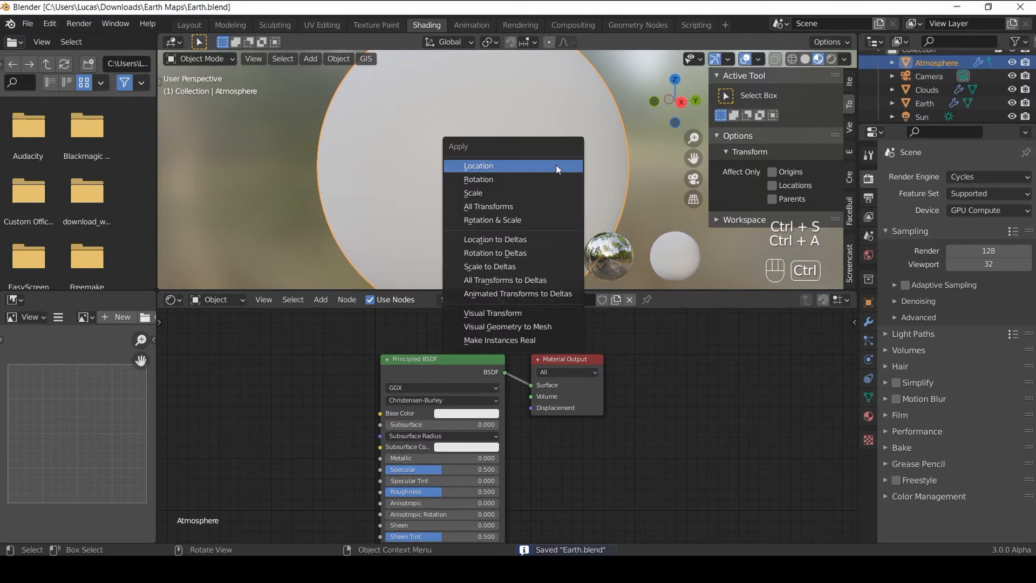
pyautogui.click(523, 191)
pyautogui.click(508, 164)
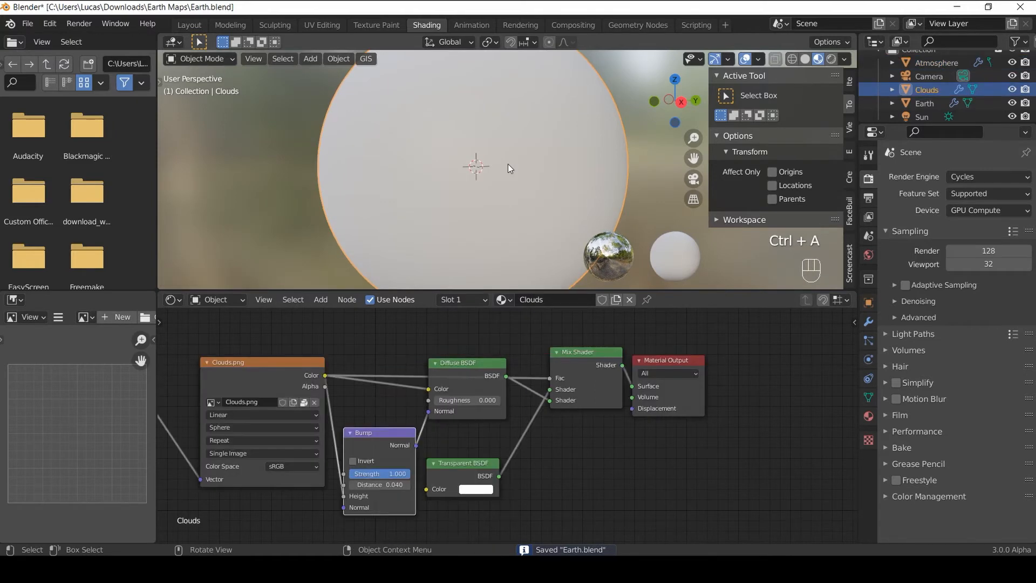
pyautogui.hotkey('ctrl', 'a')
pyautogui.click(507, 163)
pyautogui.click(529, 154)
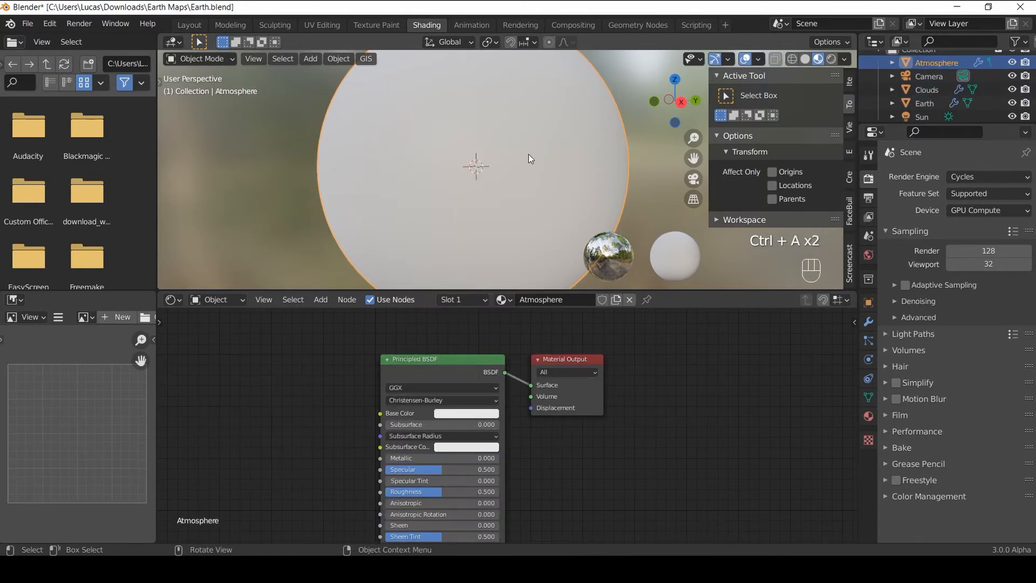
pyautogui.click(528, 154)
pyautogui.hotkey('ctrl', 'a')
pyautogui.click(529, 154)
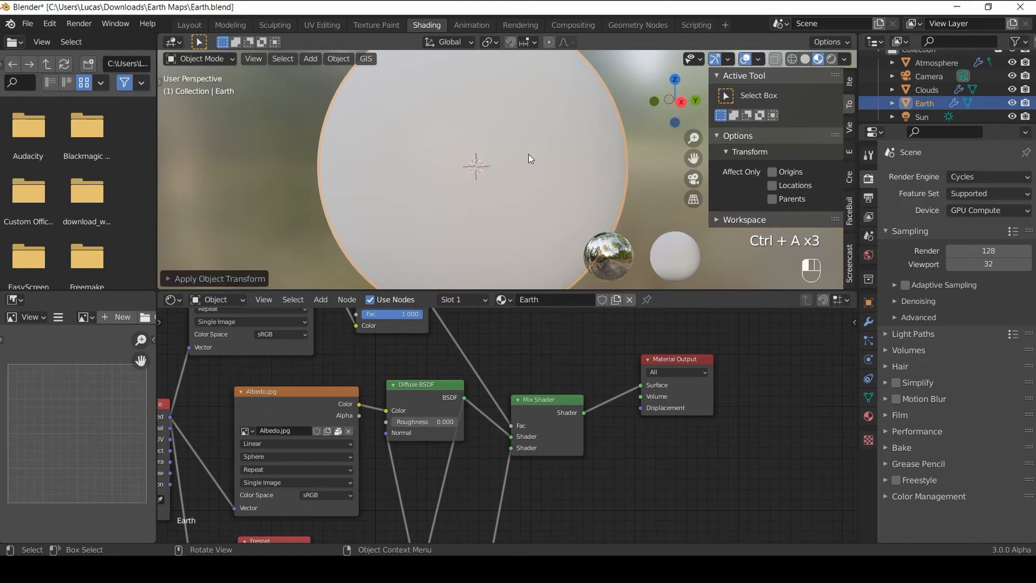
pyautogui.click(528, 153)
pyautogui.click(529, 154)
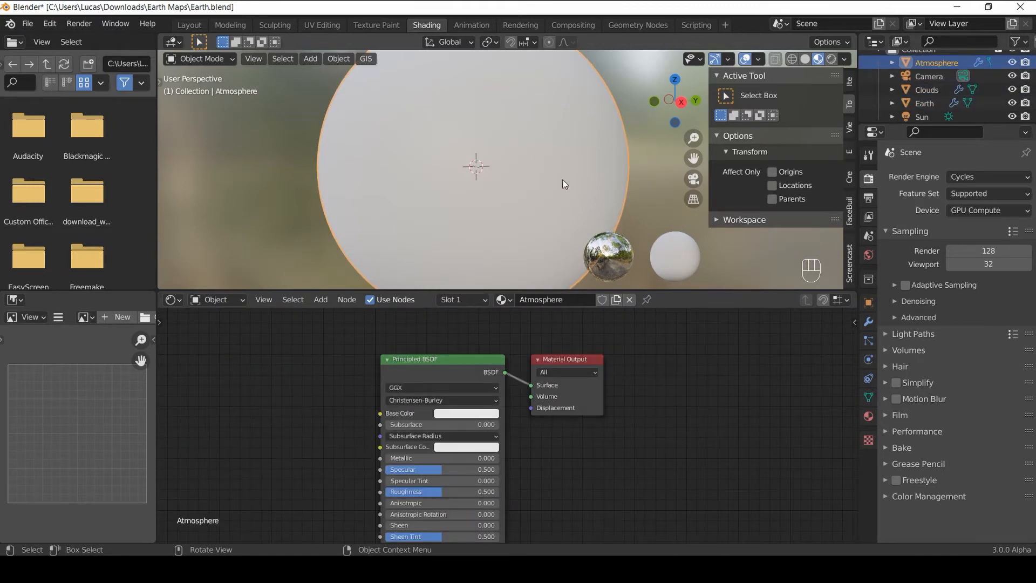
pyautogui.scroll(-2, 562, 177)
pyautogui.keyDown('shift'); pyautogui.moveTo(562, 174); pyautogui.dragTo(553, 175, button='middle'); pyautogui.keyUp('shift')
pyautogui.hotkey('ctrl', 's')
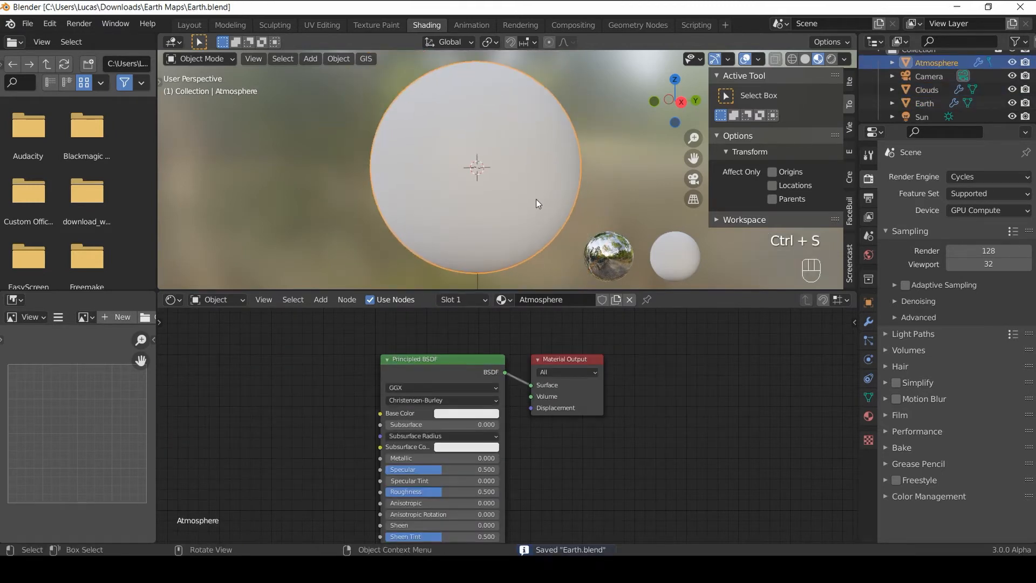
# Step: Move the Sun light up along the Z axis above the spheres, reselect the Atmosphere sphere and save the file
pyautogui.click(478, 281)
pyautogui.press('g')
pyautogui.press('z')
pyautogui.click(560, 160)
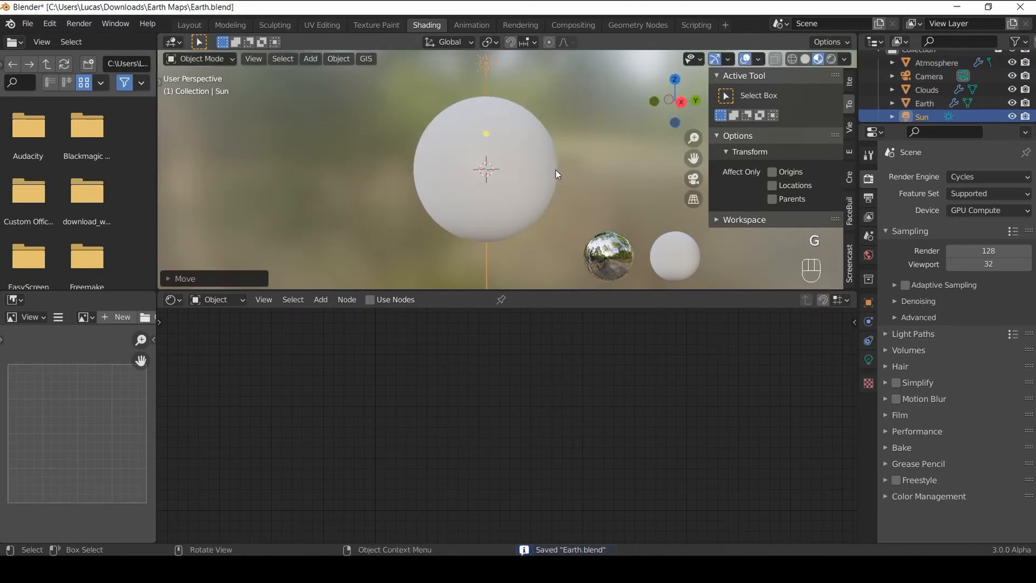
pyautogui.scroll(3, 556, 169)
pyautogui.click(552, 166)
pyautogui.keyDown('shift'); pyautogui.moveTo(551, 180); pyautogui.dragTo(564, 179, button='middle'); pyautogui.keyUp('shift')
pyautogui.hotkey('ctrl', 's')
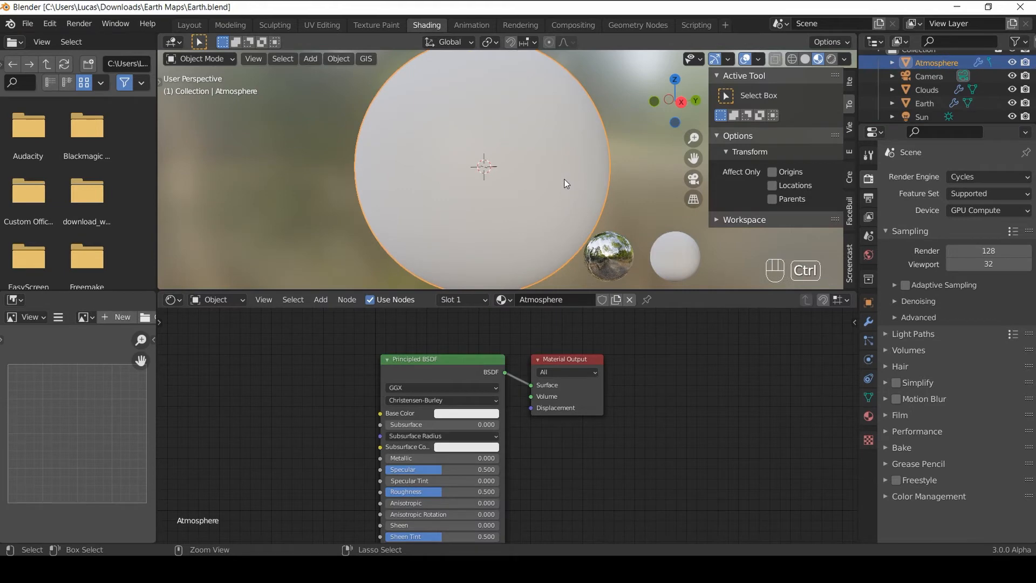
# Step: Delete the Principled BSDF from the Atmosphere material and add a Diffuse BSDF node in its place
pyautogui.press('Delete')
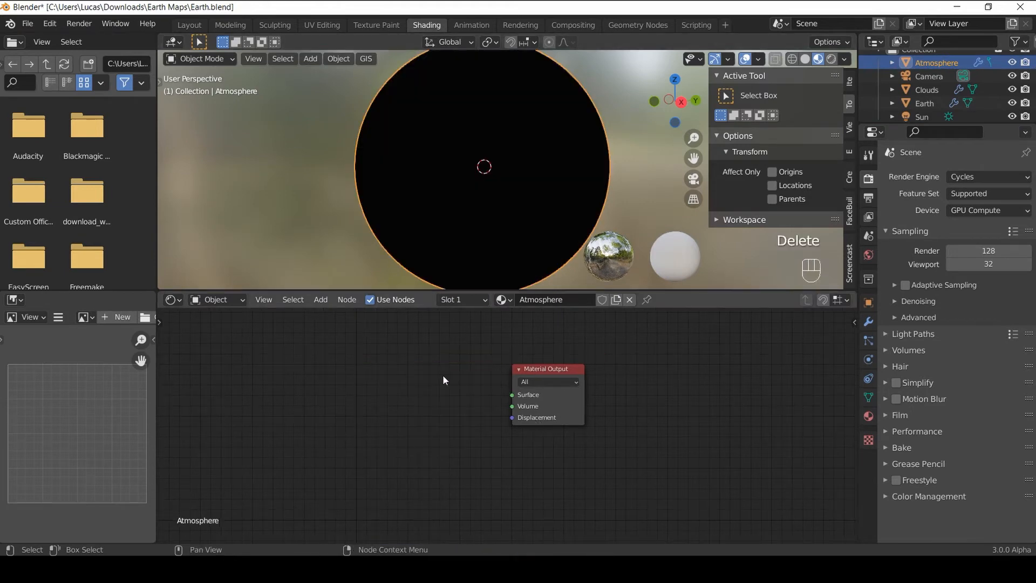
pyautogui.hotkey('shift', 'a')
pyautogui.click(443, 376)
pyautogui.write('diff')
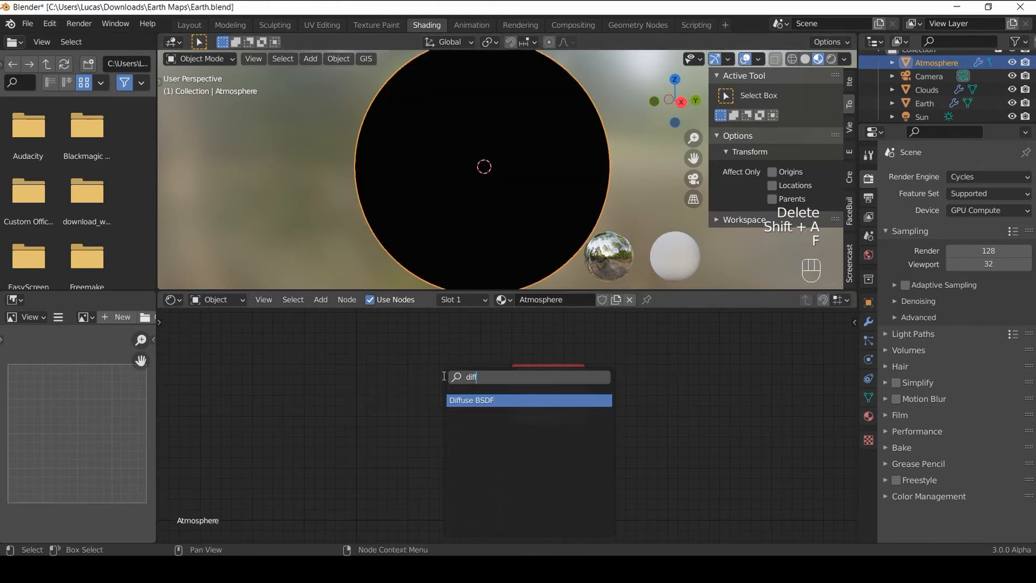
pyautogui.click(466, 400)
pyautogui.click(411, 357)
# Step: Add a Layer Weight node above the Diffuse BSDF
pyautogui.hotkey('shift', 'a')
pyautogui.click(412, 359)
pyautogui.write('layer')
pyautogui.press('Return')
pyautogui.click(423, 345)
# Step: Add a Transparent BSDF node below the Diffuse BSDF in the Atmosphere material
pyautogui.hotkey('shift', 'a')
pyautogui.click(424, 346)
pyautogui.write('transp')
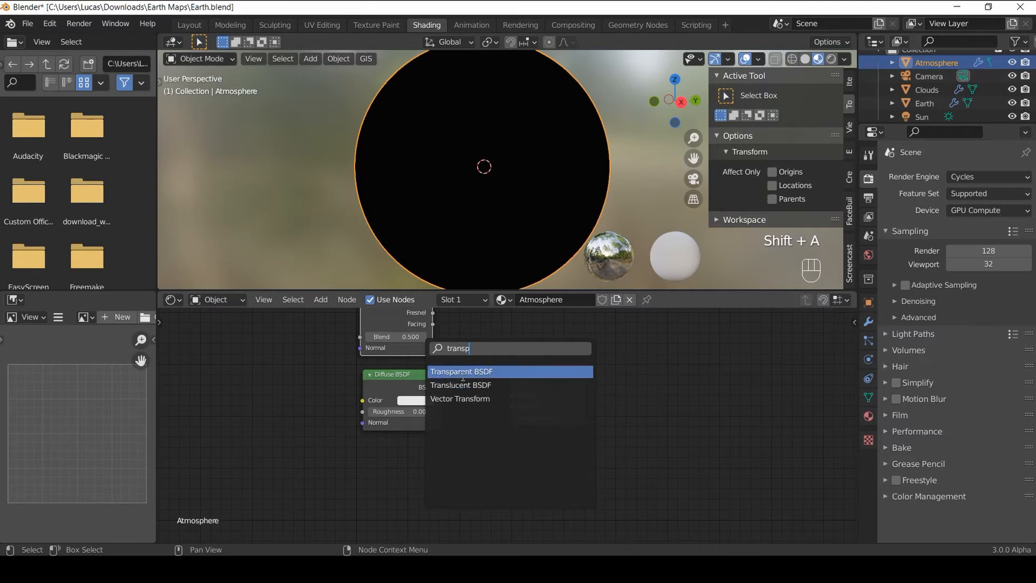
pyautogui.press('Return')
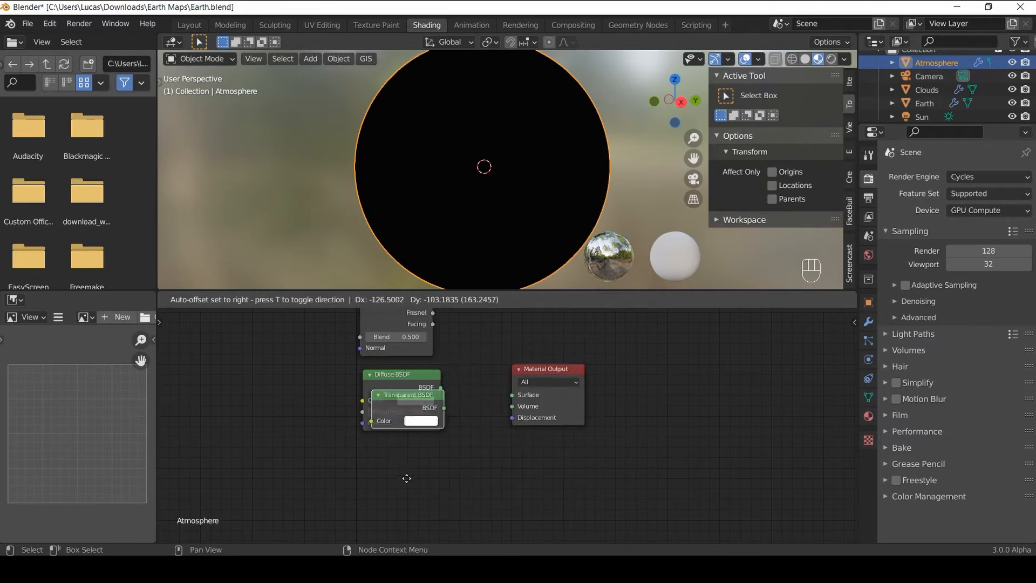
pyautogui.click(396, 482)
# Step: Add a Mix Shader node to the Atmosphere material between the Diffuse BSDF and the Material Output
pyautogui.hotkey('shift', 'a')
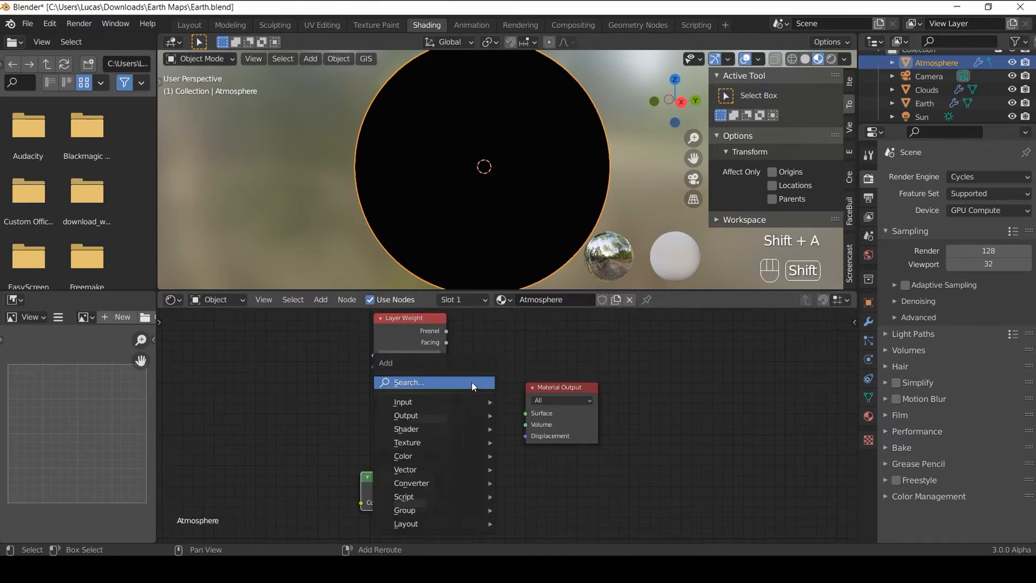
pyautogui.click(472, 382)
pyautogui.write('mix')
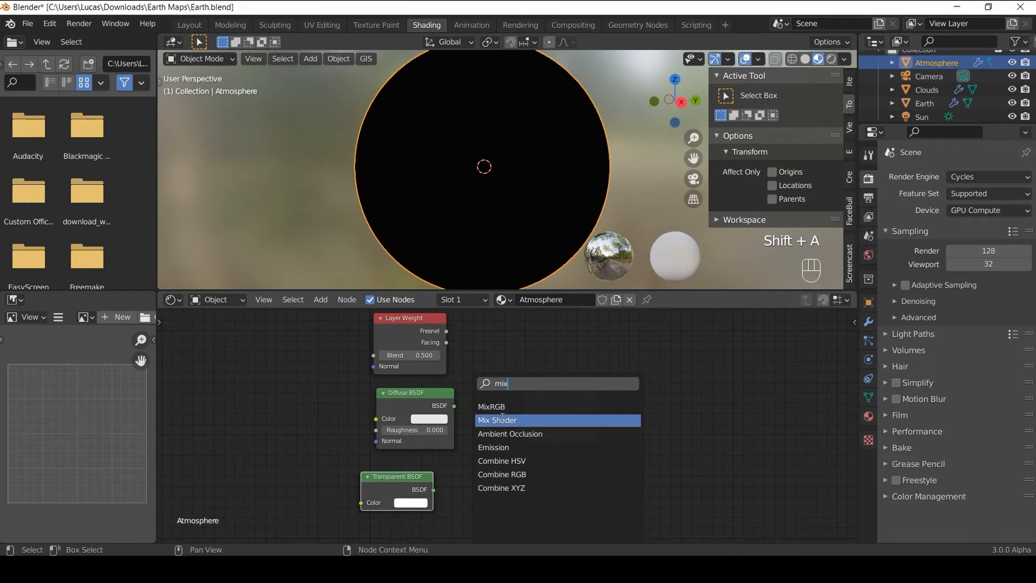
pyautogui.click(498, 420)
pyautogui.click(503, 413)
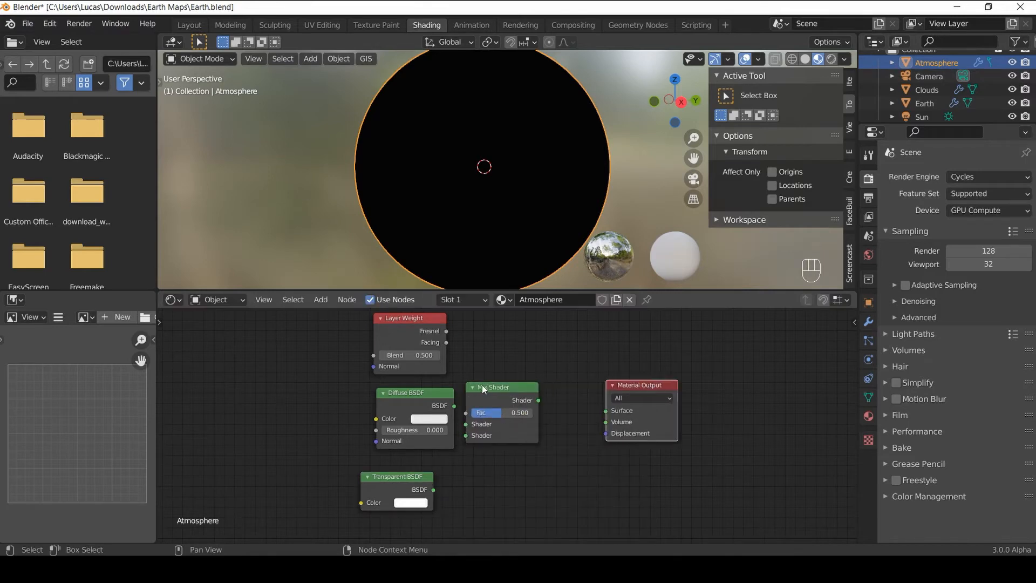
# Step: Connect Transparent BSDF to the Mix Shader's first shader input, Diffuse BSDF to its second and Layer Weight's Fresnel to Fac
pyautogui.moveTo(455, 406); pyautogui.dragTo(497, 430)
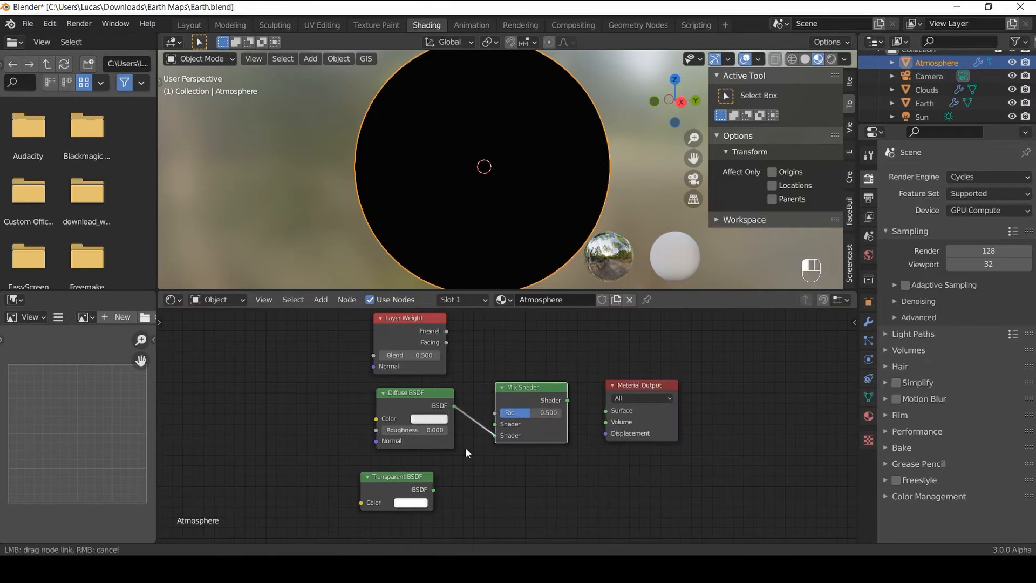
pyautogui.moveTo(434, 489); pyautogui.dragTo(500, 433)
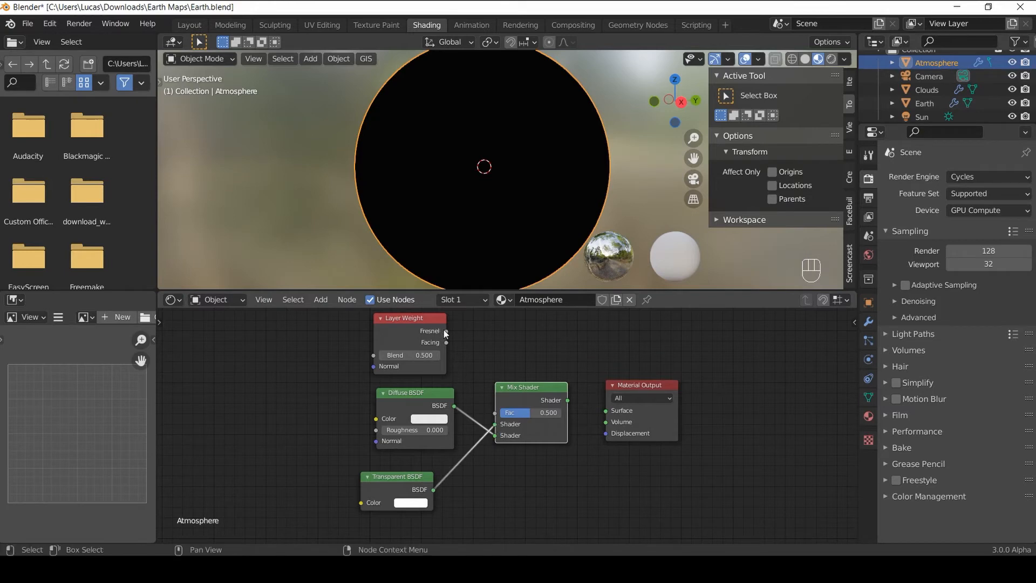
pyautogui.moveTo(446, 331); pyautogui.dragTo(494, 413)
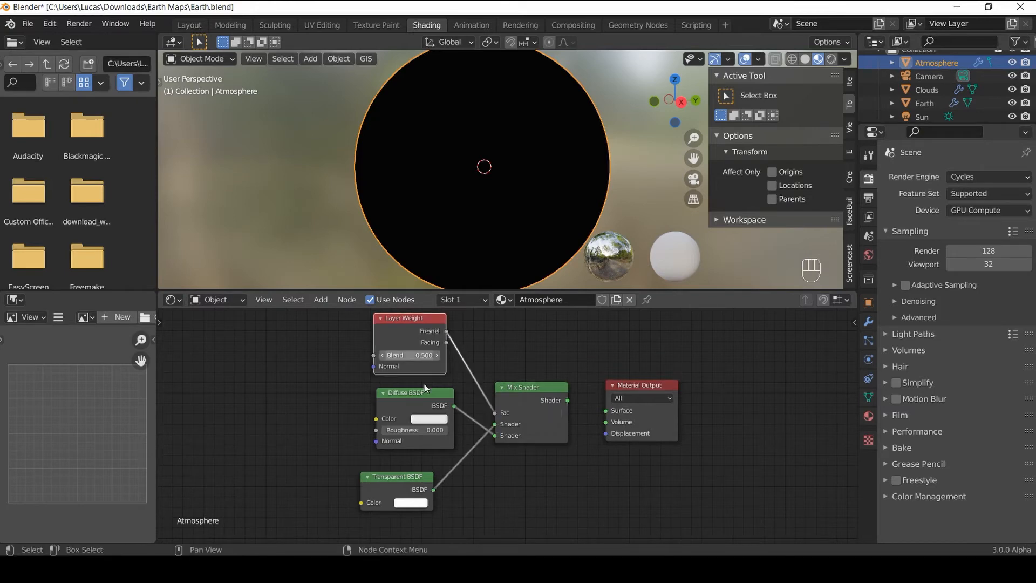
# Step: Set the Atmosphere's Diffuse BSDF color to a saturated green
pyautogui.click(429, 418)
pyautogui.moveTo(452, 319)
pyautogui.mouseDown()
pyautogui.moveTo(474, 325)
pyautogui.moveTo(474, 294)
pyautogui.moveTo(454, 284)
pyautogui.moveTo(428, 290)
pyautogui.mouseUp()
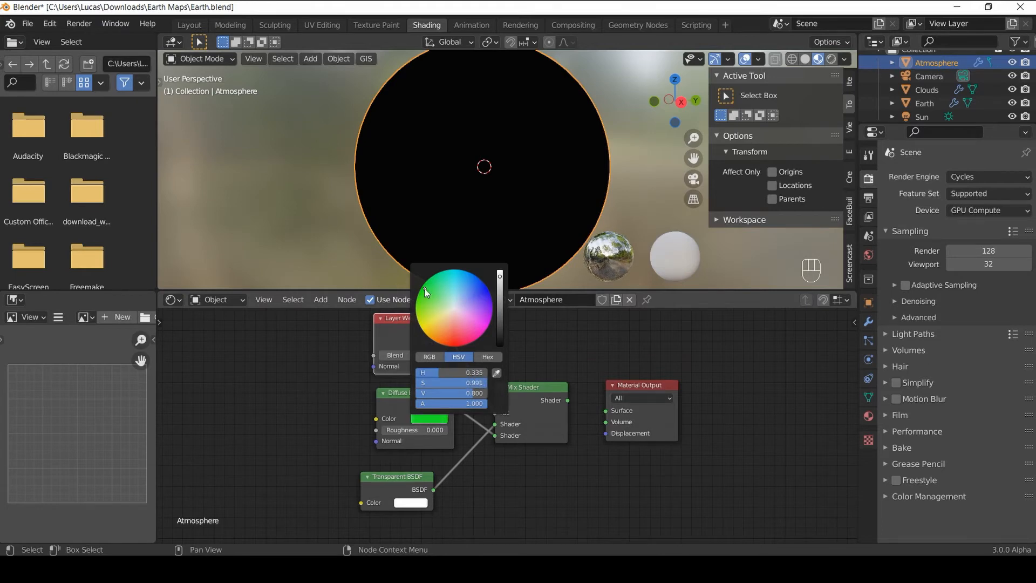
# Step: Connect Layer Weight's Facing output to the Mix Shader's Fac and the Mix Shader to the Material Output's Surface
pyautogui.moveTo(447, 342); pyautogui.dragTo(494, 413)
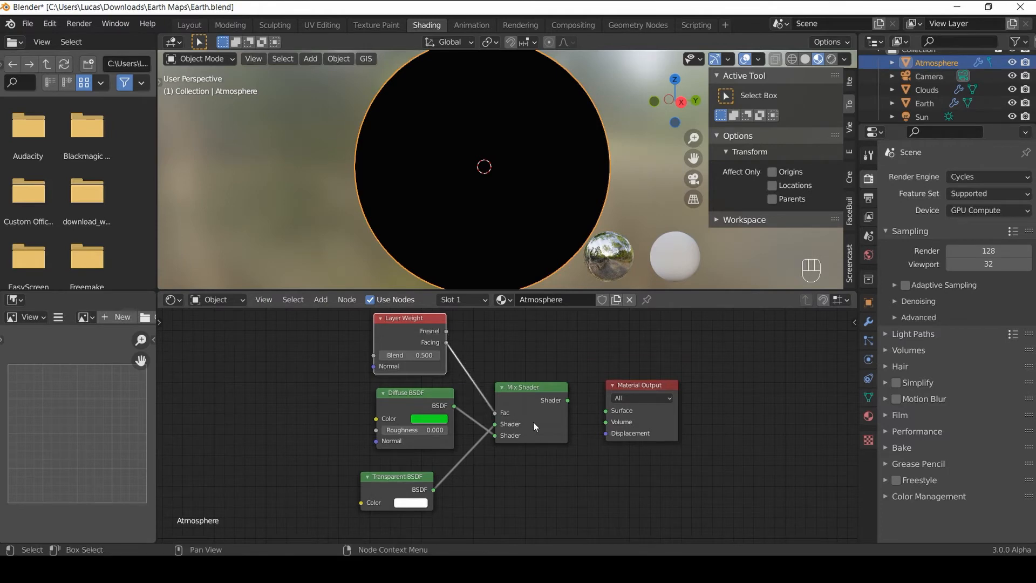
pyautogui.moveTo(569, 400); pyautogui.dragTo(607, 413)
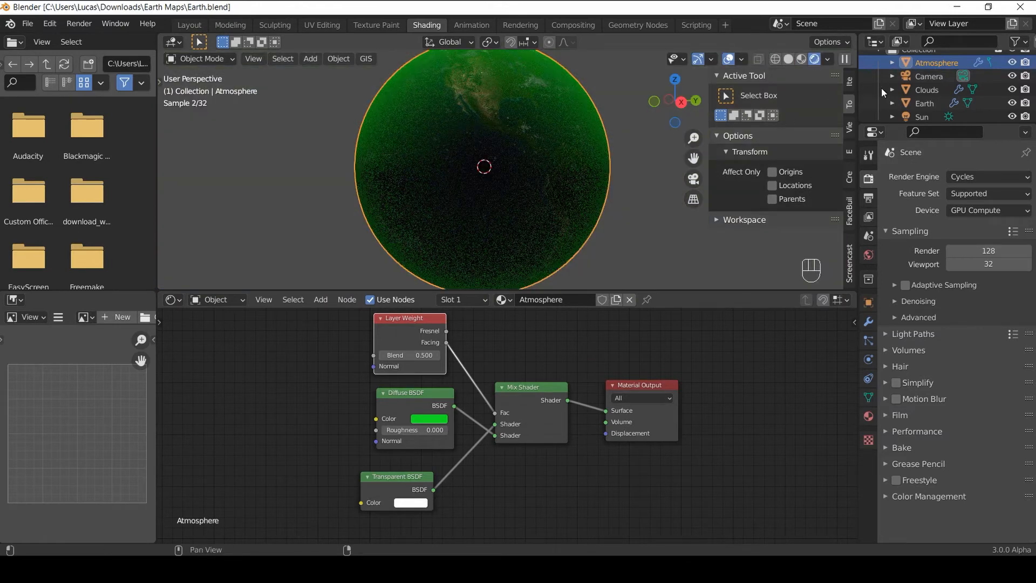
# Step: Select the Sun light and set its strength to 5
pyautogui.click(926, 113)
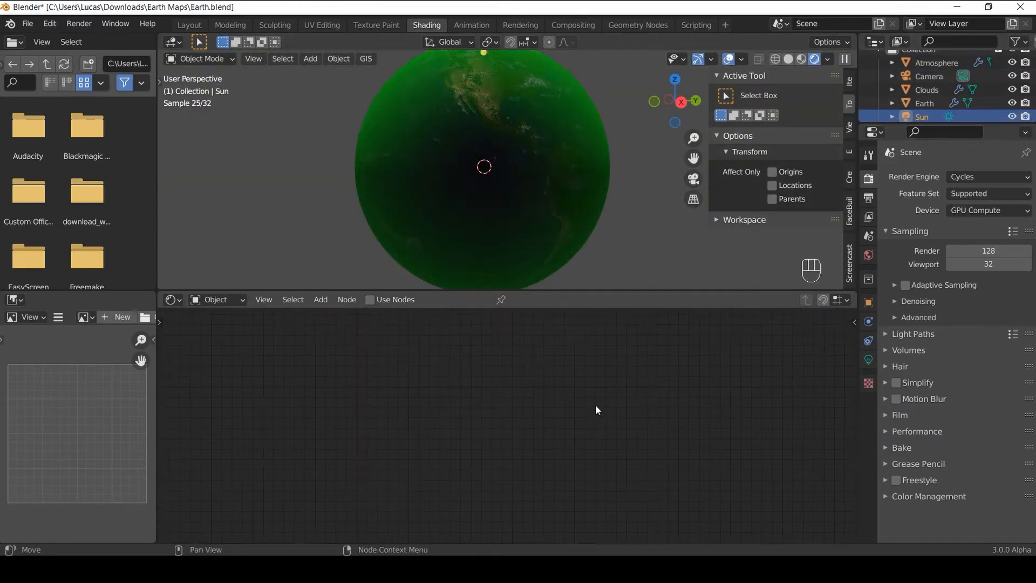
pyautogui.click(868, 359)
pyautogui.click(976, 265)
pyautogui.write('5')
pyautogui.press('Return')
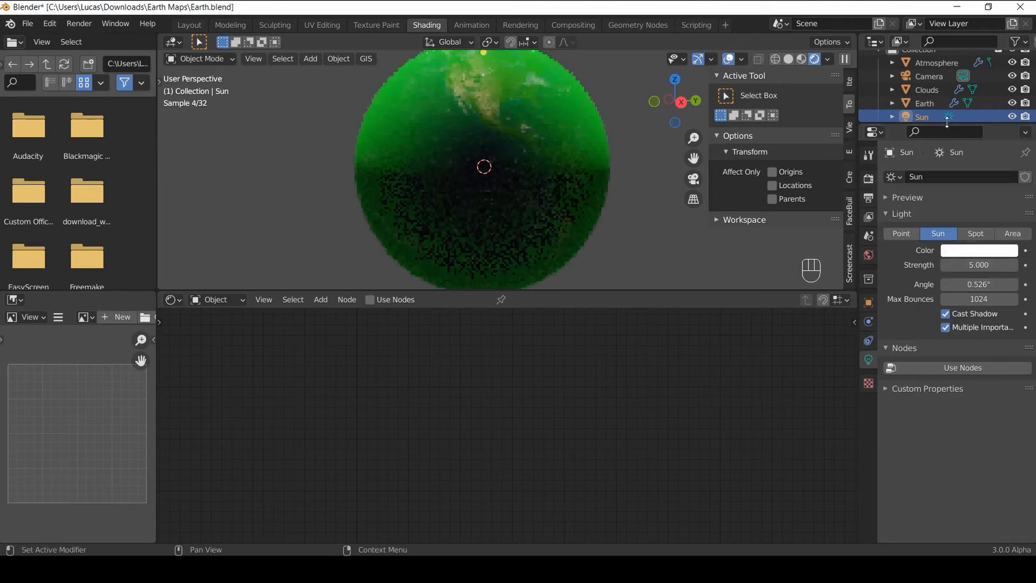
# Step: Darken the World background color to black and save the file
pyautogui.click(975, 261)
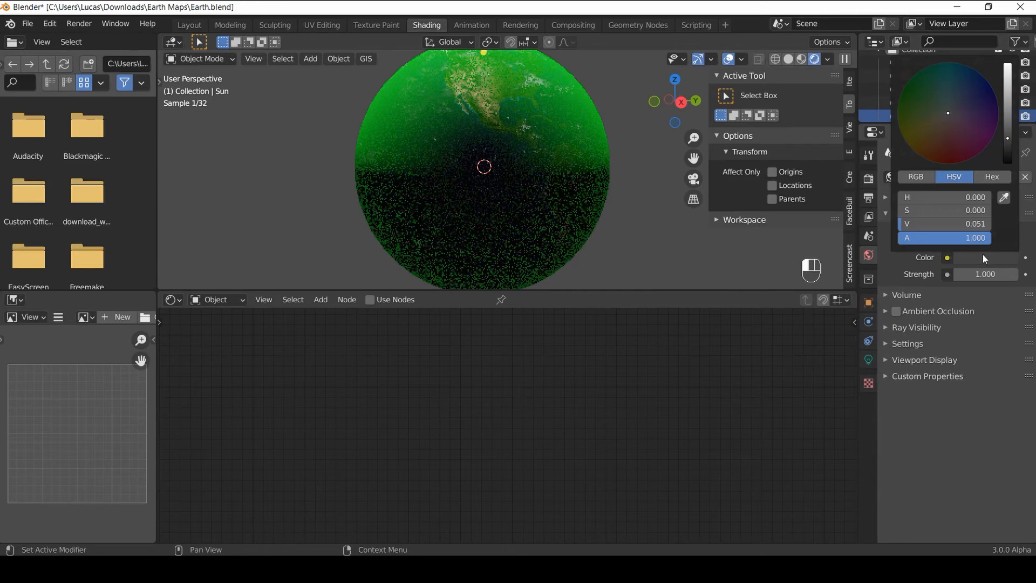
pyautogui.moveTo(1007, 138); pyautogui.dragTo(1008, 163)
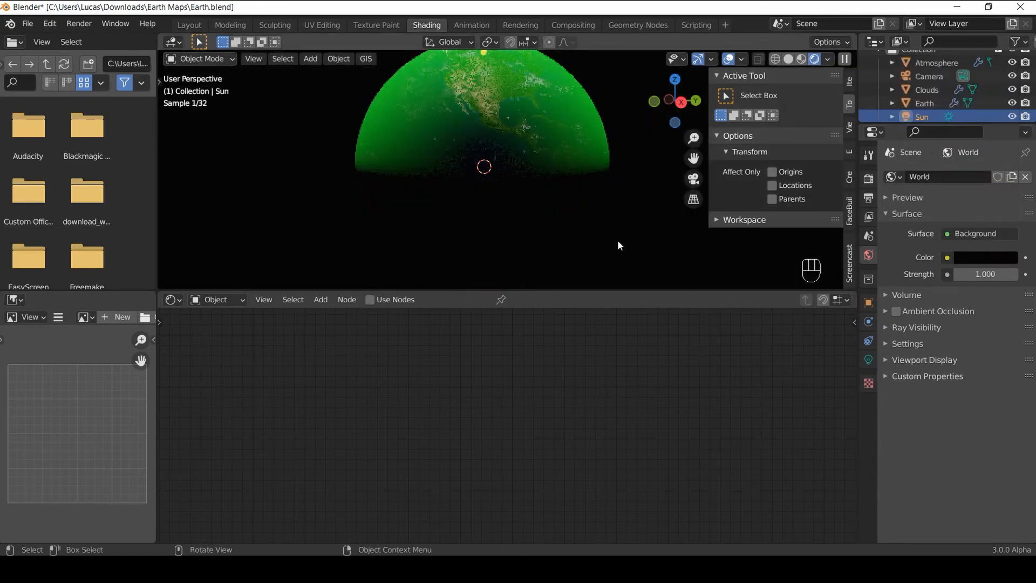
pyautogui.scroll(-2, 617, 240)
pyautogui.keyDown('shift'); pyautogui.scroll(3, 615, 242); pyautogui.keyUp('shift')
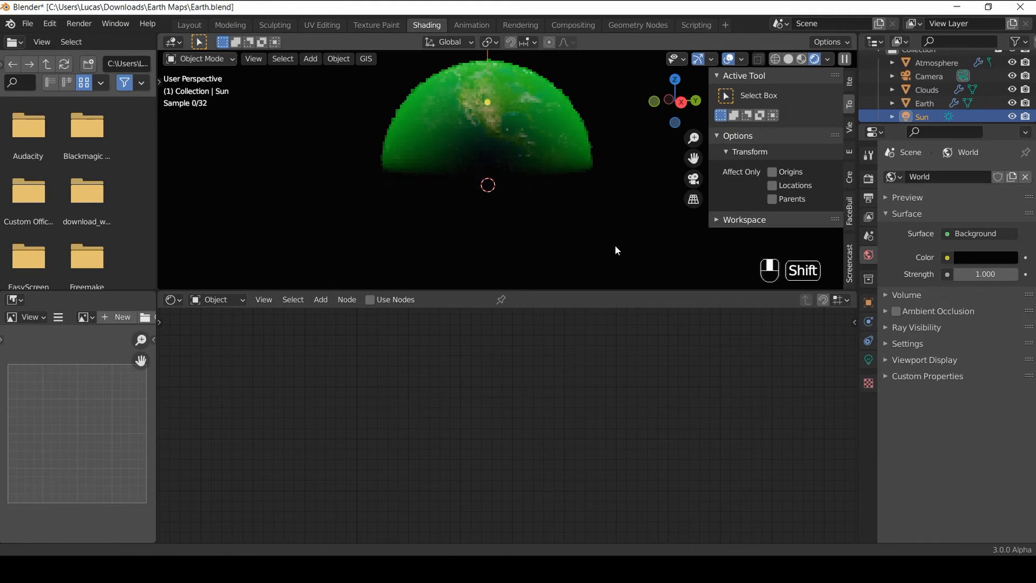
pyautogui.hotkey('ctrl', 's')
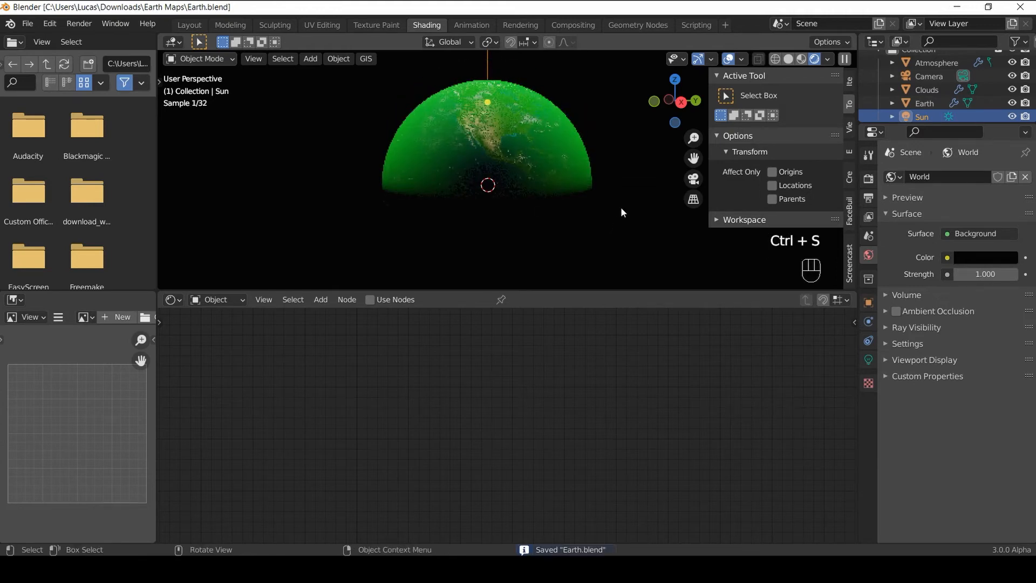
# Step: Select the Atmosphere sphere and change its Diffuse BSDF color to blue
pyautogui.click(620, 206)
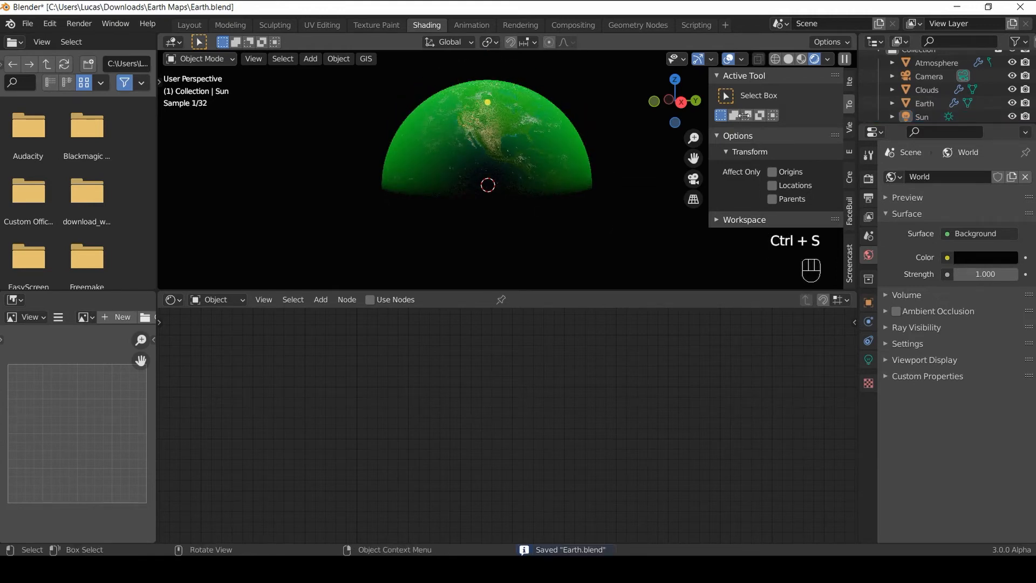
pyautogui.click(935, 65)
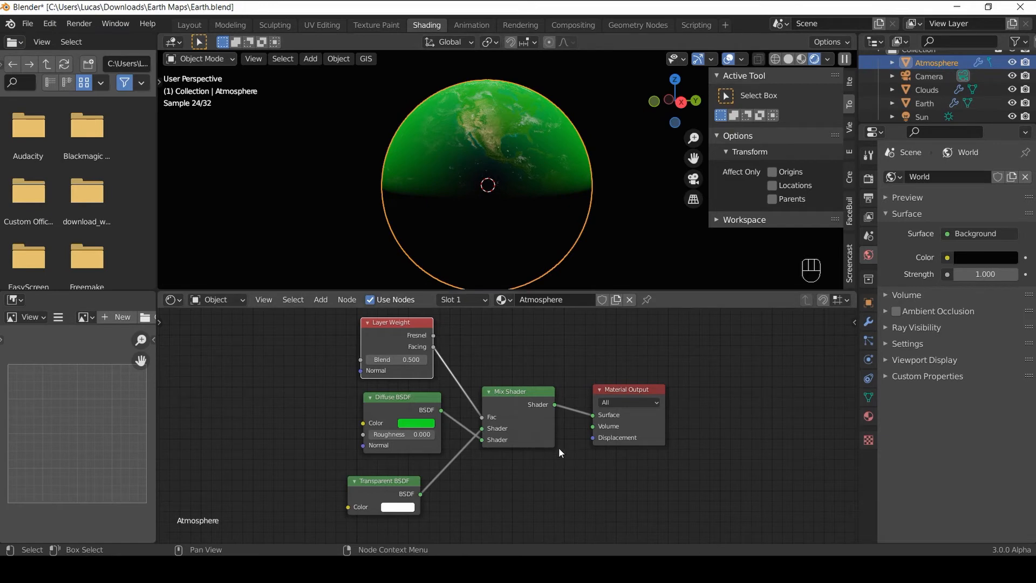
pyautogui.moveTo(411, 424); pyautogui.dragTo(435, 436, button='middle')
pyautogui.click(435, 435)
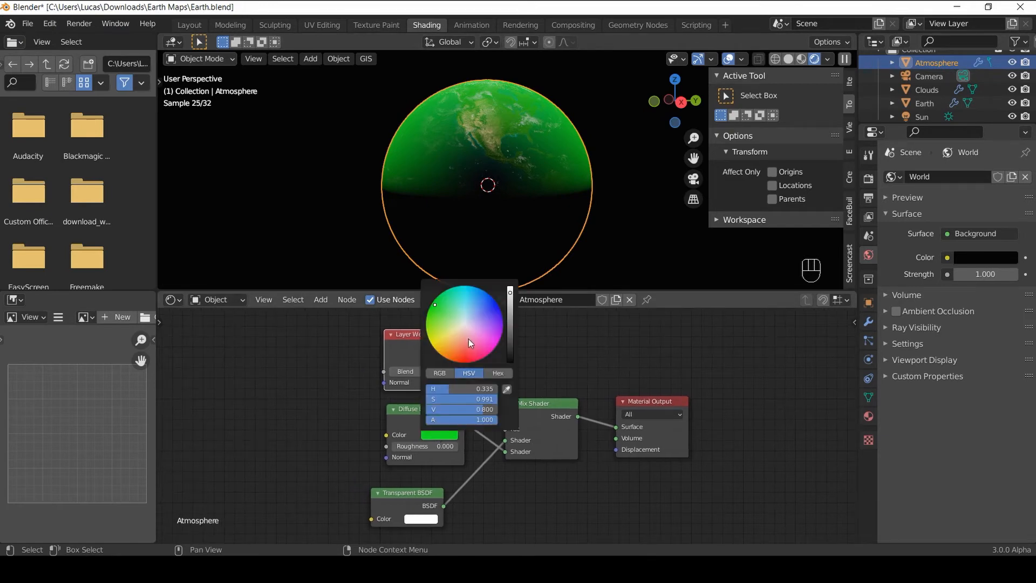
pyautogui.moveTo(435, 305); pyautogui.dragTo(480, 304)
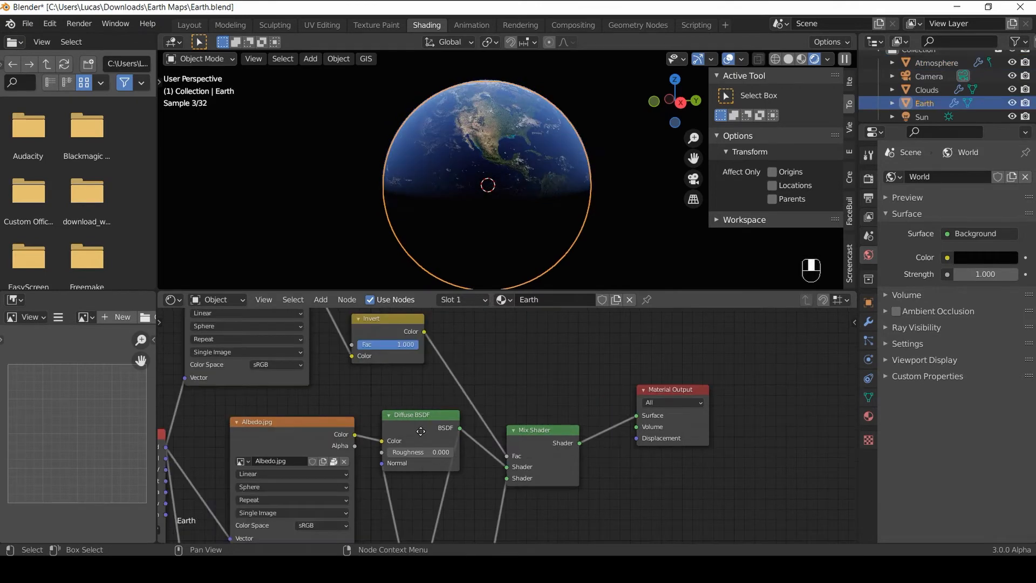
# Step: In the Earth material, move the Material Output aside and insert a second Mix Shader between the existing one and the output
pyautogui.moveTo(625, 399); pyautogui.dragTo(576, 405, button='middle')
pyautogui.scroll(-1, 576, 406)
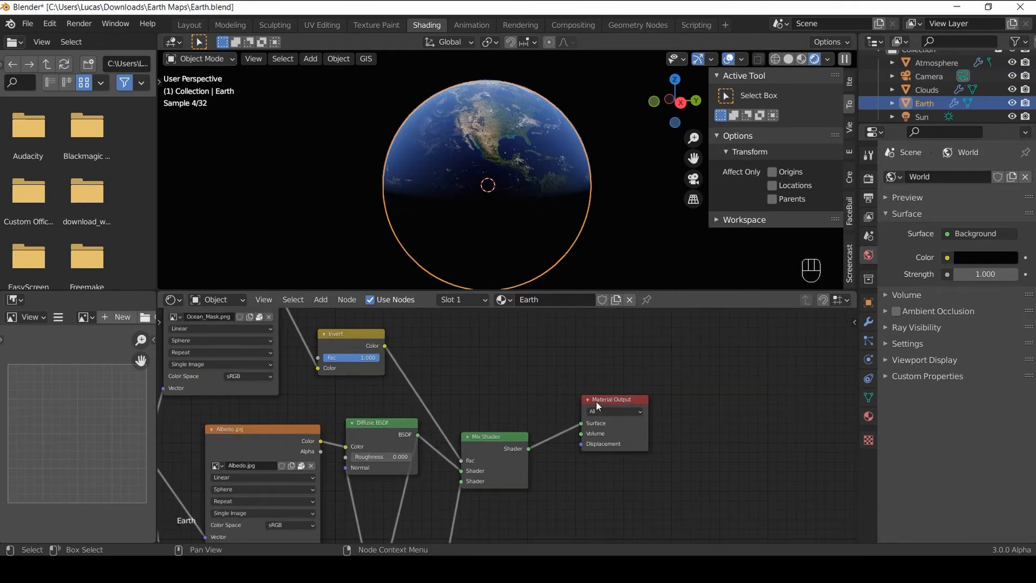
pyautogui.moveTo(675, 412); pyautogui.dragTo(693, 414)
pyautogui.moveTo(576, 440); pyautogui.dragTo(494, 408, button='middle')
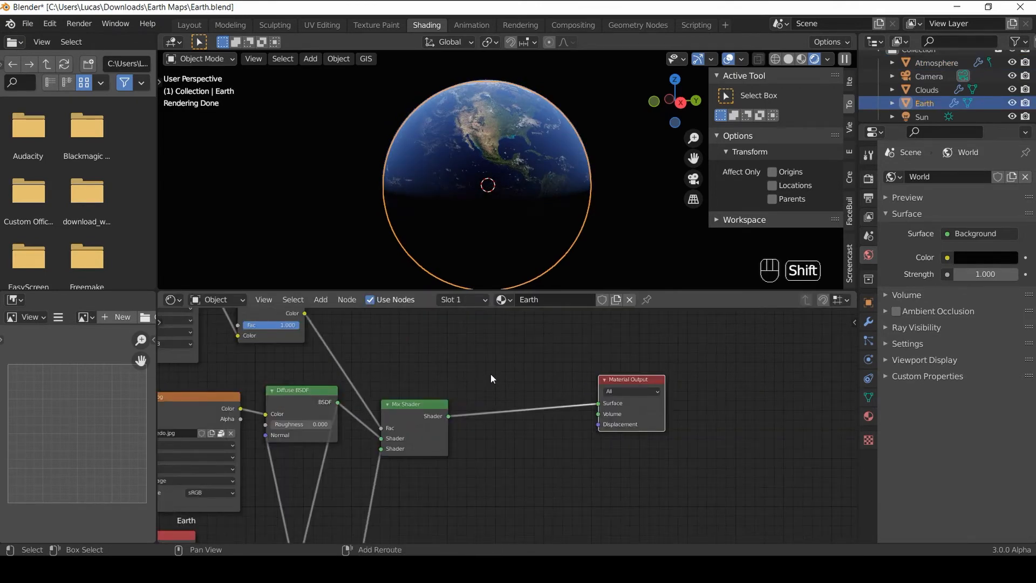
pyautogui.hotkey('shift', 'a')
pyautogui.write('mix')
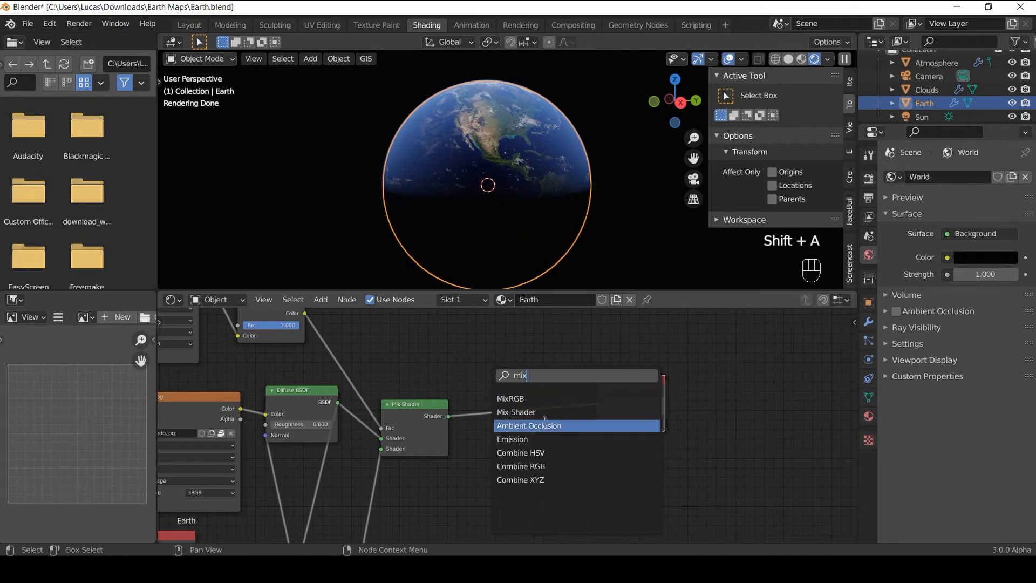
pyautogui.click(529, 416)
pyautogui.click(529, 417)
pyautogui.moveTo(529, 381); pyautogui.dragTo(575, 392)
# Step: Add an Emission node and connect it to the second shader input of the new Mix Shader in the Earth material
pyautogui.hotkey('shift', 'a')
pyautogui.write('emis')
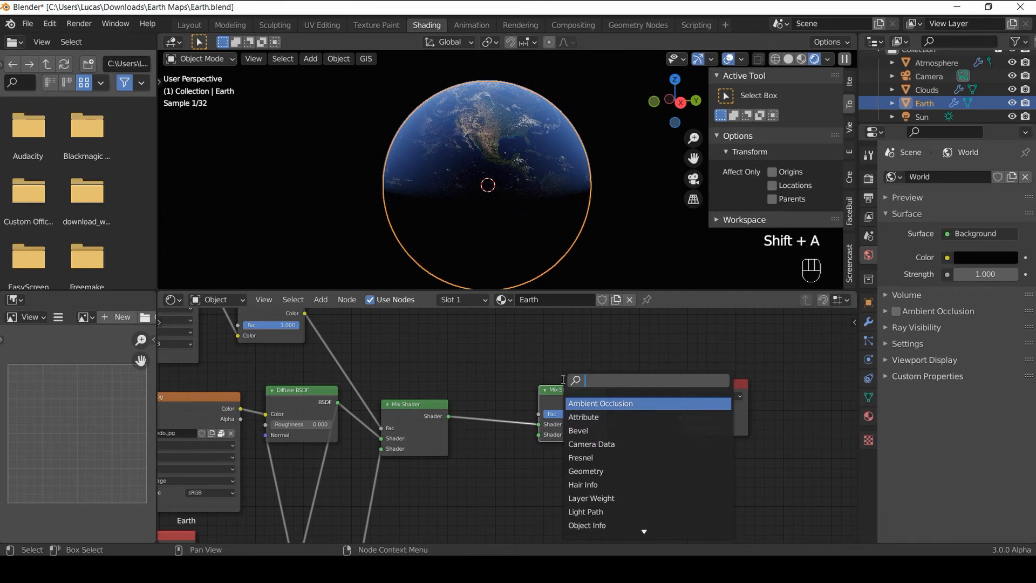
pyautogui.write('s')
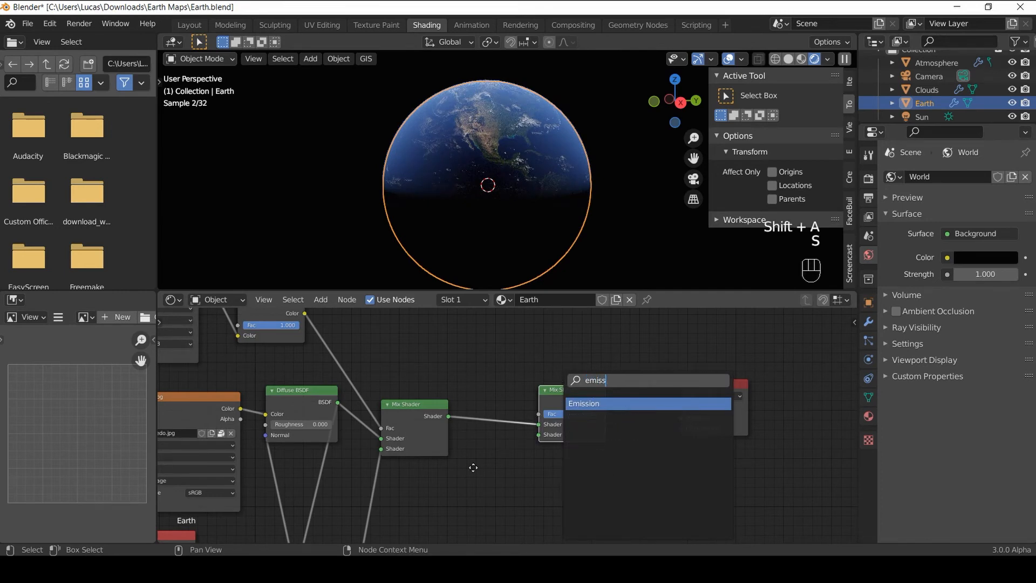
pyautogui.press('Return')
pyautogui.click(481, 490)
pyautogui.moveTo(487, 488); pyautogui.dragTo(536, 432)
pyautogui.moveTo(547, 469); pyautogui.dragTo(527, 451, button='middle')
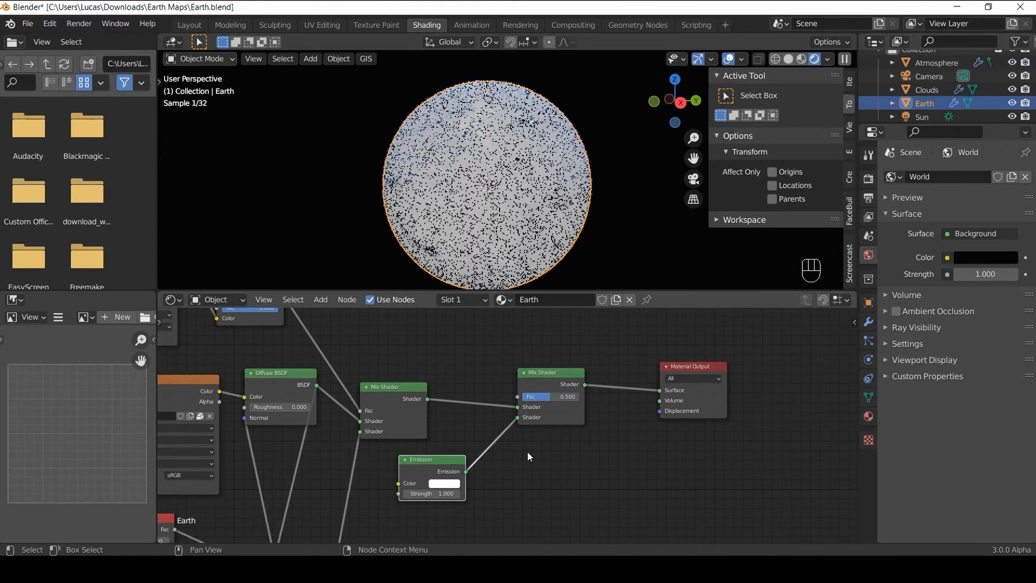
# Step: Move the Emission node lower and add a Normal node above it in the Earth material
pyautogui.moveTo(558, 414); pyautogui.dragTo(520, 387, button='middle')
pyautogui.moveTo(394, 433); pyautogui.dragTo(414, 478)
pyautogui.hotkey('shift', 'a')
pyautogui.click(429, 398)
pyautogui.write('normal')
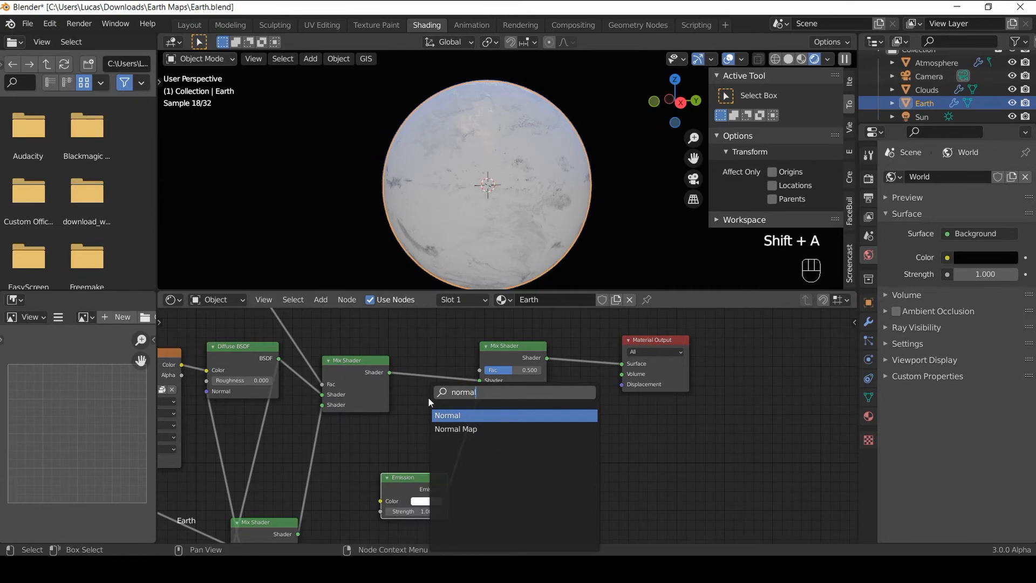
pyautogui.press('Return')
pyautogui.click(505, 381)
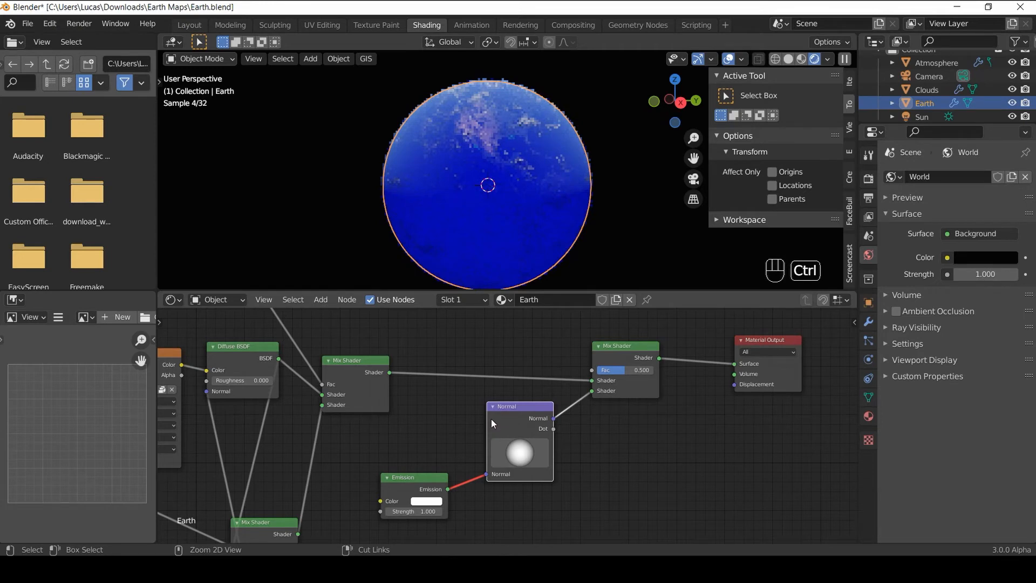
# Step: Undo the Normal node's automatic insertion into the Emission link and place the node unlinked above the Emission node
pyautogui.hotkey('ctrl', 'z')
pyautogui.moveTo(469, 409); pyautogui.dragTo(386, 484)
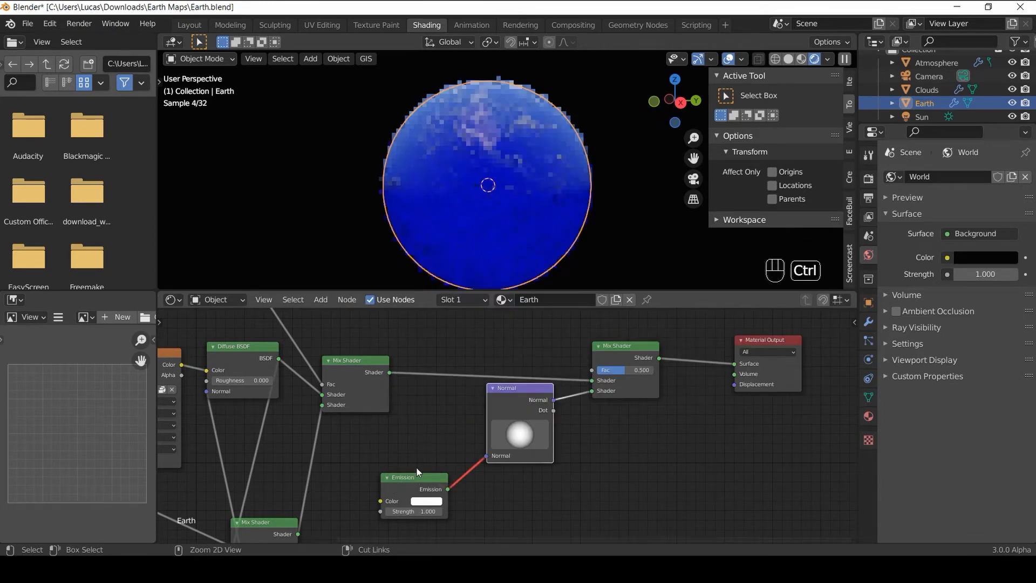
pyautogui.hotkey('ctrl', 'z')
pyautogui.moveTo(456, 404); pyautogui.dragTo(425, 408)
# Step: Add a Texture Coordinate node and connect its Normal output to the Normal node's input
pyautogui.moveTo(420, 412); pyautogui.dragTo(466, 374, button='middle')
pyautogui.hotkey('shift', 'a')
pyautogui.write('coo')
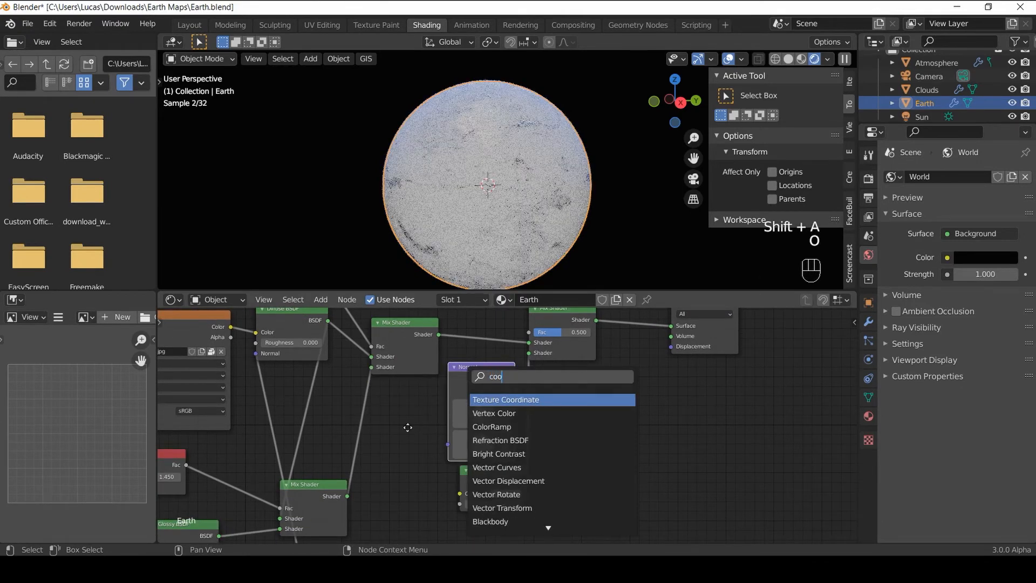
pyautogui.press('Return')
pyautogui.click(426, 415)
pyautogui.moveTo(427, 415); pyautogui.dragTo(452, 440)
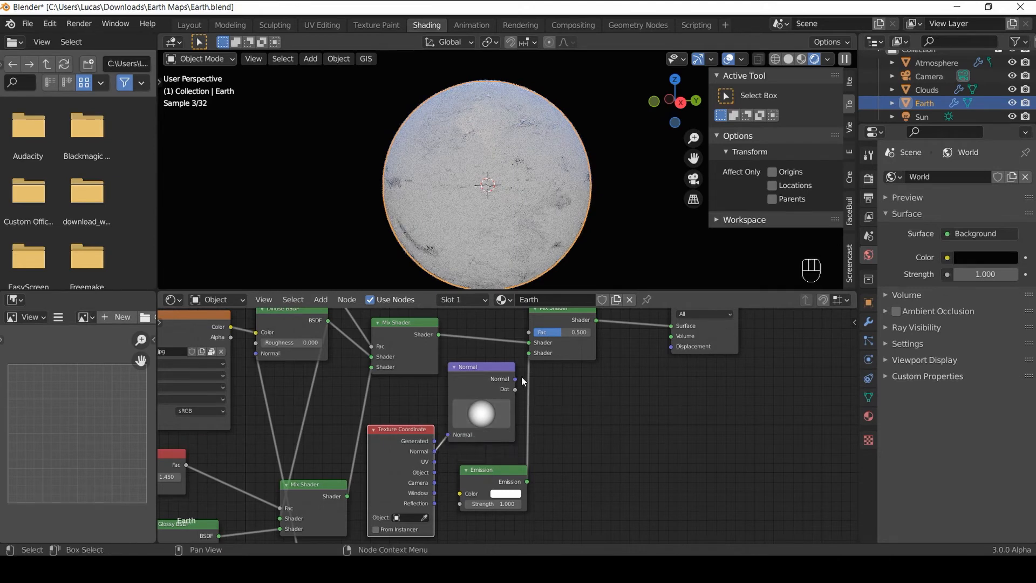
# Step: Link the Normal node's Normal output to the new Mix Shader's Fac, replacing that link with its Dot output
pyautogui.moveTo(522, 377); pyautogui.dragTo(491, 389, button='middle')
pyautogui.moveTo(484, 391); pyautogui.dragTo(495, 346)
pyautogui.moveTo(547, 391); pyautogui.dragTo(547, 392)
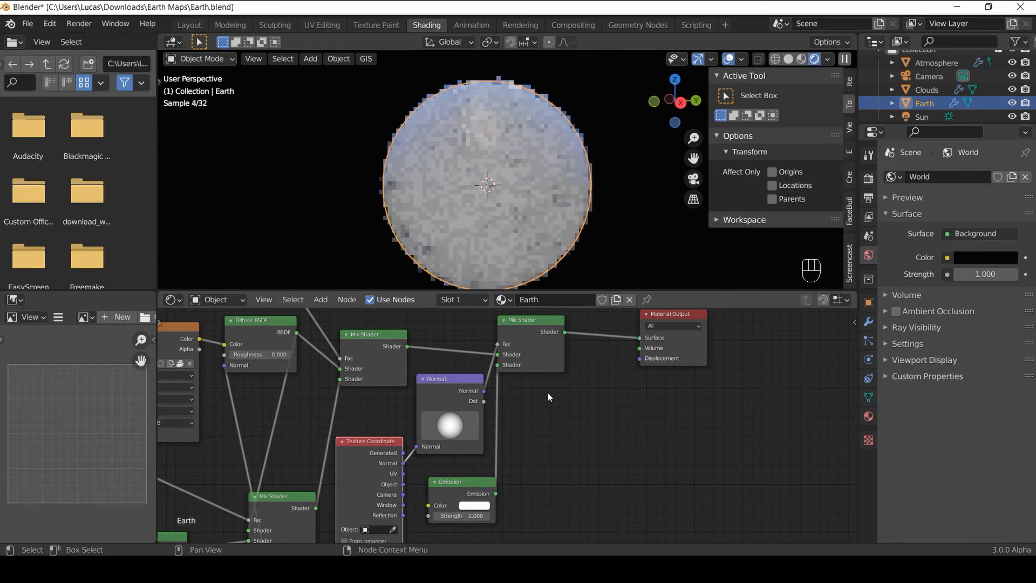
pyautogui.moveTo(547, 392); pyautogui.dragTo(536, 392, button='middle')
pyautogui.moveTo(473, 401); pyautogui.dragTo(486, 343)
# Step: Try rotating the Normal node's sphere to aim the emission at the Earth's unlit lower side
pyautogui.moveTo(493, 423); pyautogui.dragTo(499, 400, button='middle')
pyautogui.scroll(2, 459, 409)
pyautogui.moveTo(454, 415); pyautogui.dragTo(457, 517)
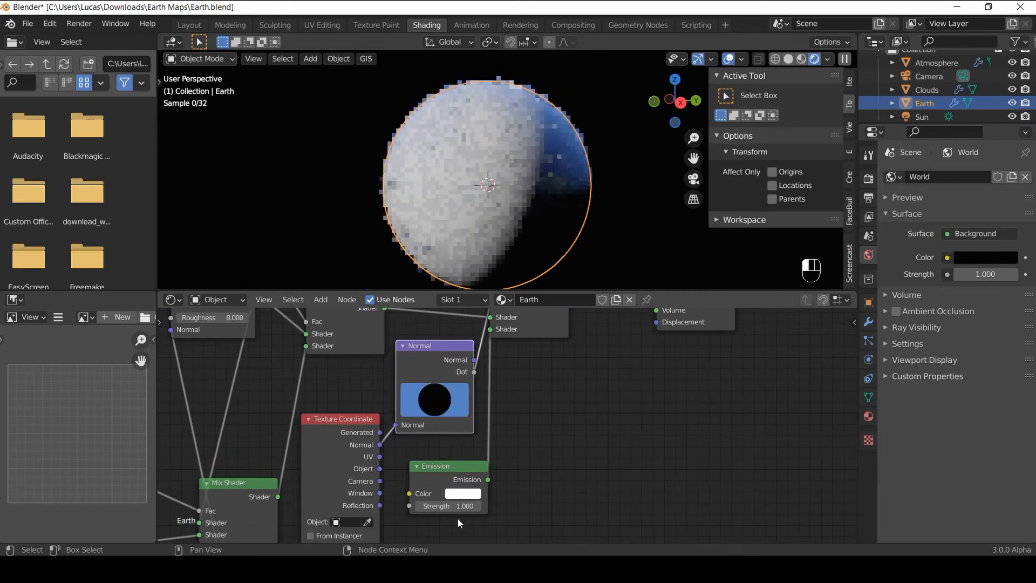
pyautogui.moveTo(441, 409); pyautogui.dragTo(436, 429)
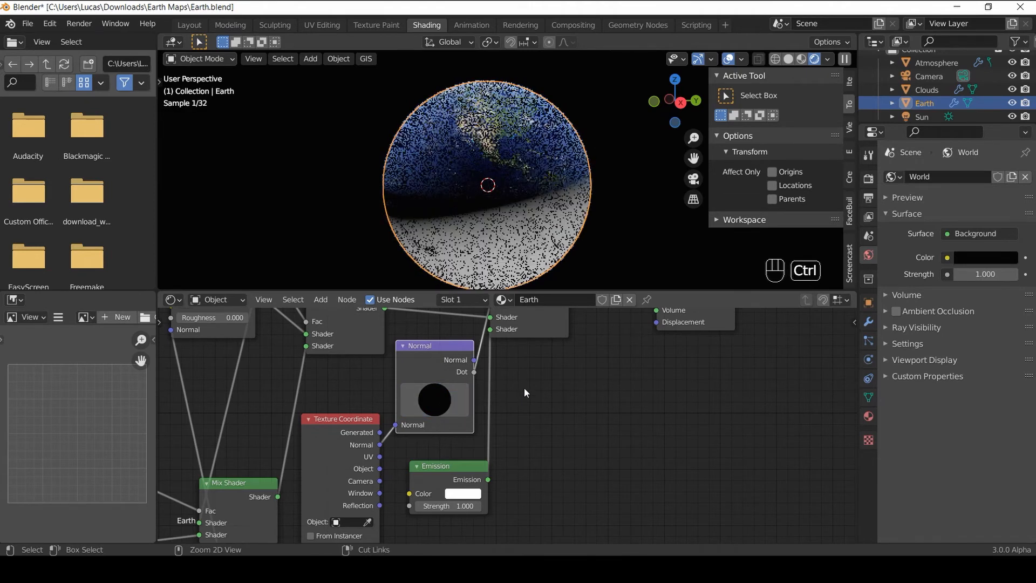
# Step: Undo the last direction changes made to the Normal node's sphere
pyautogui.hotkey('ctrl', 'z')
pyautogui.hotkey('ctrl', 'z')
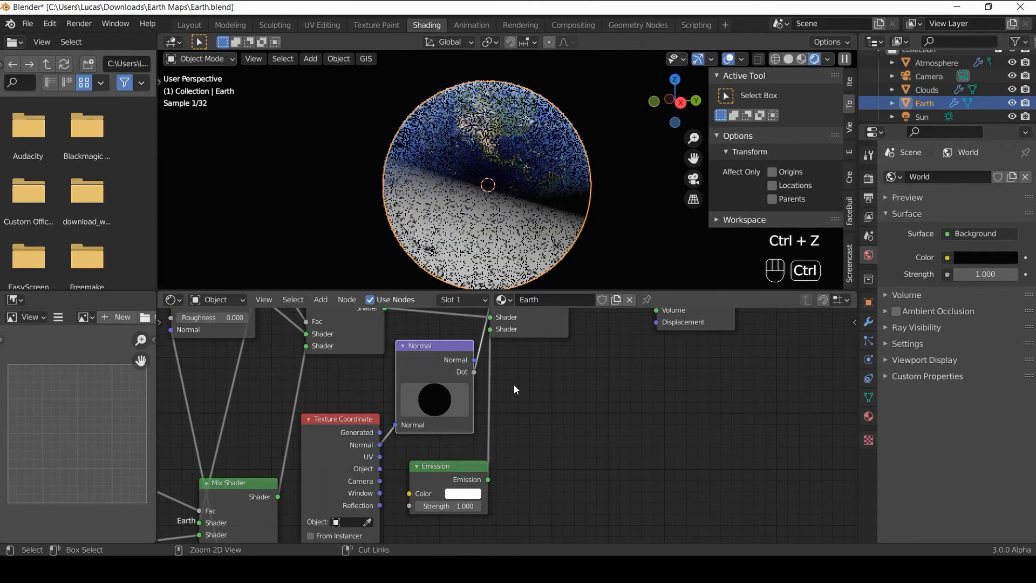
pyautogui.hotkey('ctrl', 'z')
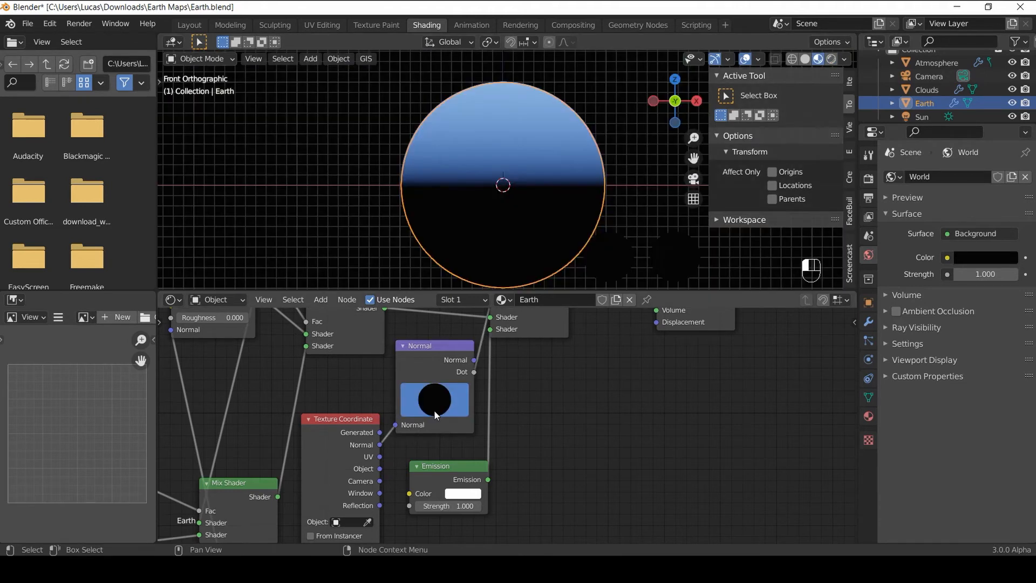
# Step: Rotate the Normal node's sphere to redirect the emission and reselect the Earth object to show its material nodes
pyautogui.moveTo(432, 421); pyautogui.dragTo(461, 366)
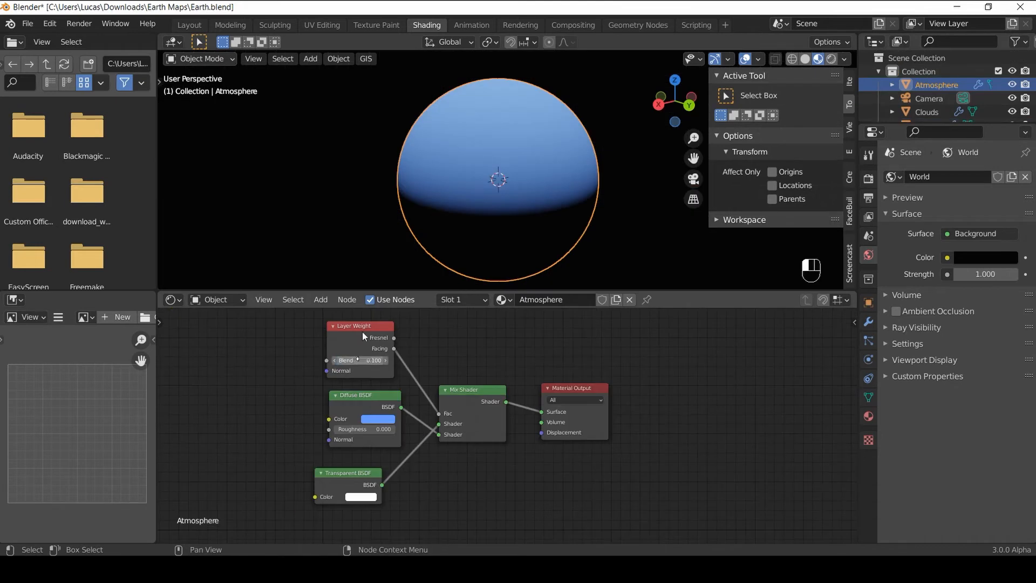
pyautogui.scroll(-2, 912, 91)
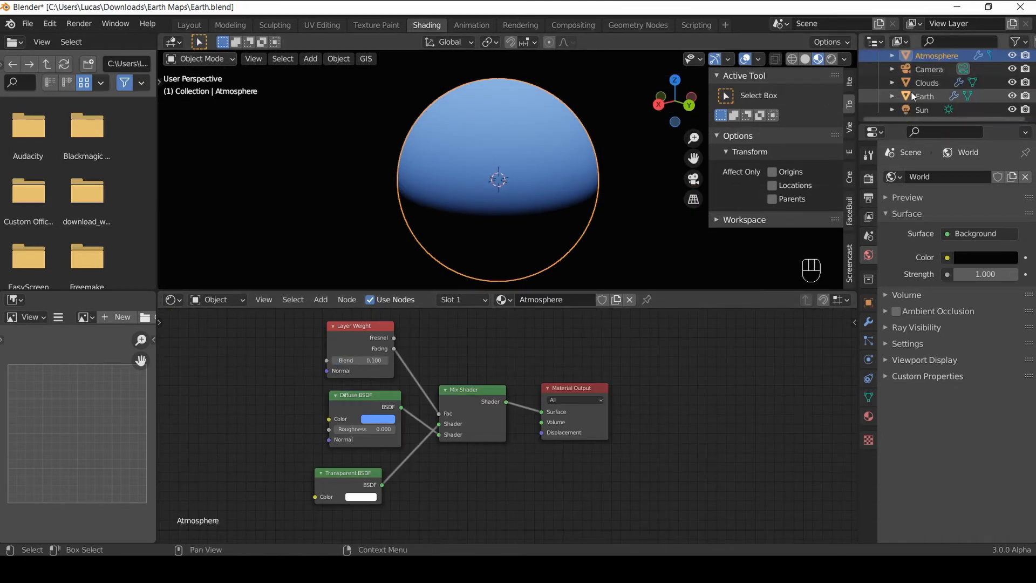
pyautogui.click(915, 95)
pyautogui.moveTo(610, 408); pyautogui.dragTo(452, 314, button='middle')
pyautogui.scroll(2, 505, 406)
pyautogui.moveTo(505, 406); pyautogui.dragTo(541, 397, button='middle')
pyautogui.scroll(-2, 539, 402)
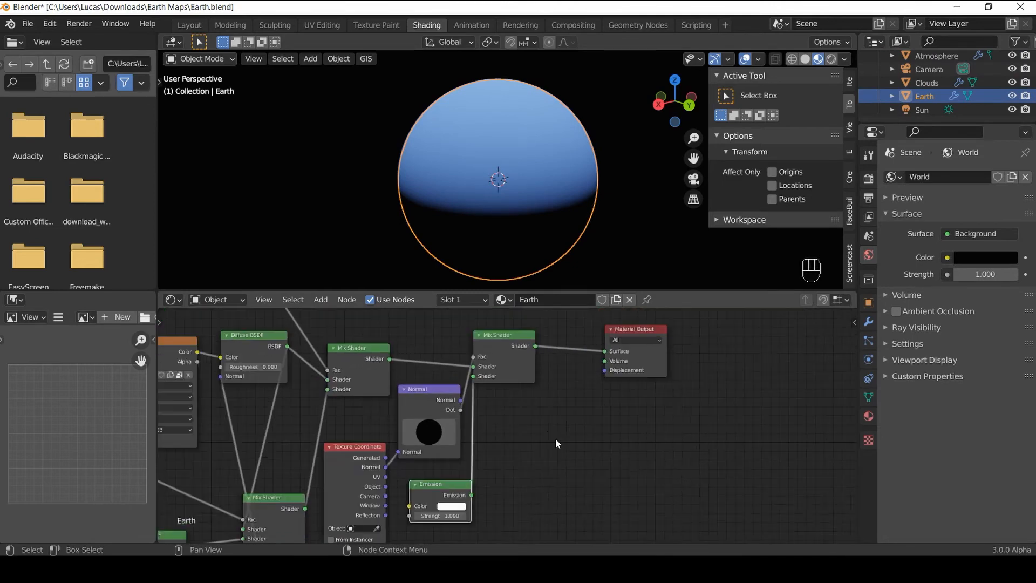
# Step: Add an Image Texture node with night_lights_modified.png and connect its Color output to the Emission node's Strength
pyautogui.moveTo(467, 475); pyautogui.dragTo(509, 390, button='middle')
pyautogui.hotkey('shift', 'a')
pyautogui.write('image')
pyautogui.click(536, 414)
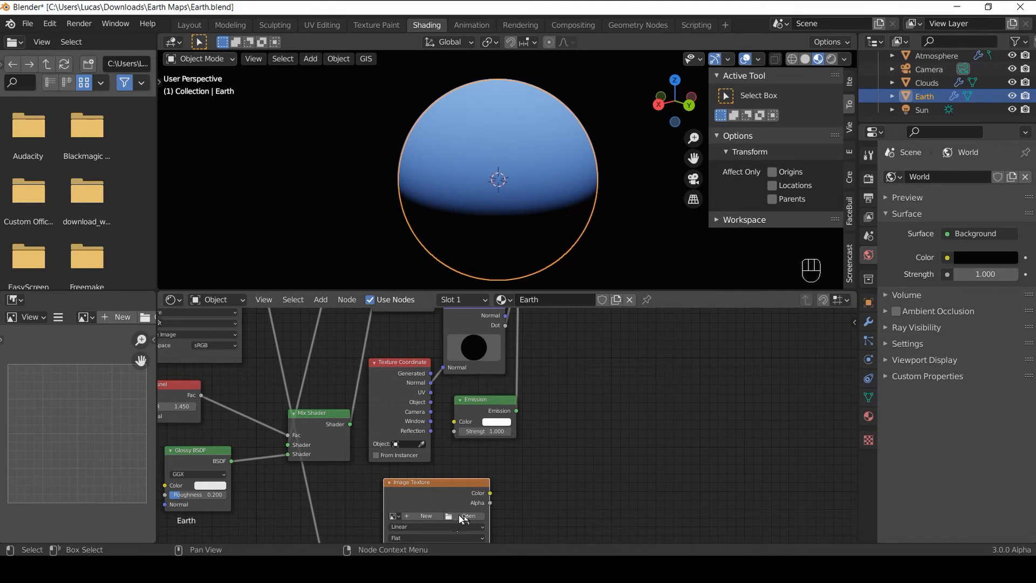
pyautogui.click(461, 517)
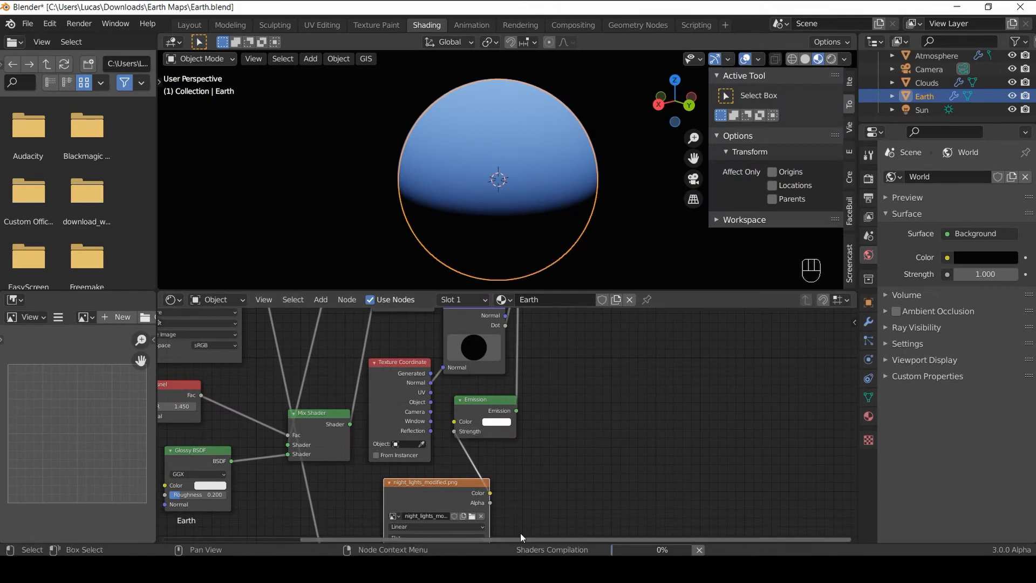
# Step: Connect the Generated texture coordinates to the night lights image's Vector input and set its projection to Sphere
pyautogui.moveTo(314, 344); pyautogui.dragTo(504, 533)
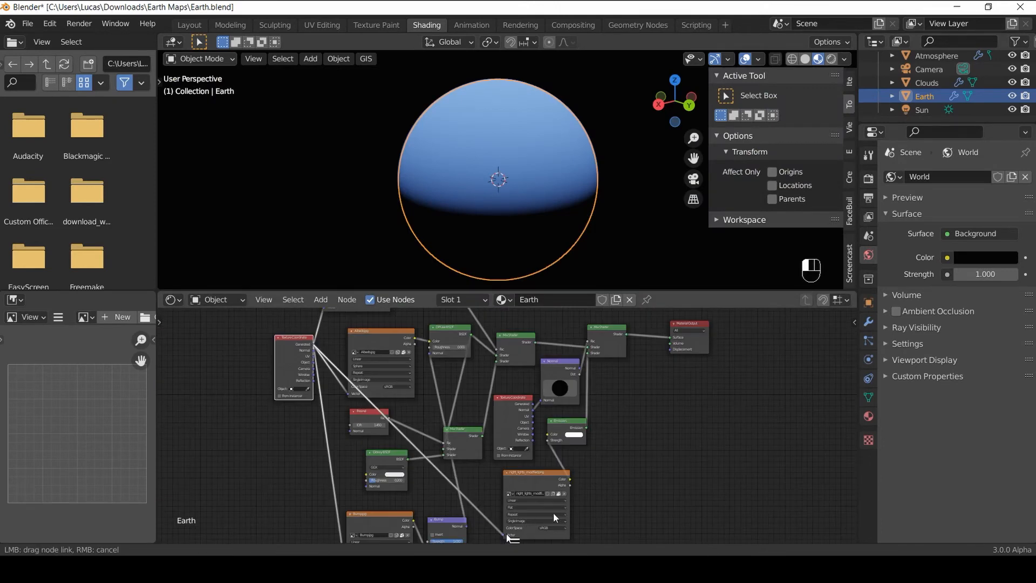
pyautogui.moveTo(553, 513); pyautogui.dragTo(496, 454, button='middle')
pyautogui.scroll(2, 474, 406)
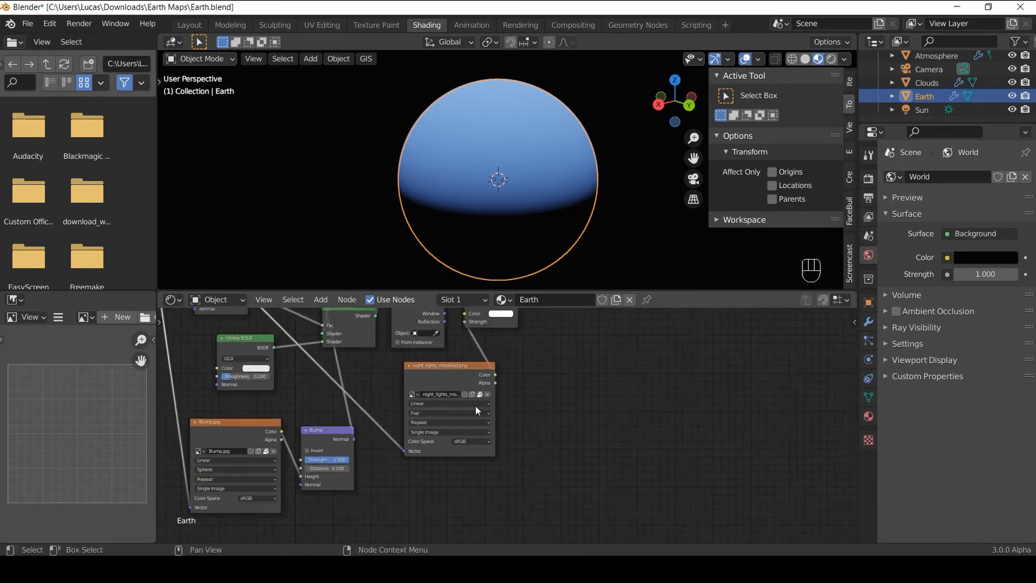
pyautogui.click(461, 410)
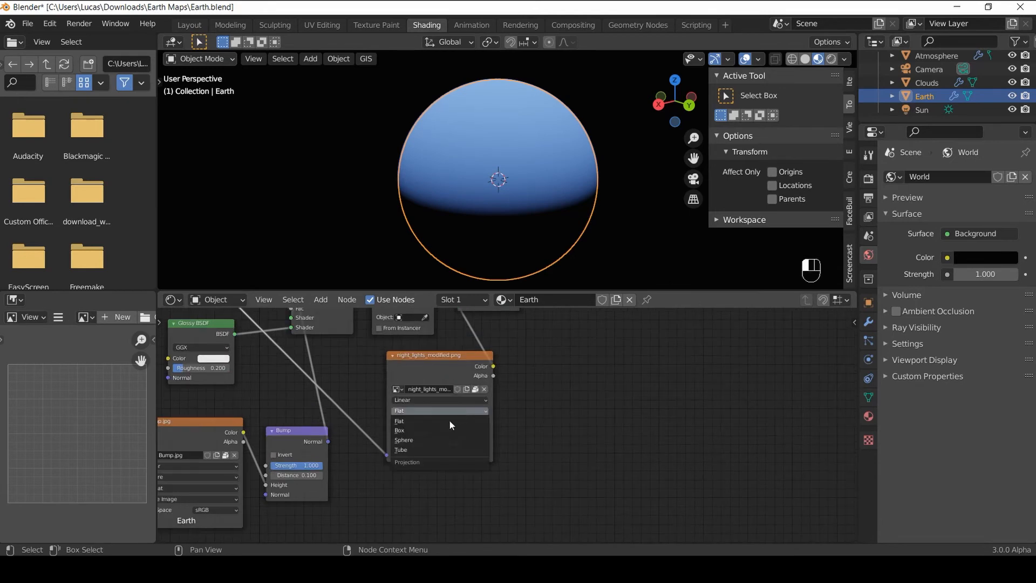
pyautogui.click(426, 439)
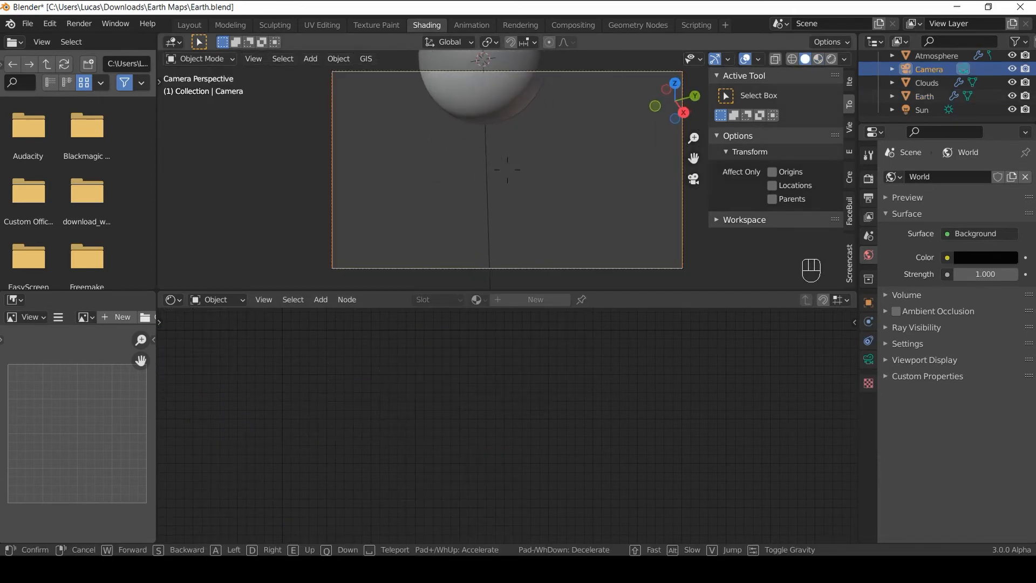
# Step: Reposition the camera to frame the Earth's upper half and rotate the Sun about 85° around the global X axis
pyautogui.press('w')
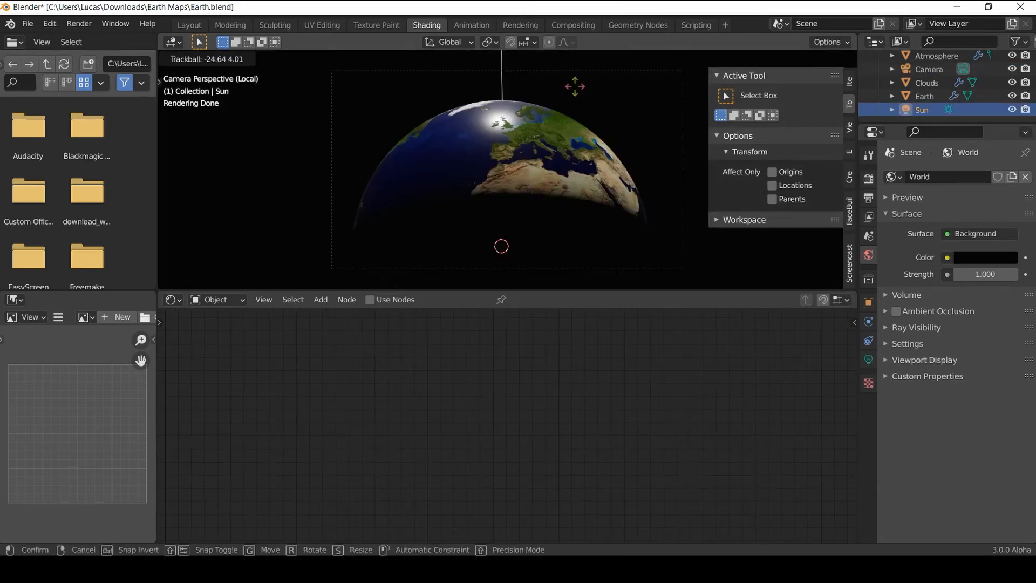
pyautogui.press('x')
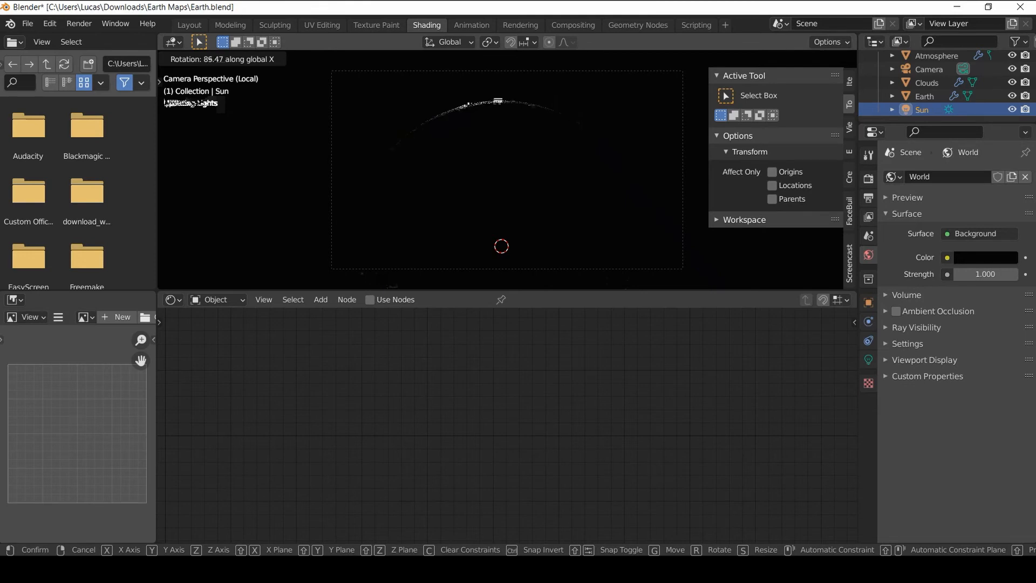
pyautogui.press('Return')
# Step: Switch the image editor area to a Timeline and keyframe the Sun's transform at frame 1
pyautogui.click(15, 299)
pyautogui.click(190, 351)
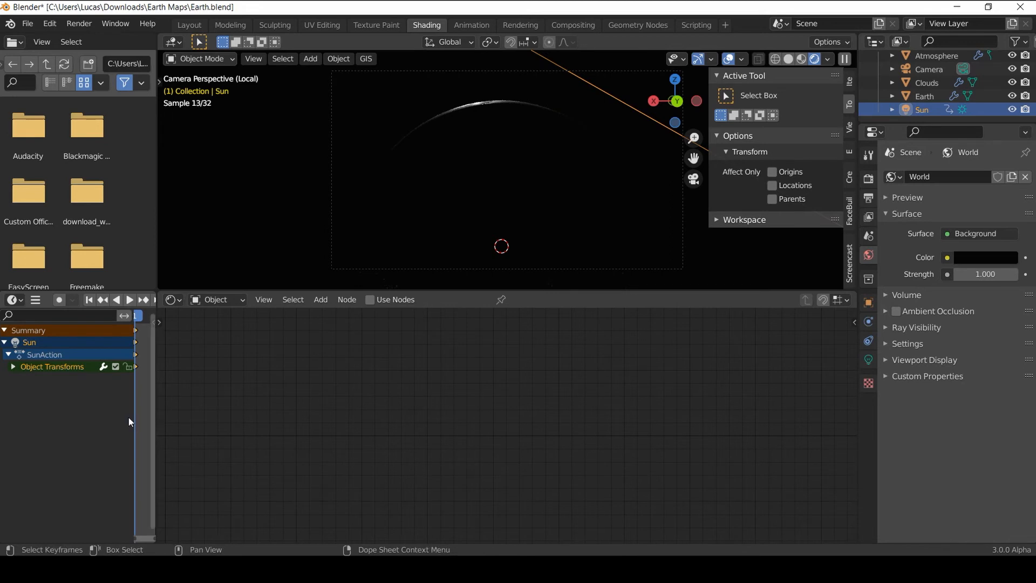
pyautogui.moveTo(133, 416); pyautogui.dragTo(18, 419)
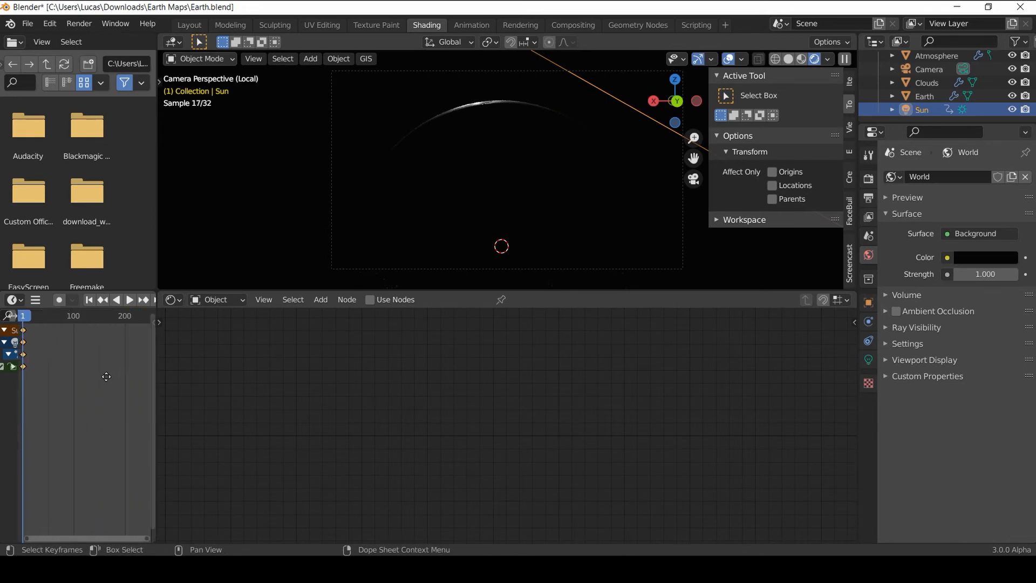
# Step: At frame 100, rotate the Sun around the X axis to light the Earth's upper half and keyframe its transform
pyautogui.moveTo(47, 316); pyautogui.dragTo(58, 316)
pyautogui.press('r')
pyautogui.press('x')
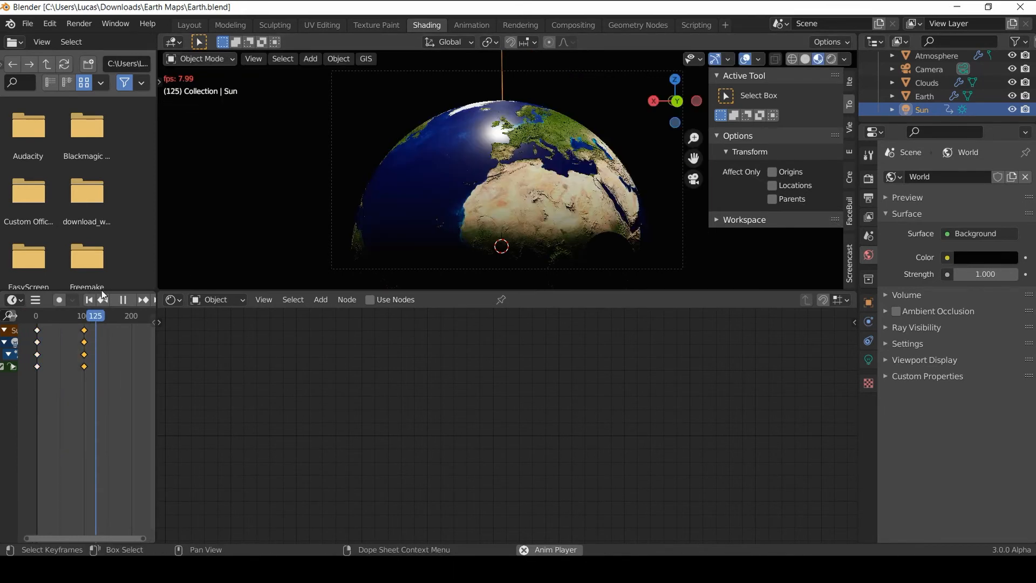
# Step: Set the animation's end frame to 120, return to the beginning of the timeline and save the file
pyautogui.scroll(-2, 107, 305)
pyautogui.scroll(-3, 107, 305)
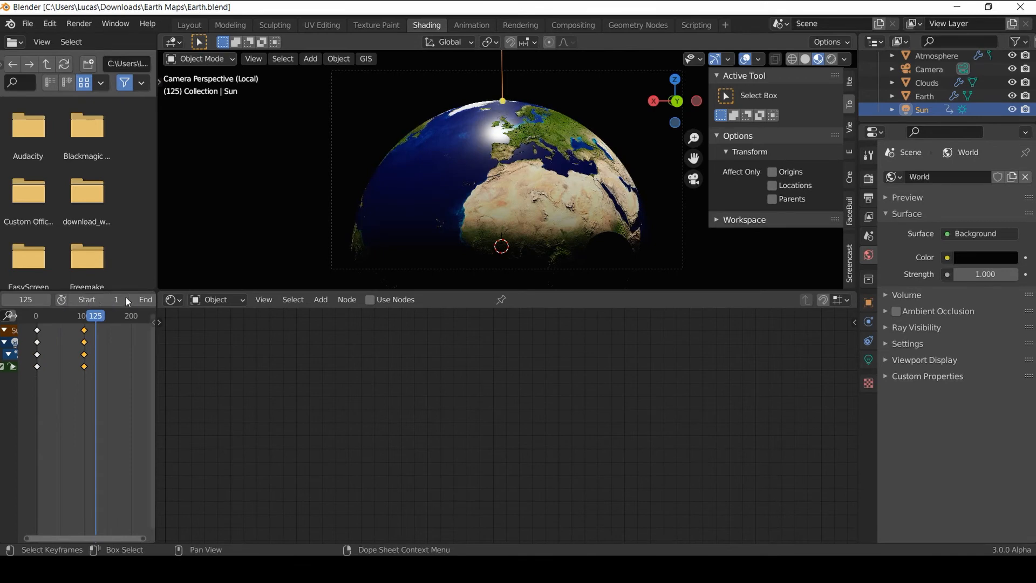
pyautogui.scroll(-2, 130, 301)
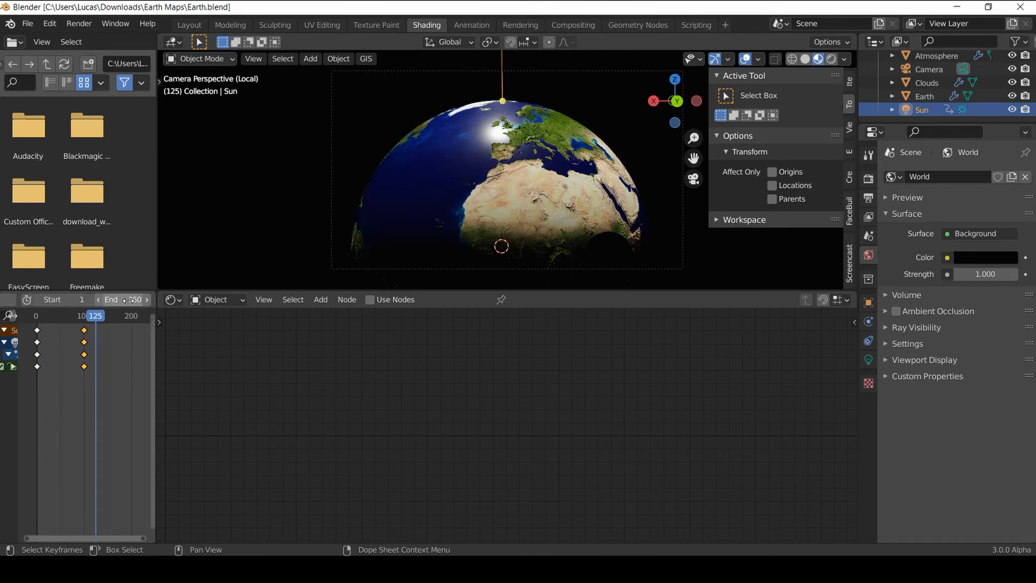
pyautogui.click(129, 300)
pyautogui.write('120')
pyautogui.press('Return')
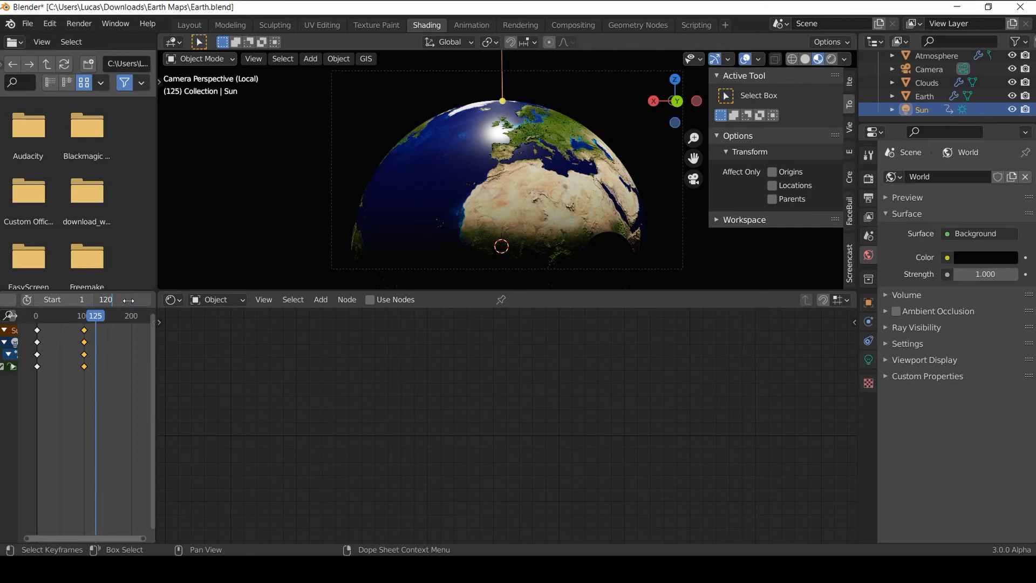
pyautogui.scroll(8, 124, 303)
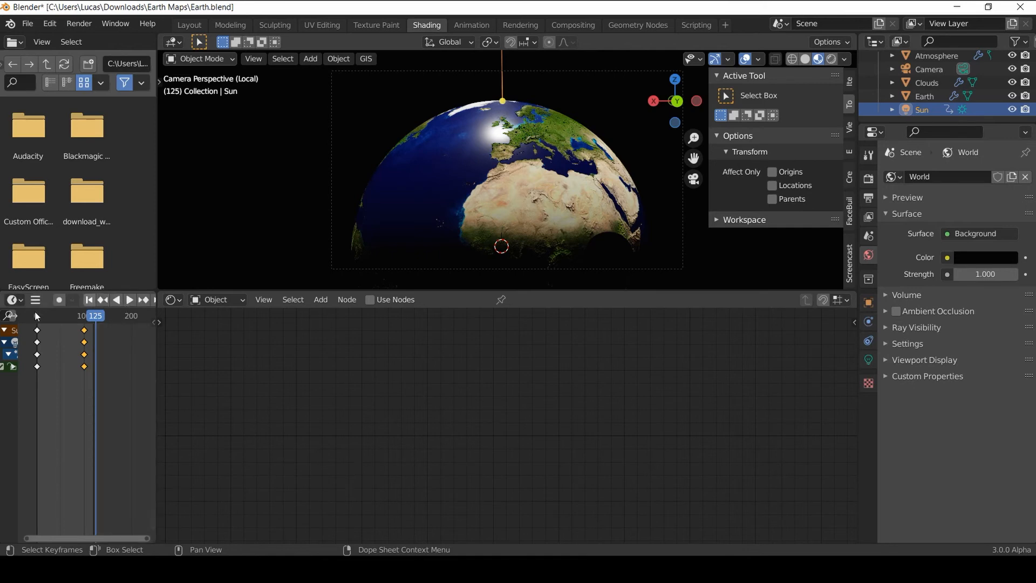
pyautogui.hotkey('shift', 'Left')
pyautogui.hotkey('ctrl', 's')
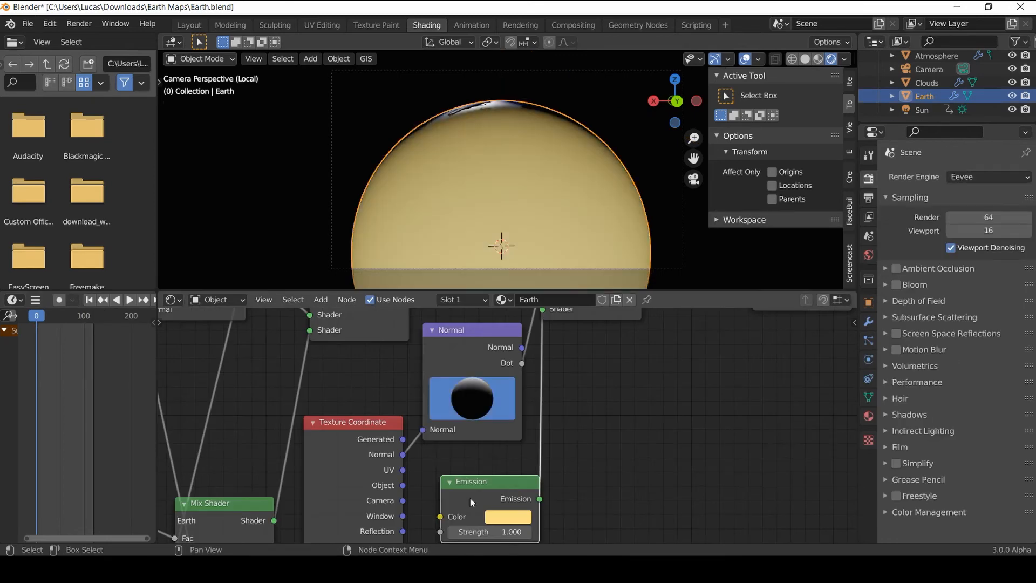
# Step: Fine-tune the Normal node's sphere for the Earth's night side at frame 0 and insert a keyframe on it
pyautogui.moveTo(475, 404); pyautogui.dragTo(476, 402)
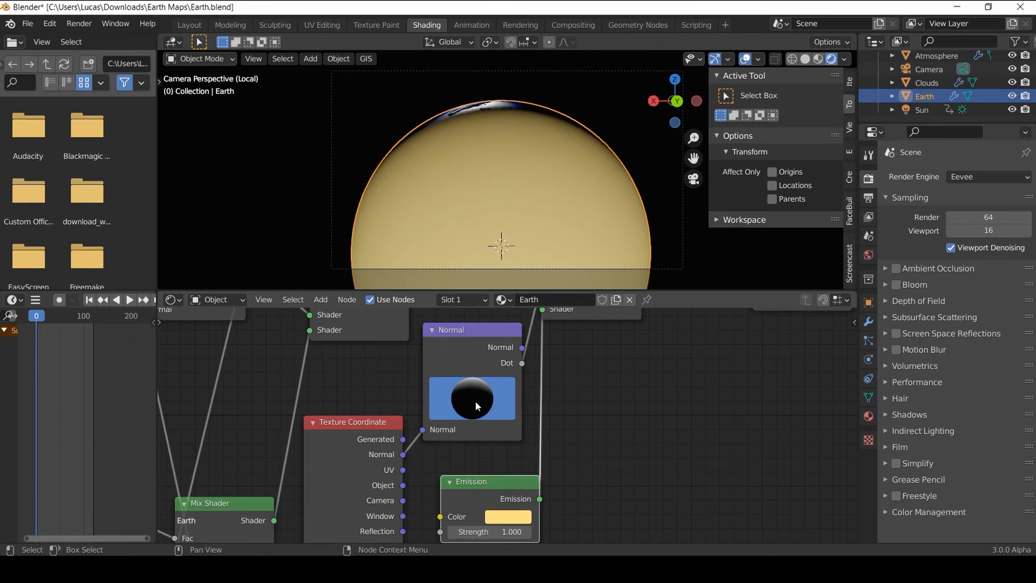
pyautogui.moveTo(474, 397); pyautogui.dragTo(458, 389)
pyautogui.rightClick(458, 390)
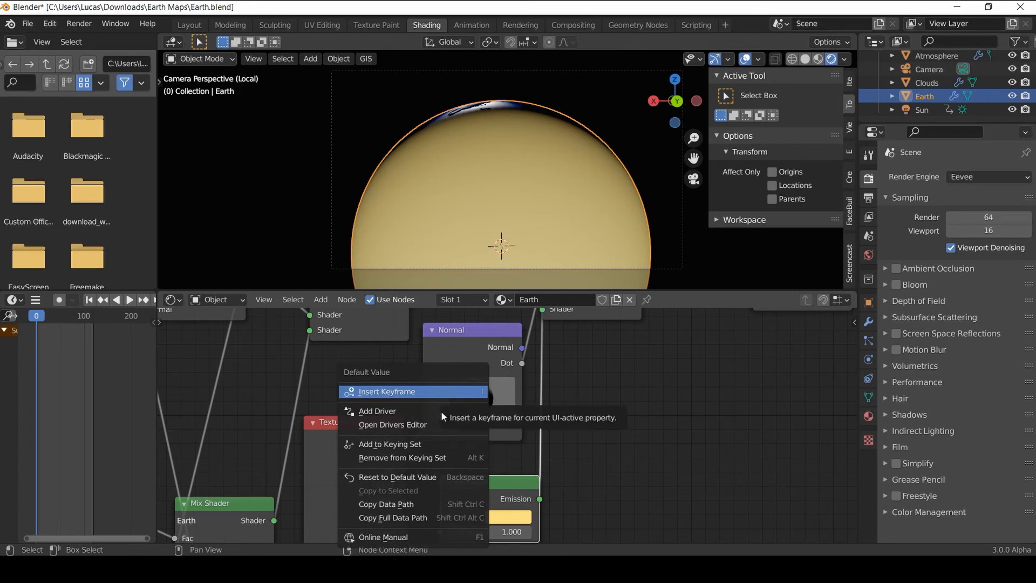
pyautogui.click(623, 387)
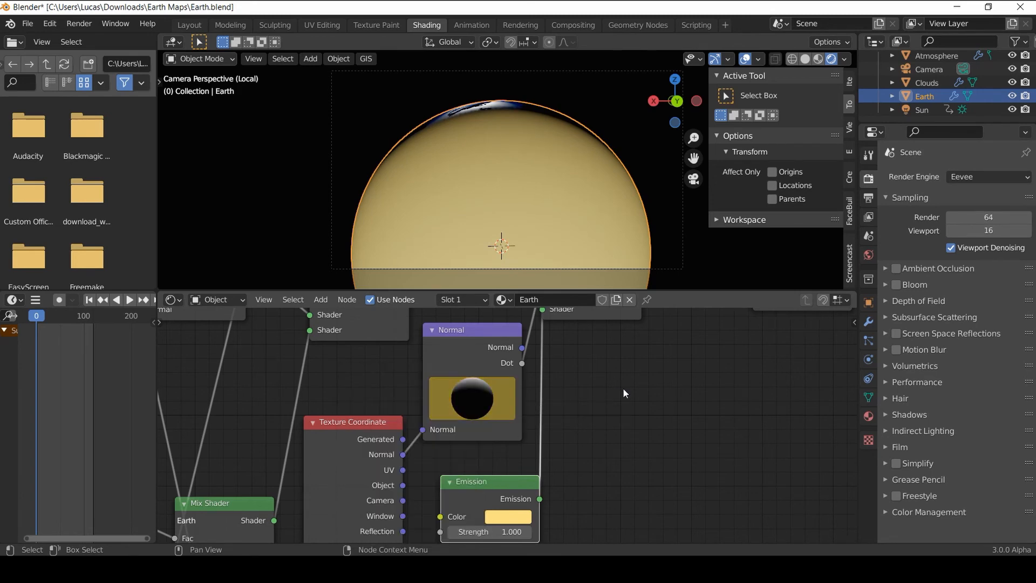
# Step: At frame 100, aim the Normal node's sphere so only the lower Earth emits, keyframe it and preview the animation
pyautogui.press('space')
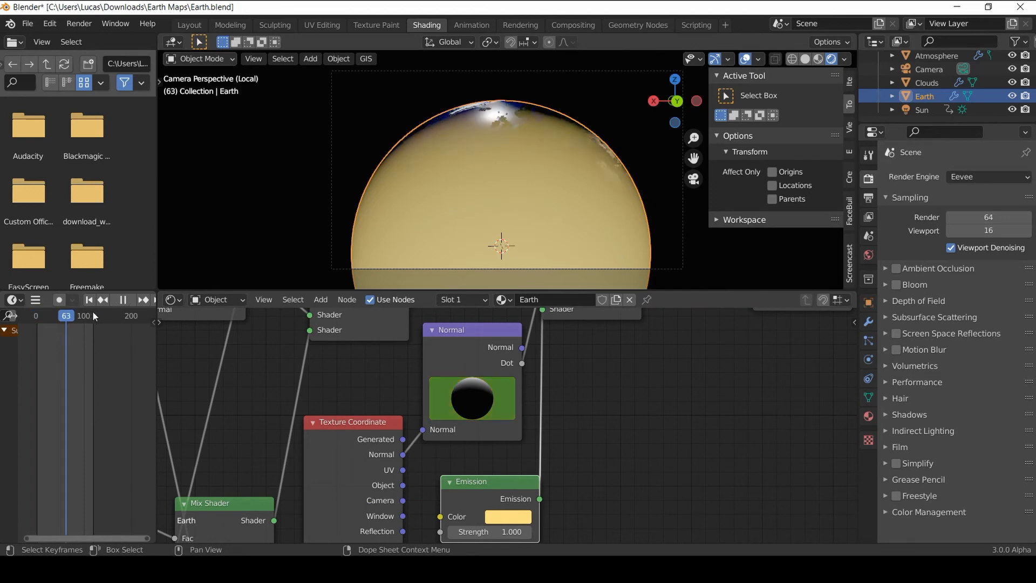
pyautogui.click(92, 316)
pyautogui.moveTo(92, 316); pyautogui.dragTo(85, 317)
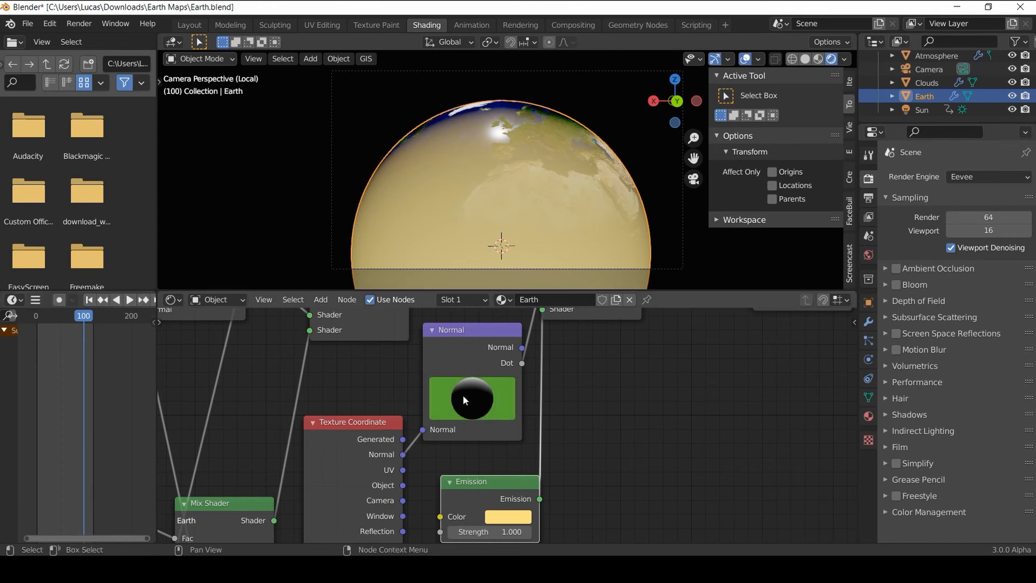
pyautogui.moveTo(471, 370)
pyautogui.mouseDown()
pyautogui.moveTo(467, 399)
pyautogui.moveTo(464, 321)
pyautogui.mouseUp()
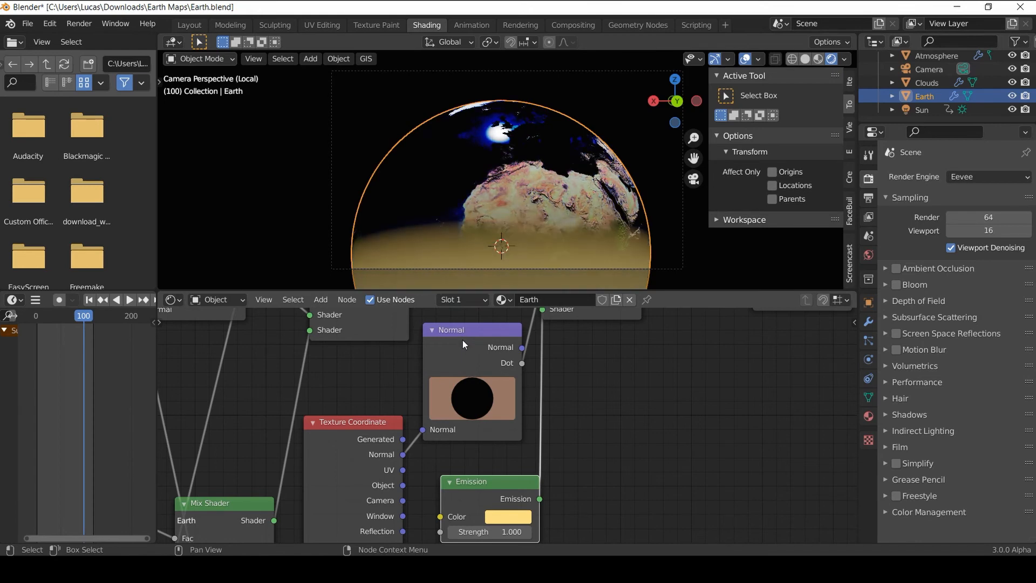
pyautogui.scroll(-1, 500, 384)
pyautogui.hotkey('ctrl', 's')
pyautogui.rightClick(476, 387)
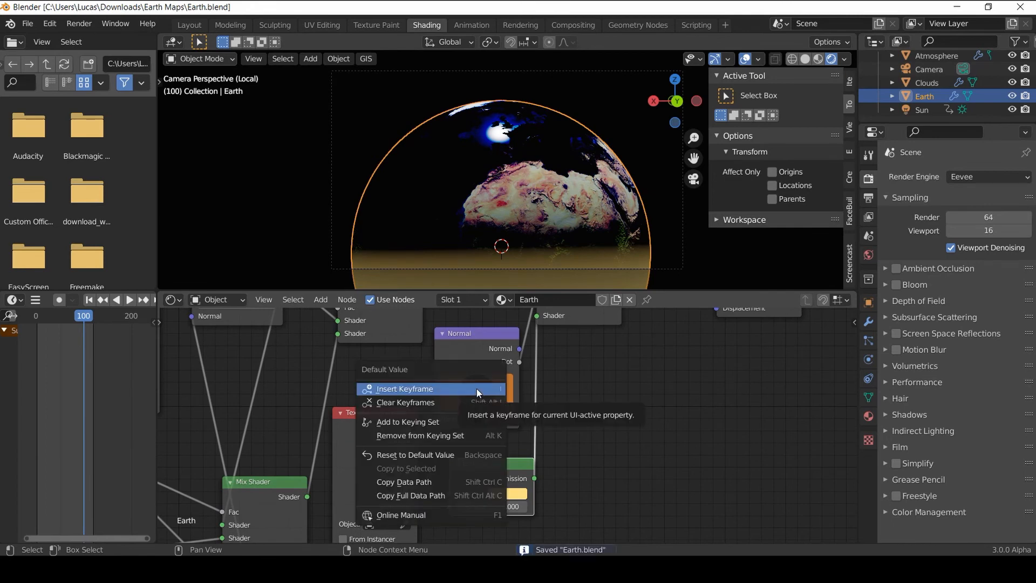
pyautogui.click(474, 389)
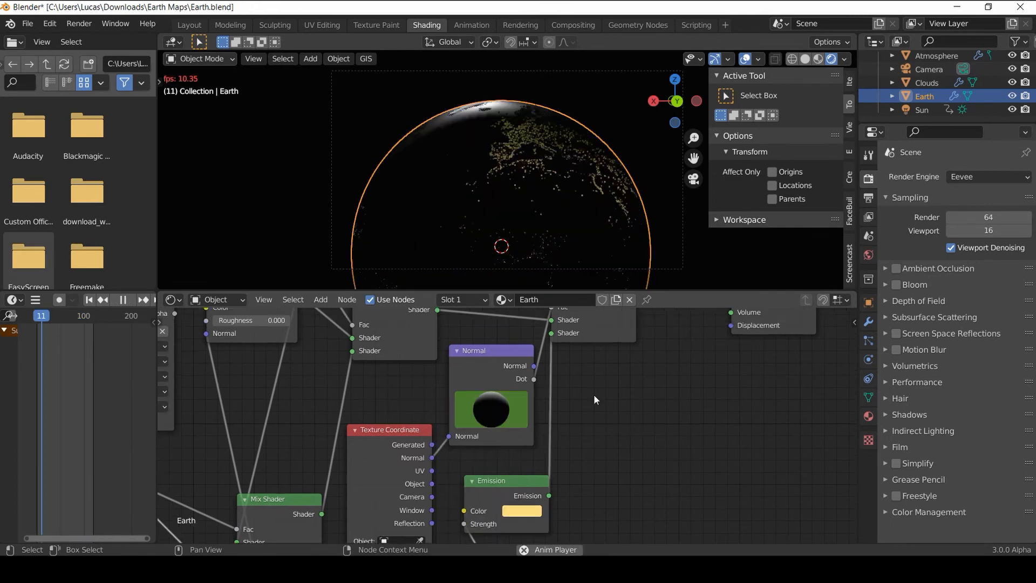
pyautogui.press('space')
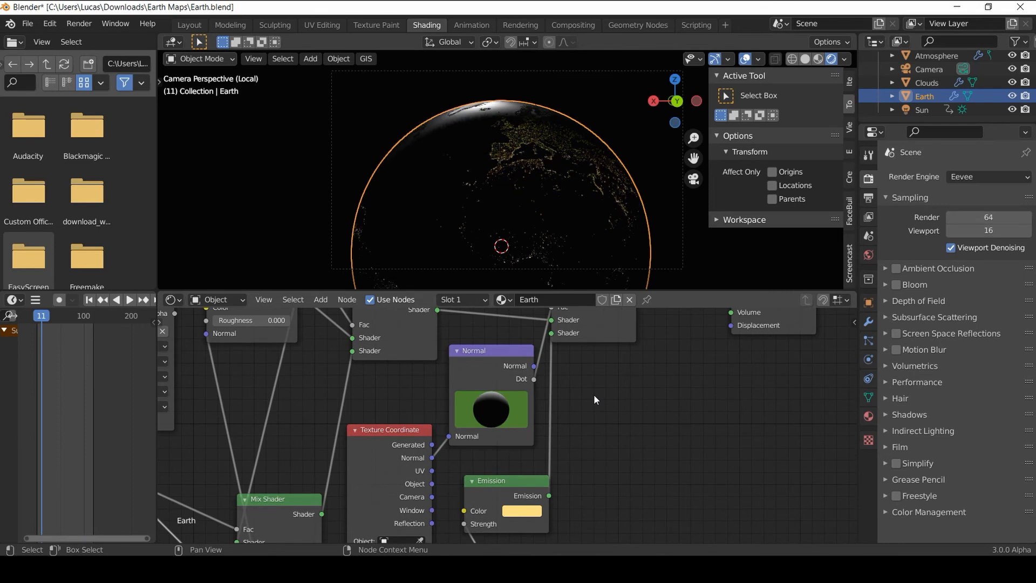
# Step: Select the camera, show its lens settings and save the file
pyautogui.click(929, 68)
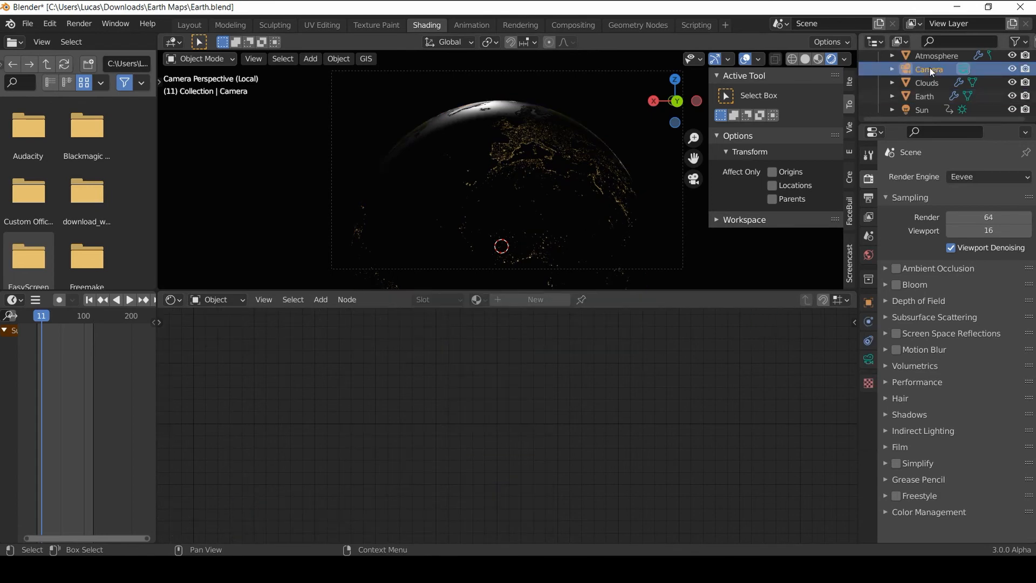
pyautogui.click(868, 359)
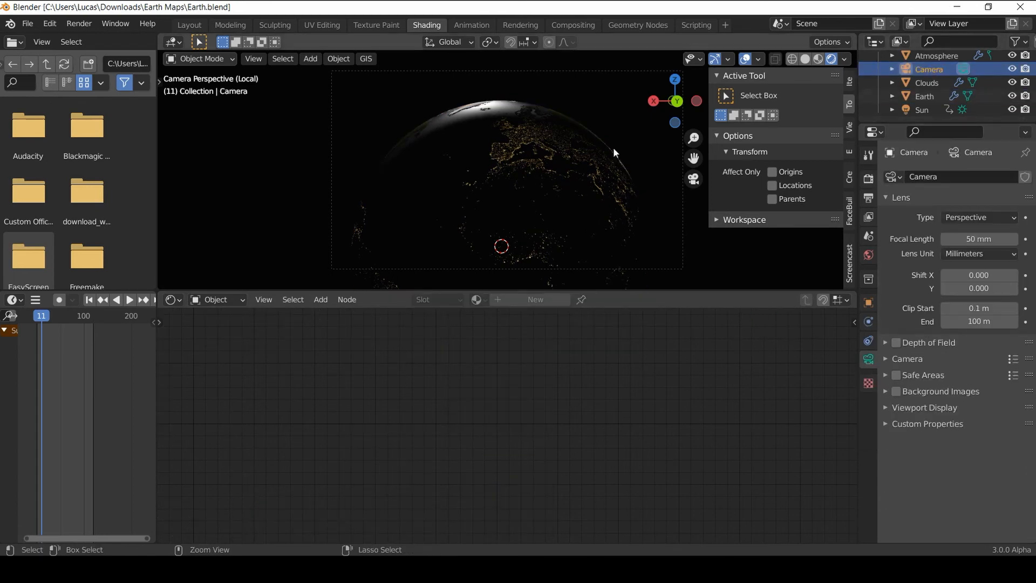
pyautogui.hotkey('ctrl', 's')
# Step: Change the viewport to solid shading, leave the camera view and add a Plain Axes empty at the Earth's center
pyautogui.click(805, 59)
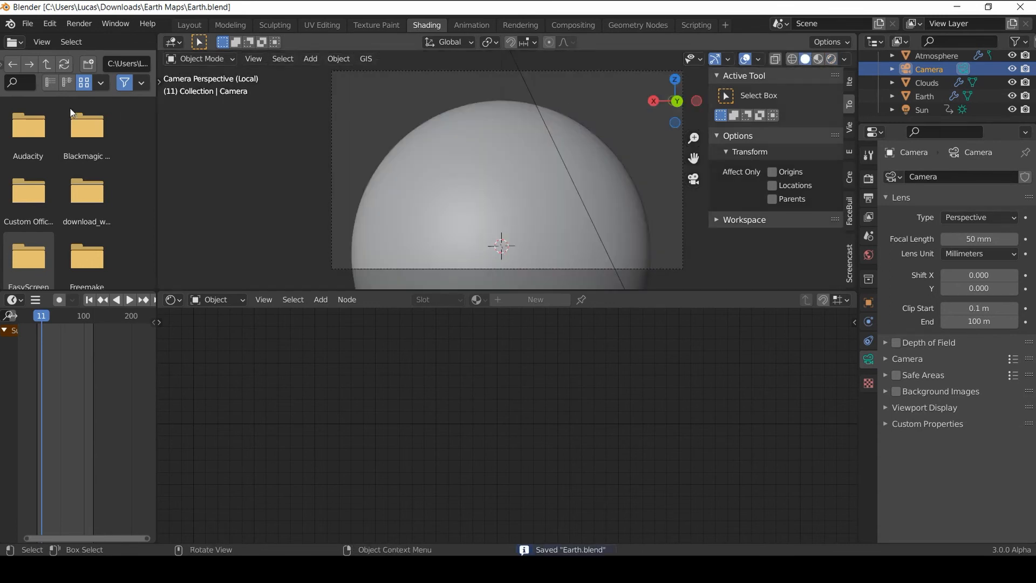
pyautogui.moveTo(501, 131); pyautogui.dragTo(465, 167, button='middle')
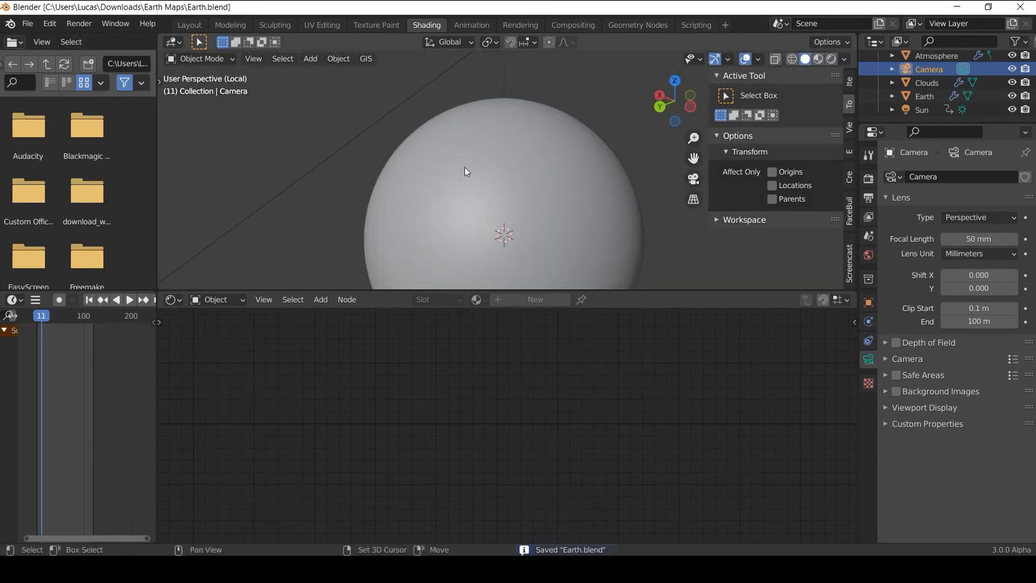
pyautogui.hotkey('shift', 'a')
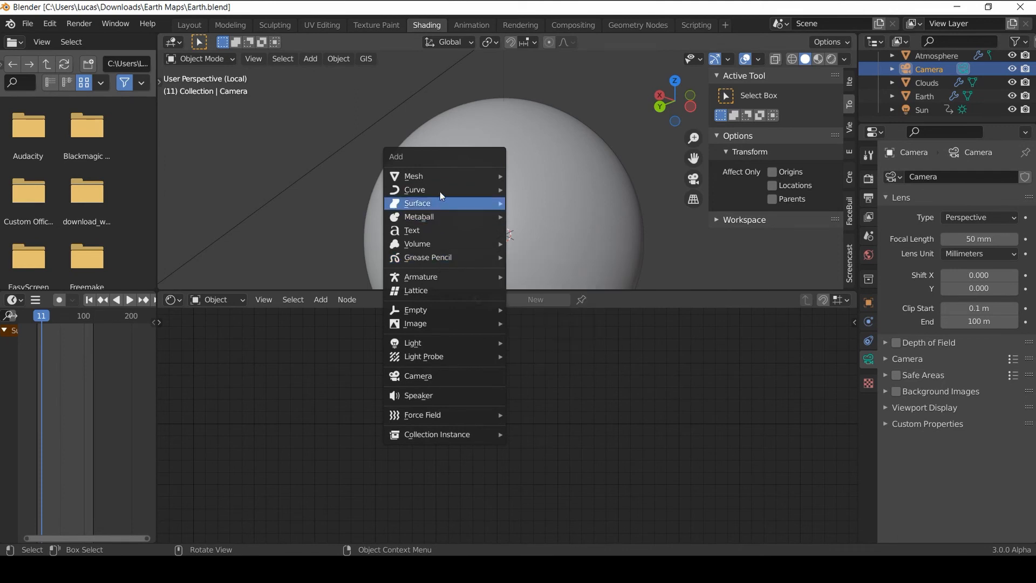
pyautogui.moveTo(433, 316)
pyautogui.click(526, 309)
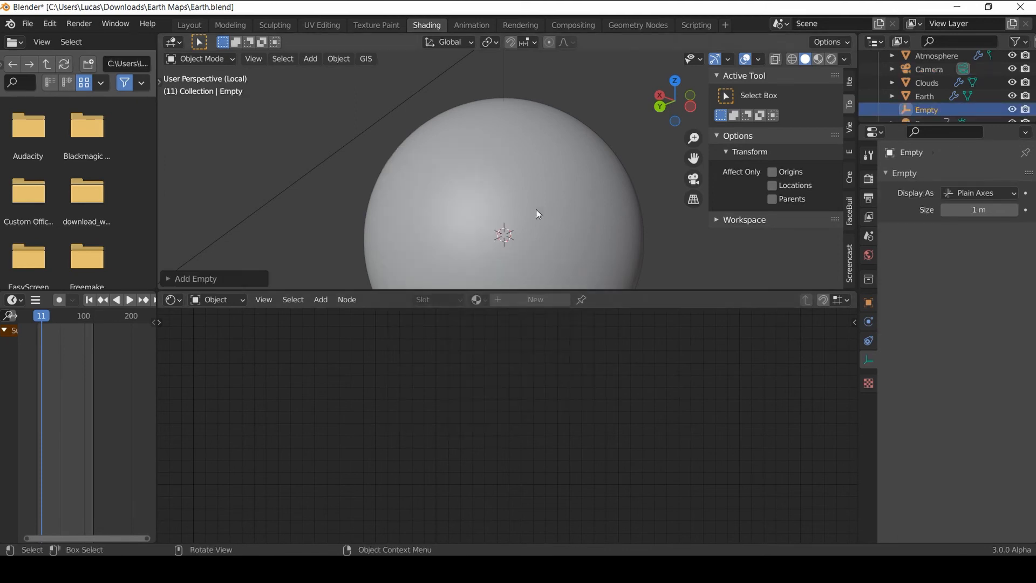
# Step: Move the empty along the global Y axis away from the Earth's center and scale it down
pyautogui.scroll(-6, 537, 210)
pyautogui.press('g')
pyautogui.press('x')
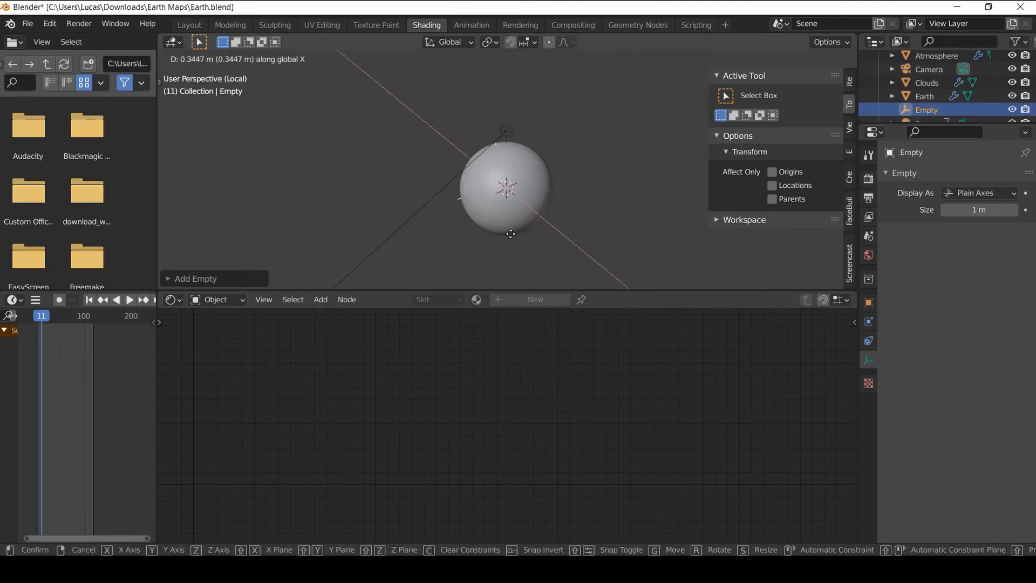
pyautogui.press('y')
pyautogui.click(519, 244)
pyautogui.press('s')
pyautogui.click(473, 216)
# Step: Raise the empty along Z, shift it along Y near the Earth's upper surface, and check it through the camera
pyautogui.press('g')
pyautogui.press('z')
pyautogui.click(485, 195)
pyautogui.press('g')
pyautogui.press('x')
pyautogui.press('y')
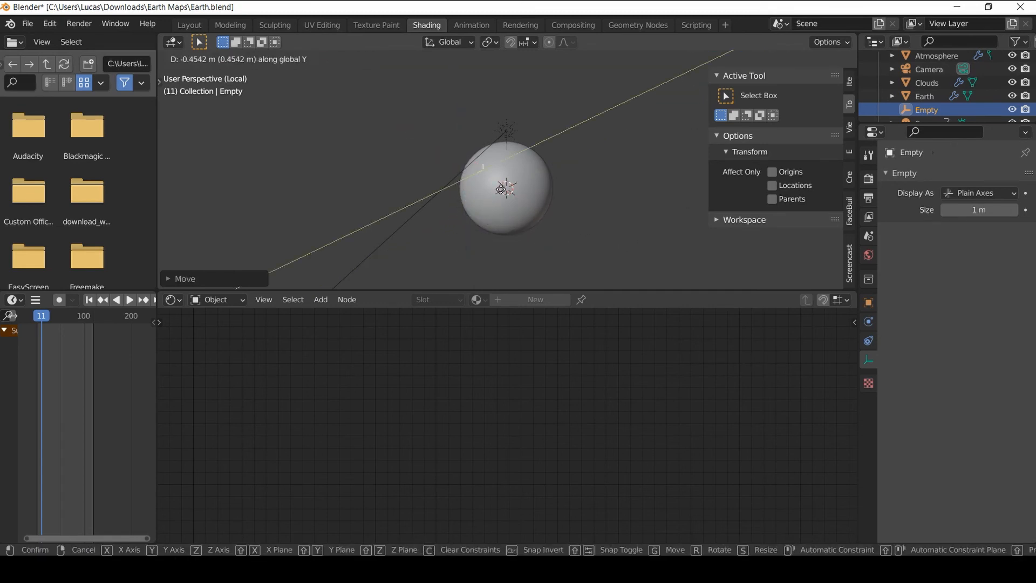
pyautogui.click(500, 192)
pyautogui.press('KP_0')
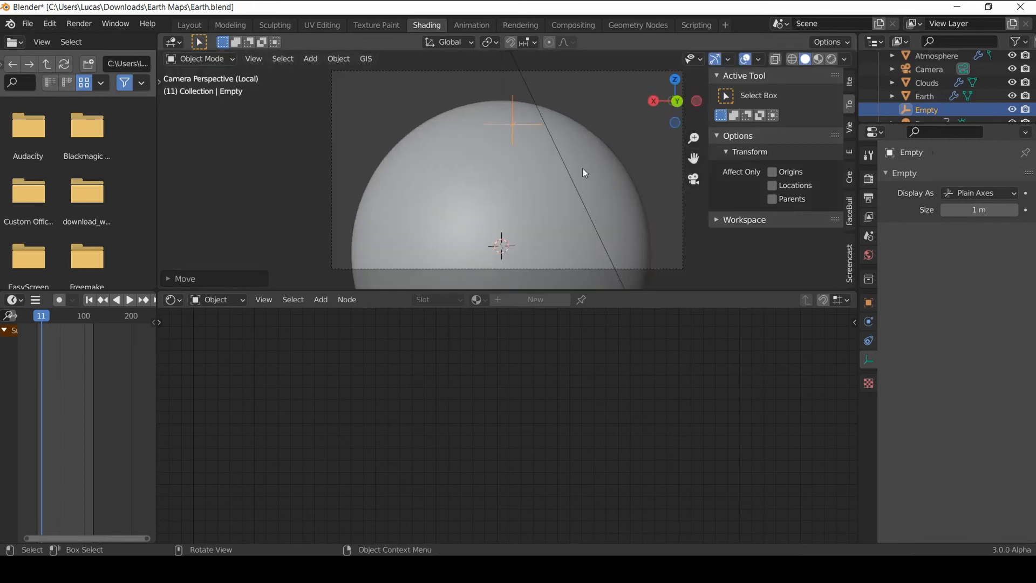
# Step: In rendered shading, lower the empty slightly along Z and nudge it along X to sit over Europe's city lights
pyautogui.click(832, 60)
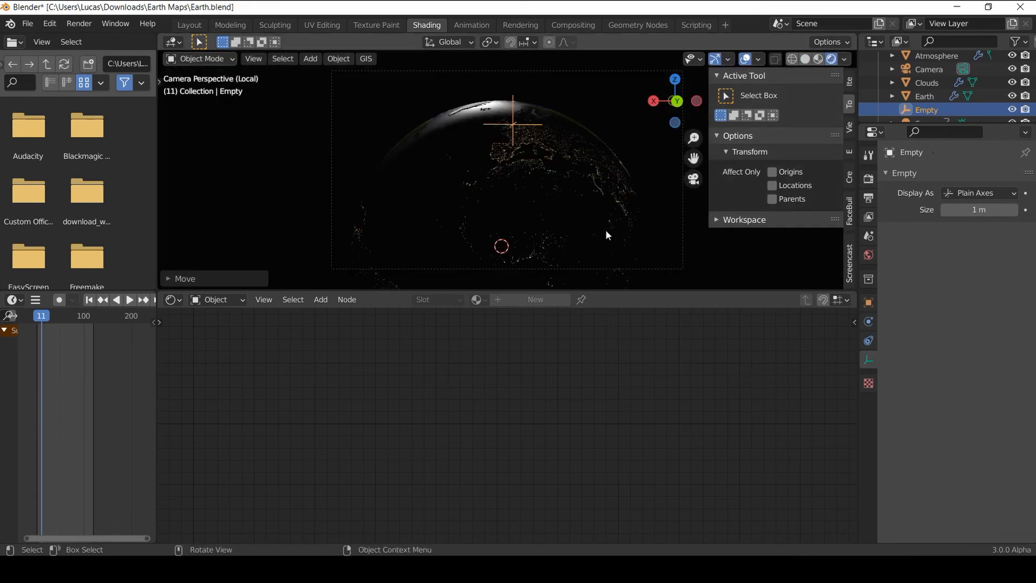
pyautogui.press('g')
pyautogui.press('z')
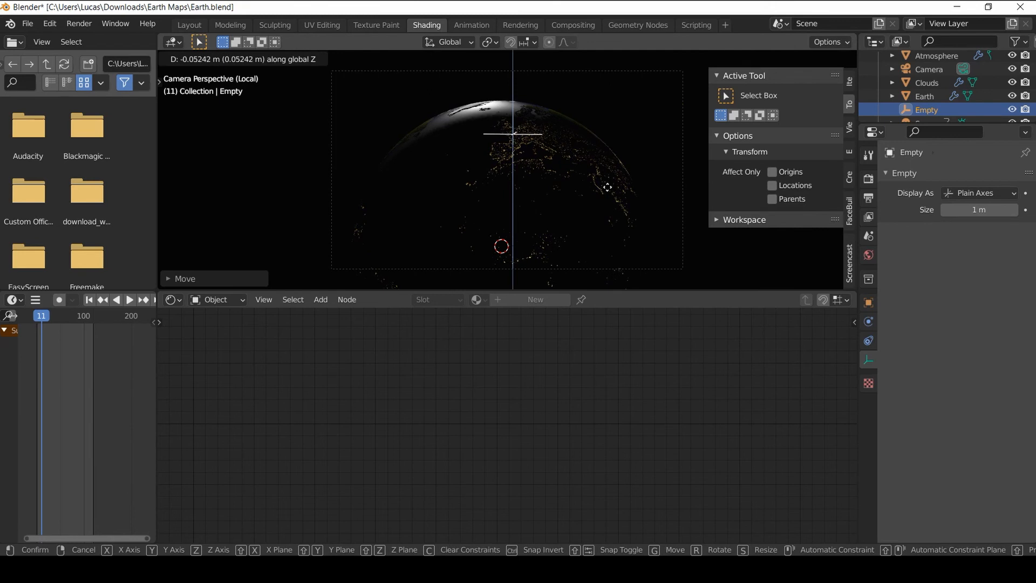
pyautogui.click(594, 188)
pyautogui.moveTo(593, 192); pyautogui.dragTo(644, 228, button='middle')
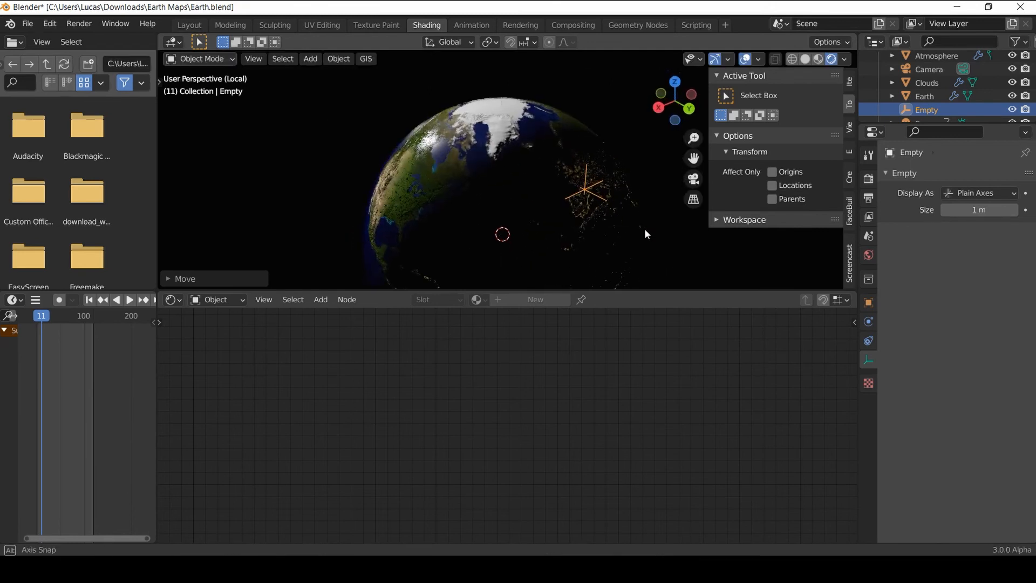
pyautogui.press('x')
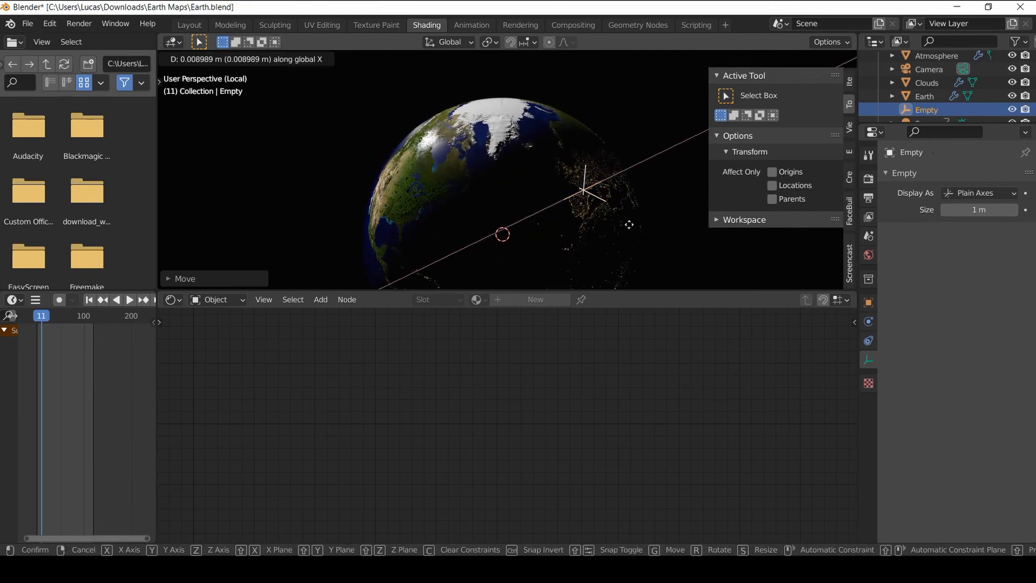
pyautogui.click(630, 224)
pyautogui.press('KP_0')
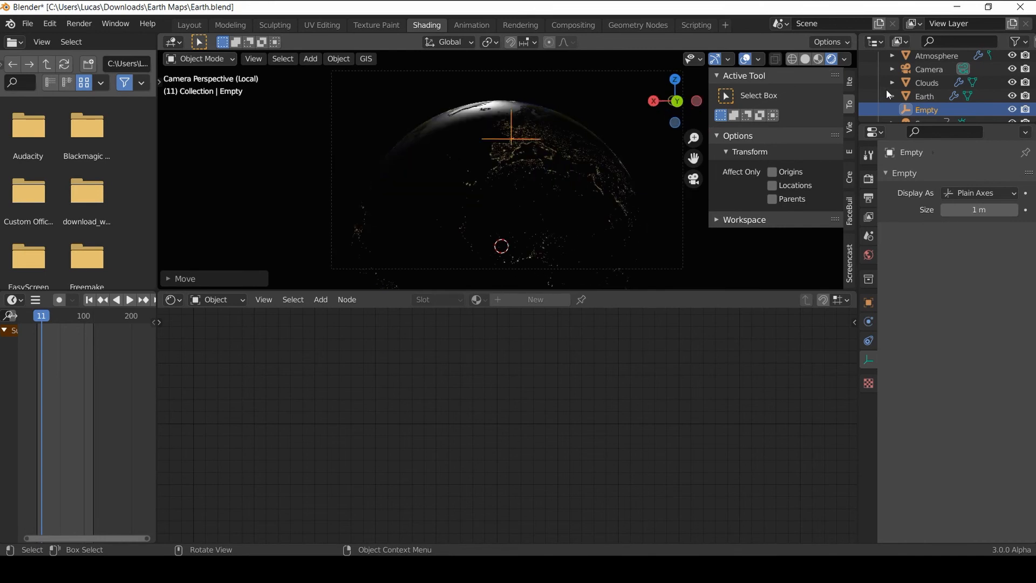
# Step: Enable depth of field on the camera, focus it on the Empty object and set the F-Stop to 5
pyautogui.scroll(-1, 928, 82)
pyautogui.scroll(3, 925, 96)
pyautogui.scroll(-3, 925, 97)
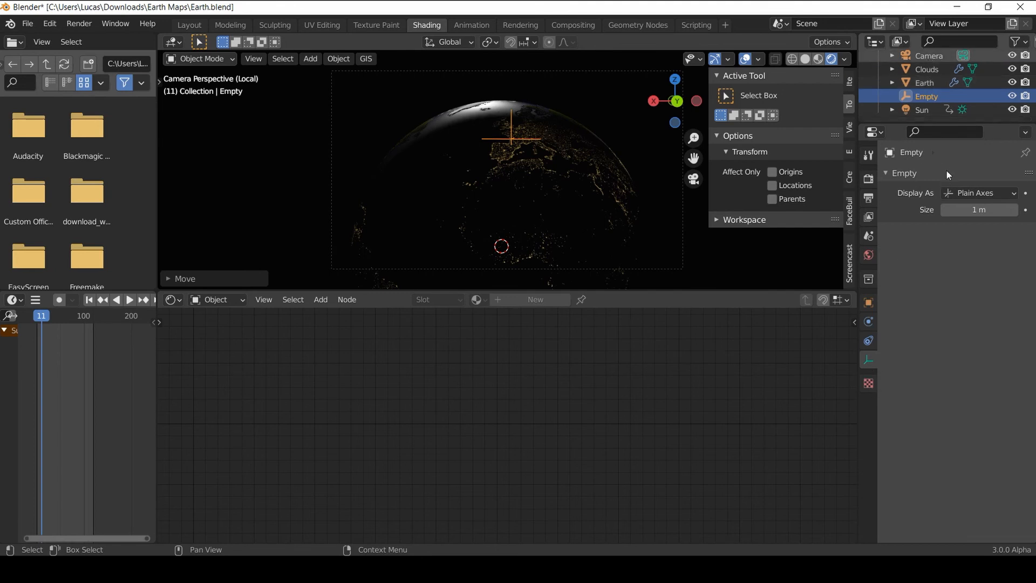
pyautogui.click(928, 56)
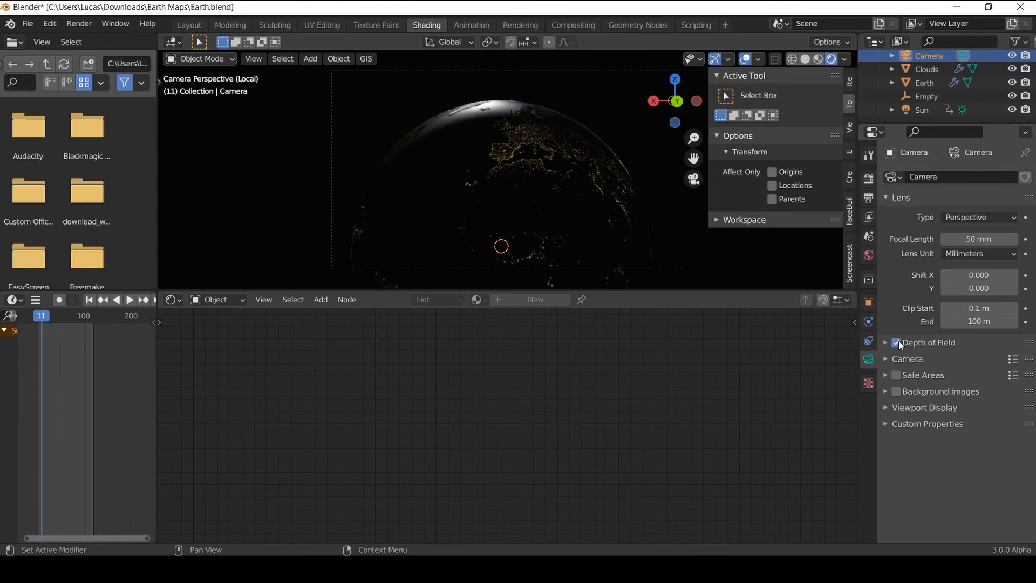
pyautogui.click(921, 338)
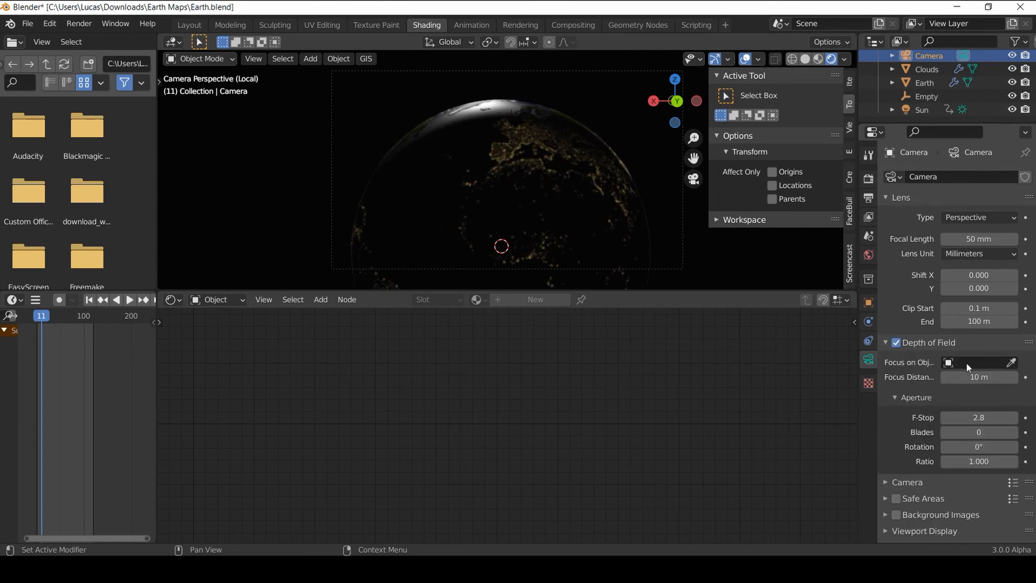
pyautogui.click(968, 362)
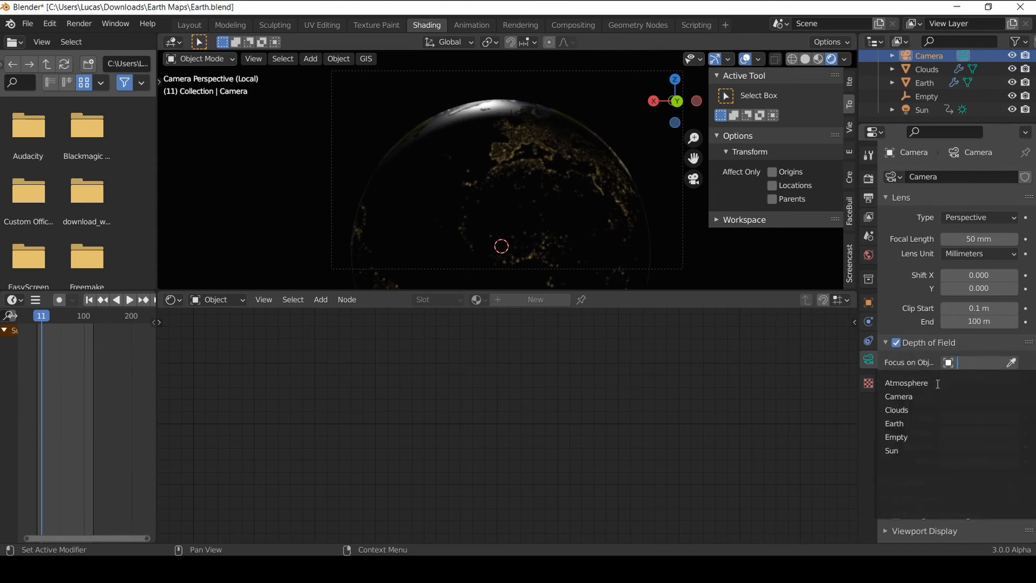
pyautogui.click(904, 438)
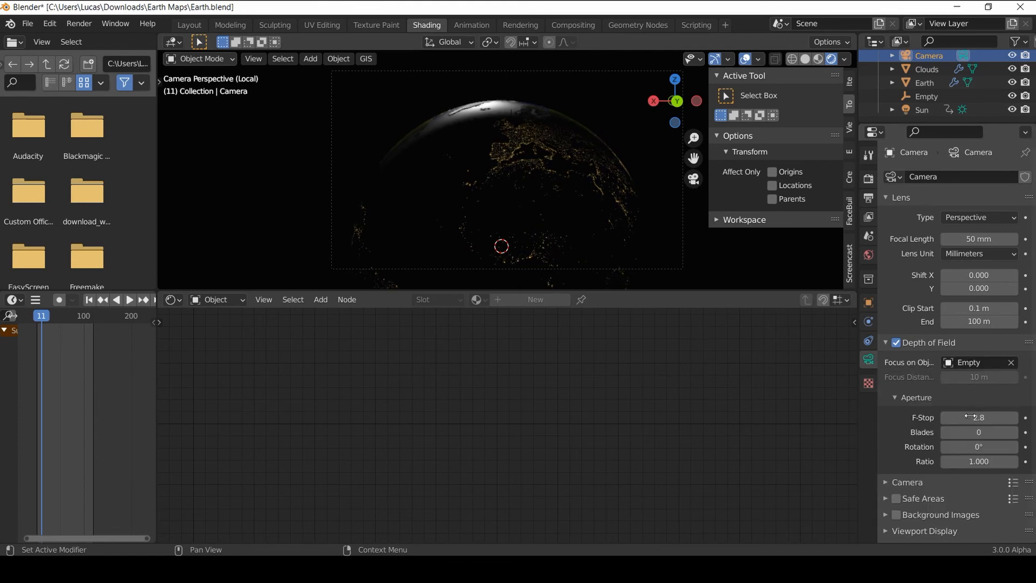
pyautogui.click(987, 419)
pyautogui.write('5')
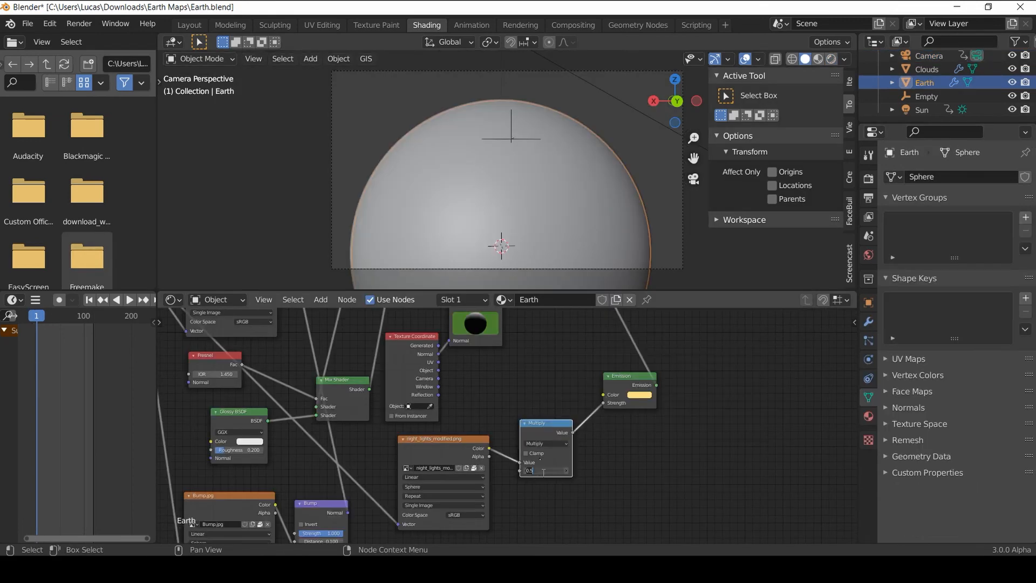
# Step: Set the Multiply node feeding the Earth's night-light emission strength to 0.5 and save the file
pyautogui.scroll(4, 601, 460)
pyautogui.hotkey('ctrl', 's')
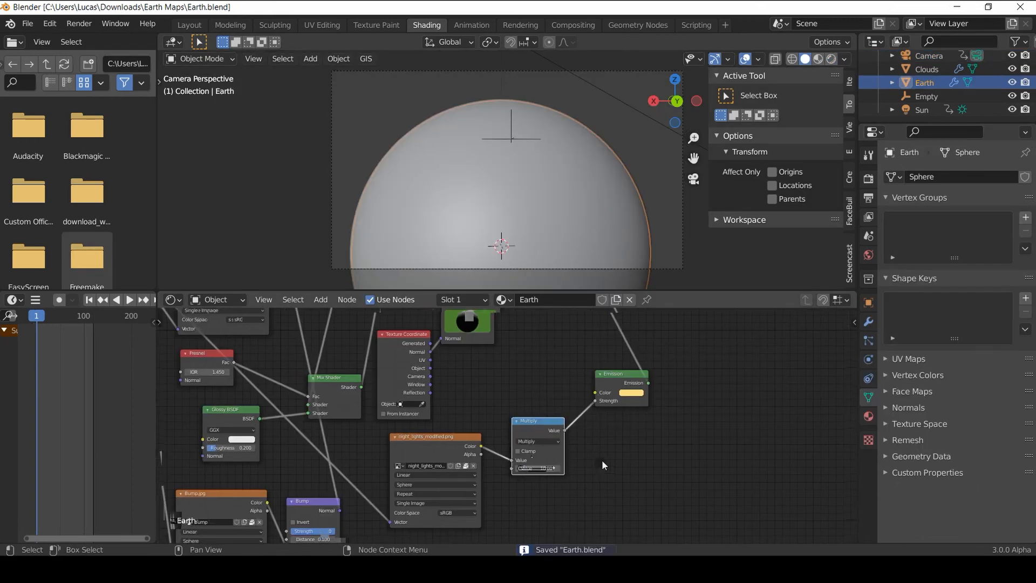
pyautogui.moveTo(598, 452); pyautogui.dragTo(575, 441, button='middle')
pyautogui.scroll(-1, 575, 441)
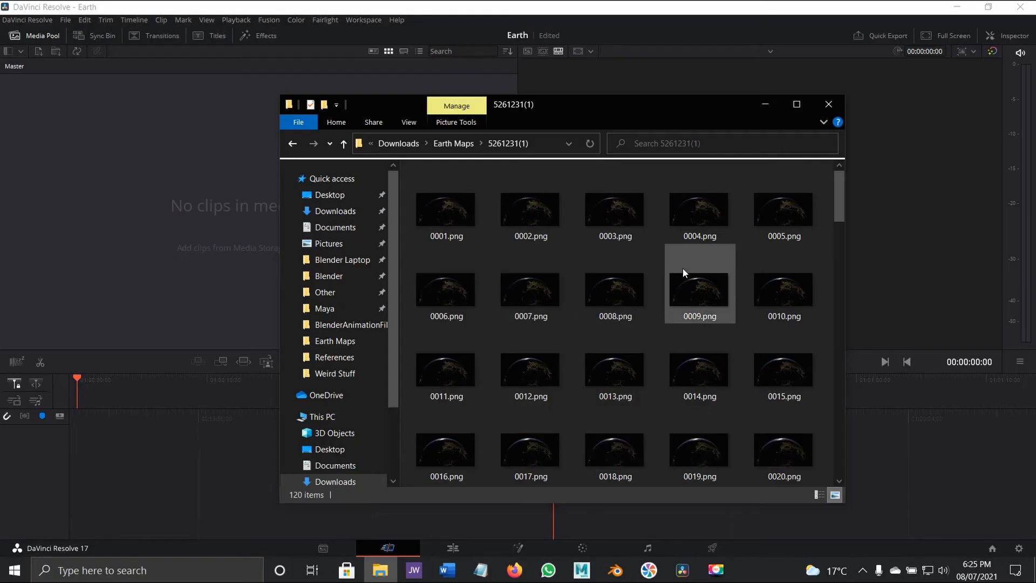
# Step: Select rendered frames 0001.png to 0120.png in the 5261231(1) folder, place them on the DaVinci Resolve timeline and play them
pyautogui.scroll(-10, 682, 267)
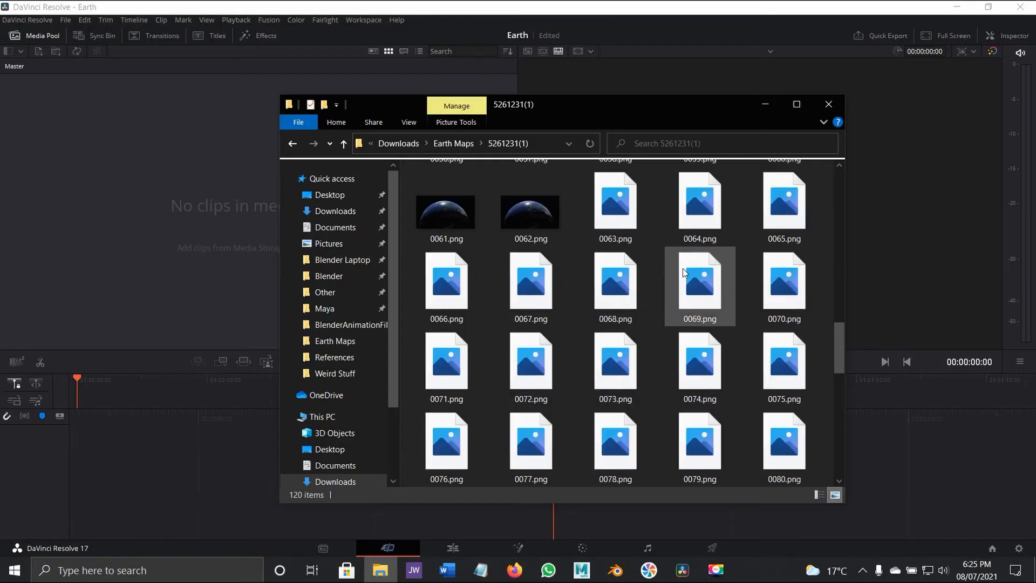
pyautogui.scroll(-8, 682, 268)
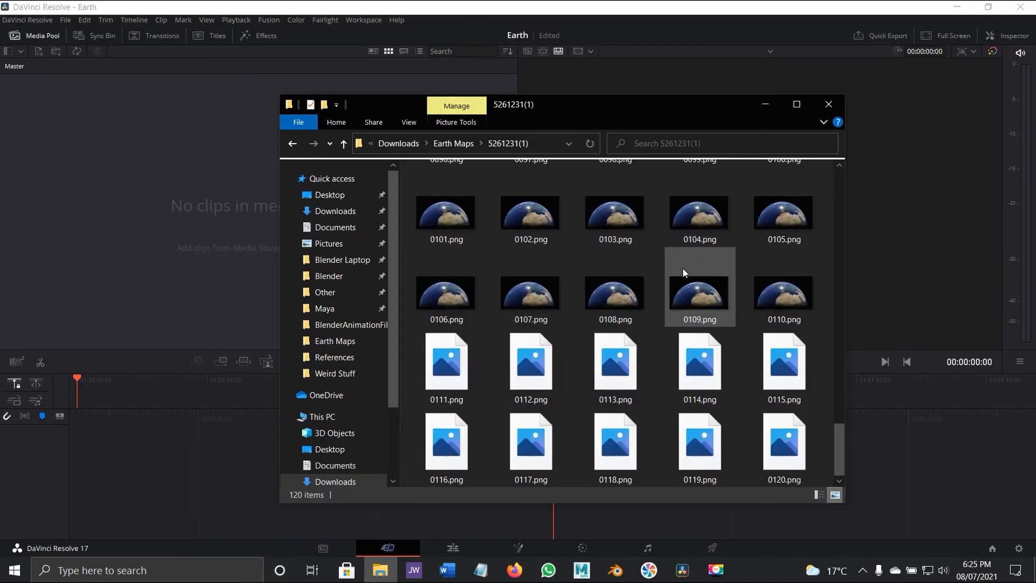
pyautogui.scroll(20, 583, 388)
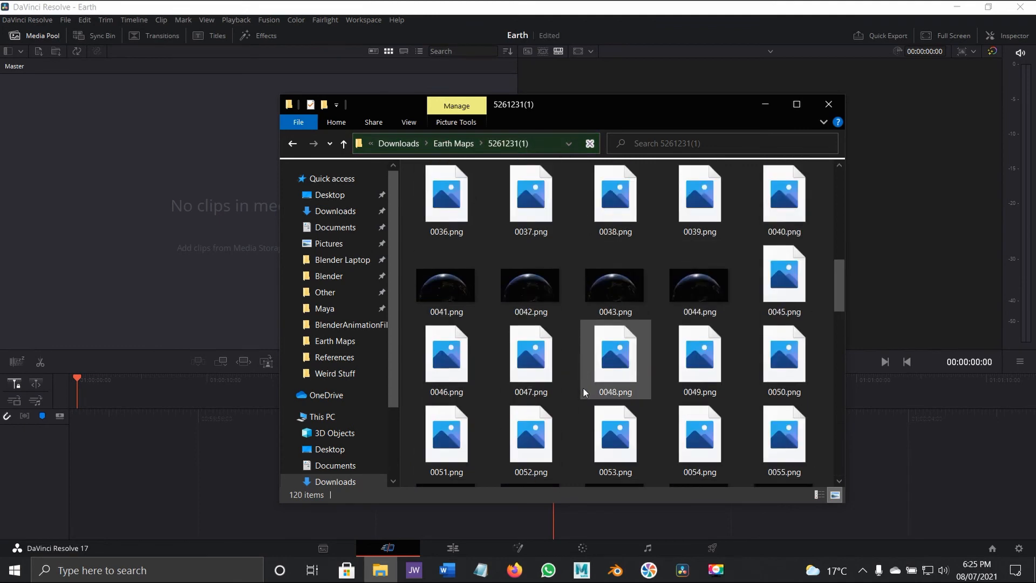
pyautogui.click(433, 228)
pyautogui.scroll(-18, 646, 335)
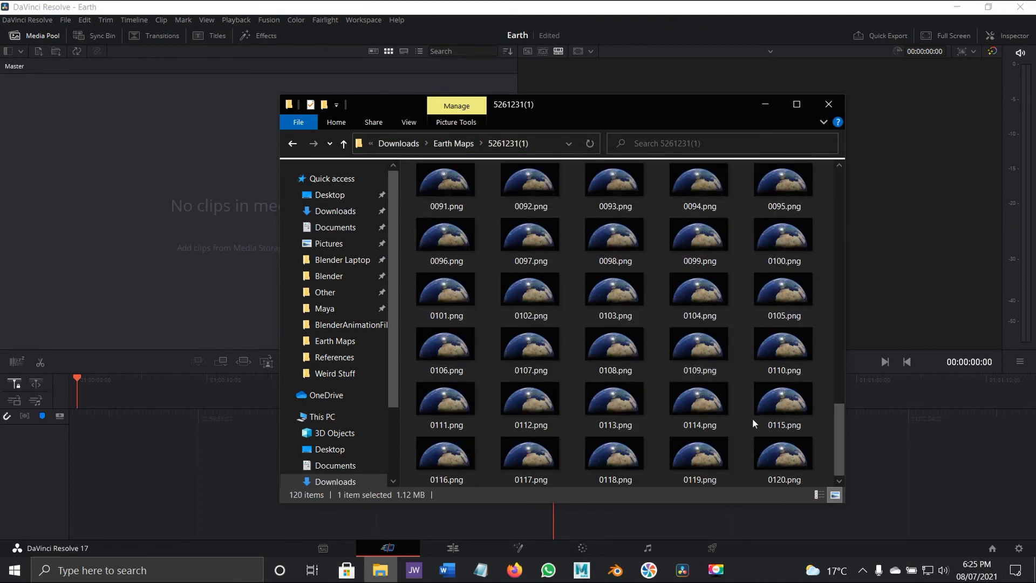
pyautogui.keyDown('shift'); pyautogui.click(780, 458); pyautogui.keyUp('shift')
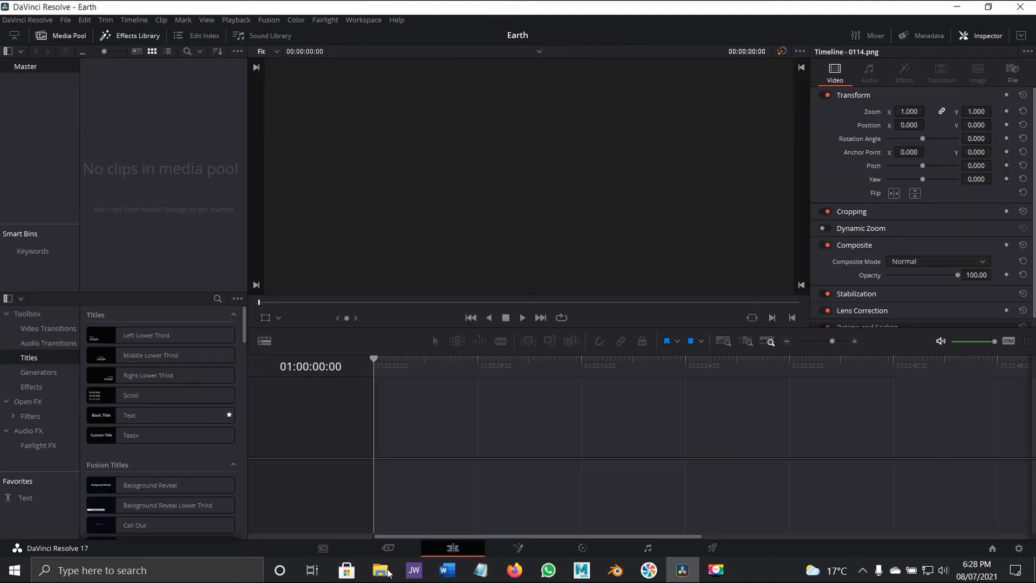
pyautogui.click(380, 570)
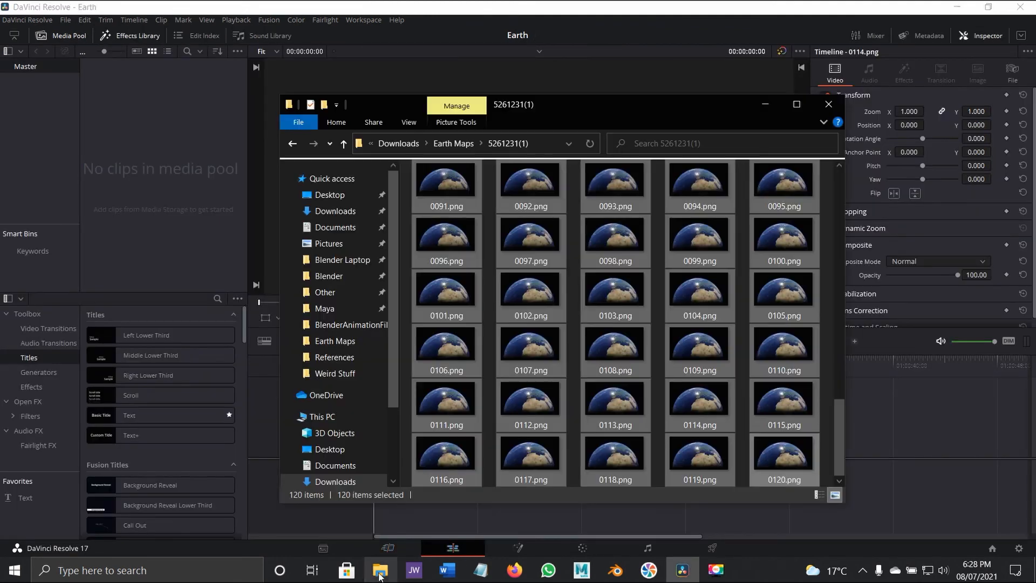
pyautogui.moveTo(776, 458); pyautogui.dragTo(377, 438)
pyautogui.press('space')
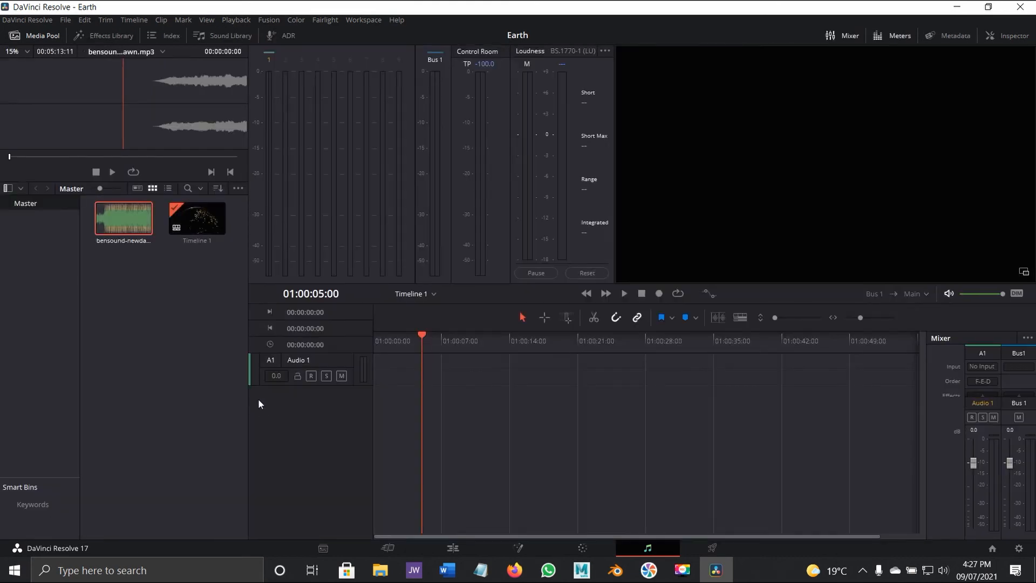
# Step: Place the bensound-newdawn.mp3 music at the start of the Audio 1 track and play the timeline from the beginning
pyautogui.moveTo(385, 361); pyautogui.dragTo(376, 362)
pyautogui.click(378, 342)
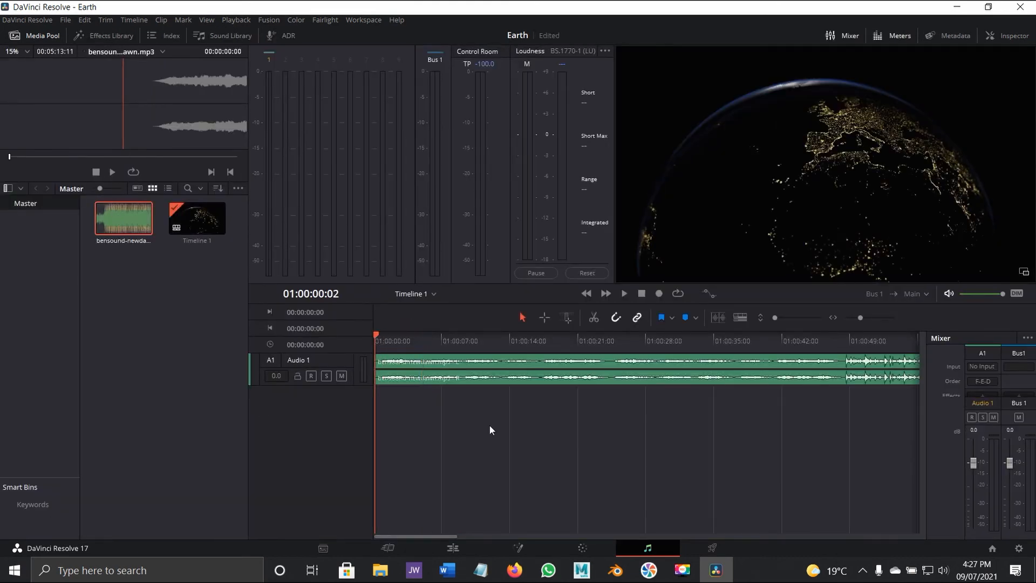
pyautogui.press('space')
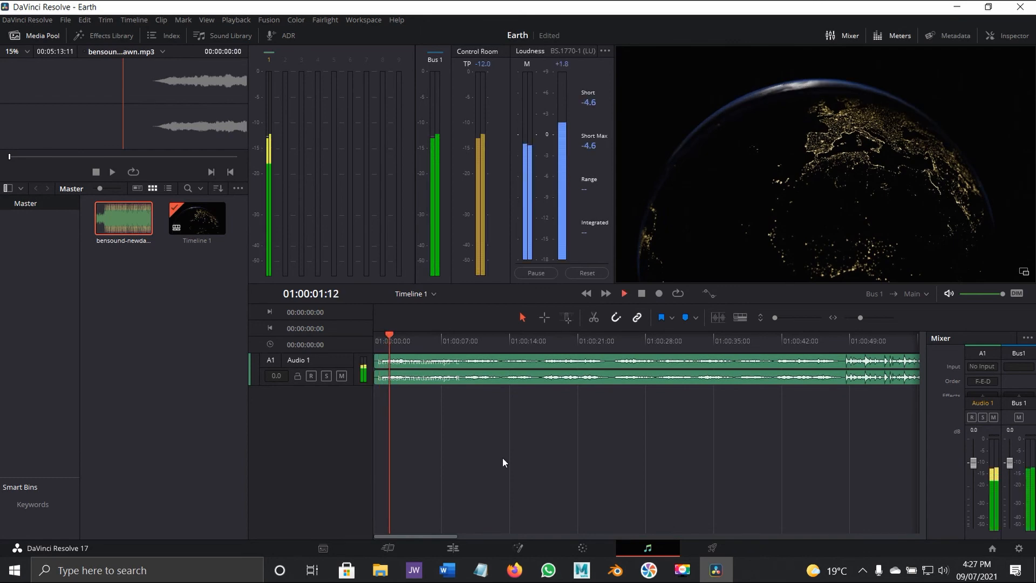
pyautogui.press('space')
pyautogui.click(376, 339)
pyautogui.press('space')
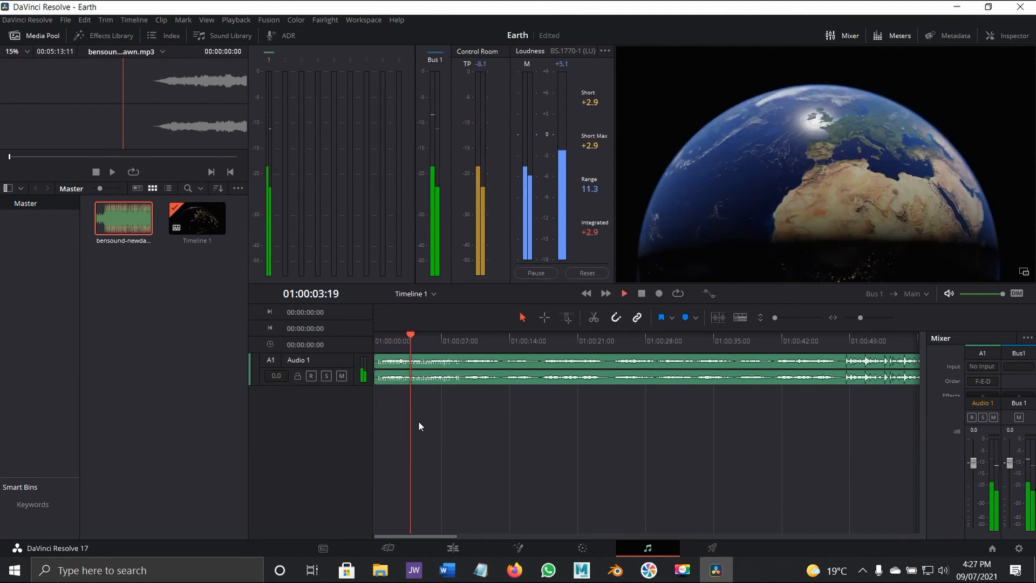
pyautogui.press('space')
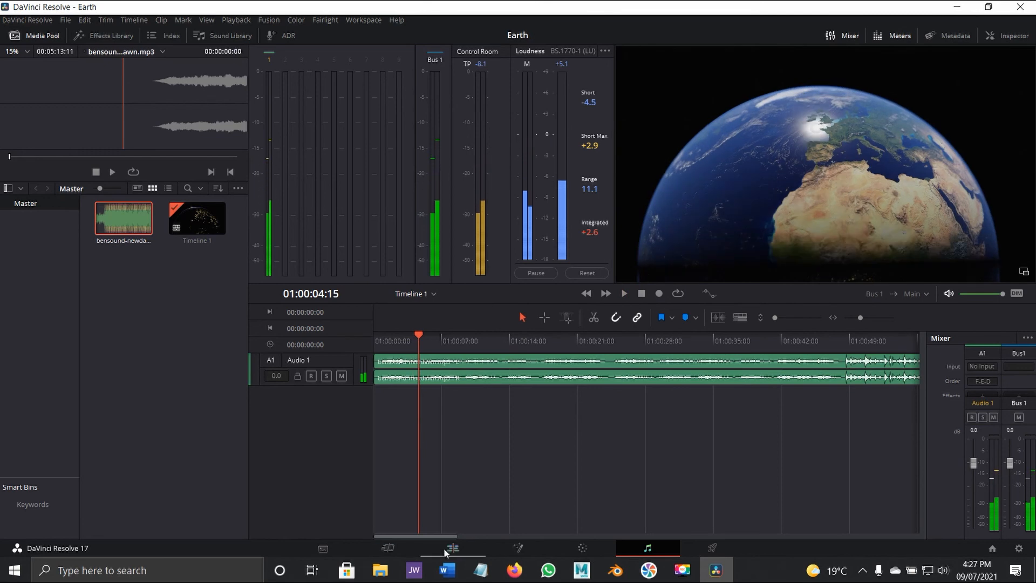
# Step: Trim the bensound-newdawn.mp3 clip to end with the image sequence at 01:00:05:00 and play the edit from the start
pyautogui.click(445, 549)
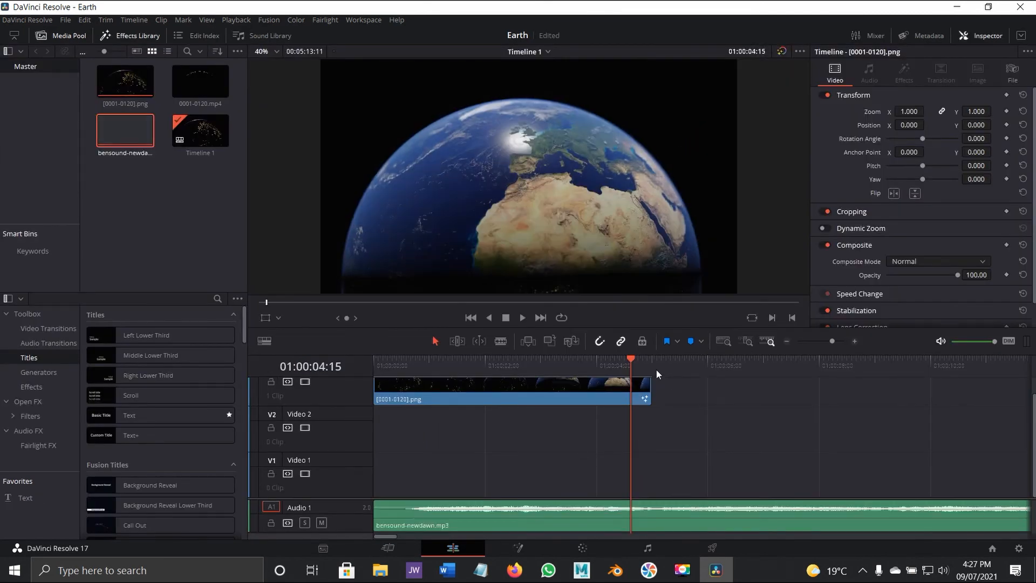
pyautogui.click(646, 362)
pyautogui.click(679, 513)
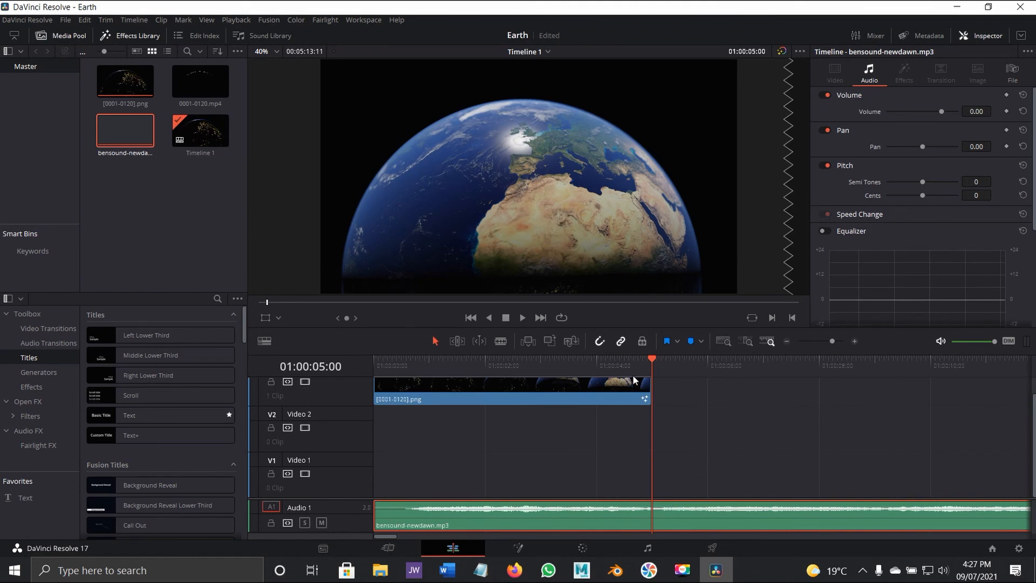
pyautogui.hotkey('shift', '3')
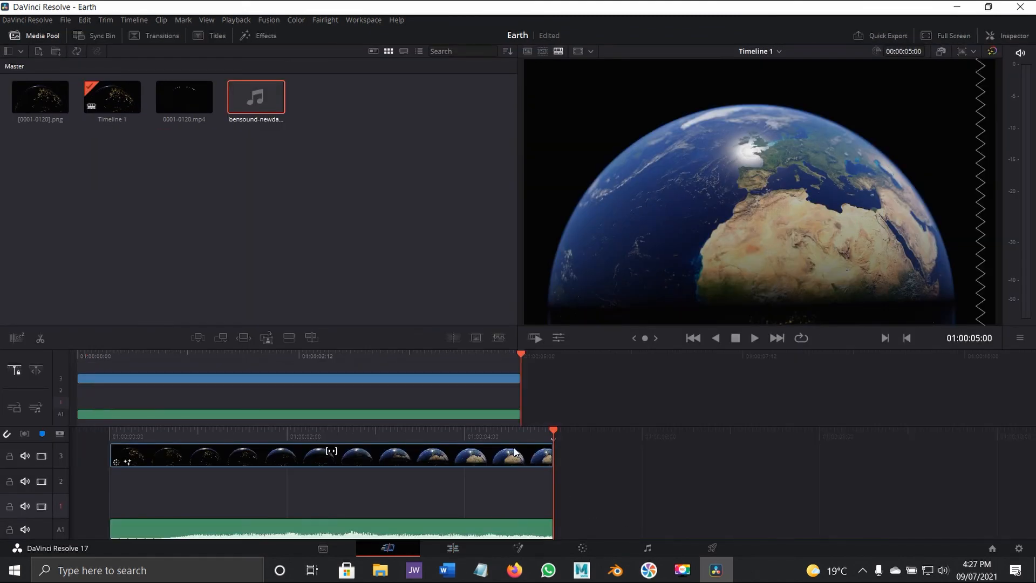
pyautogui.press('Home')
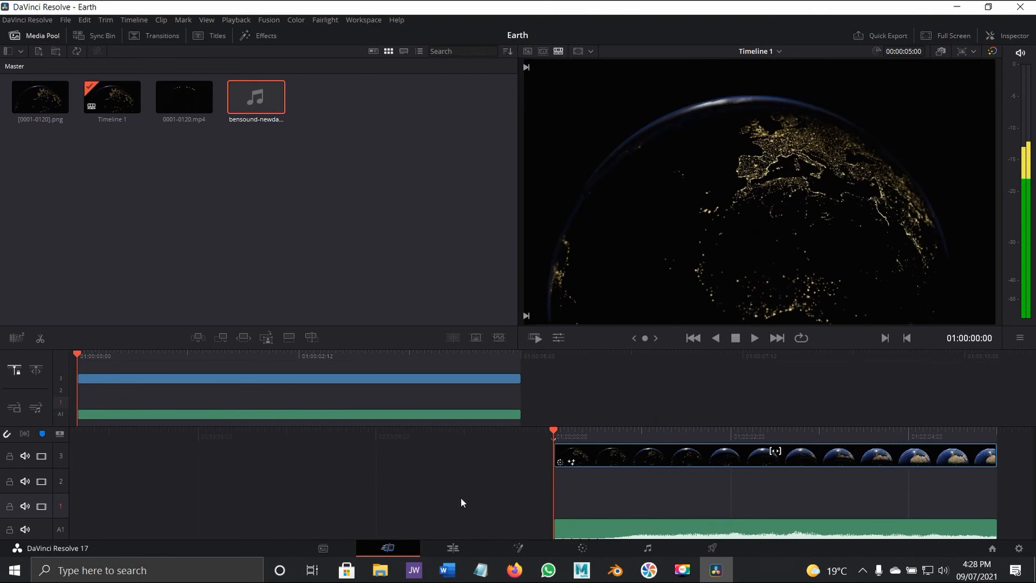
pyautogui.press('space')
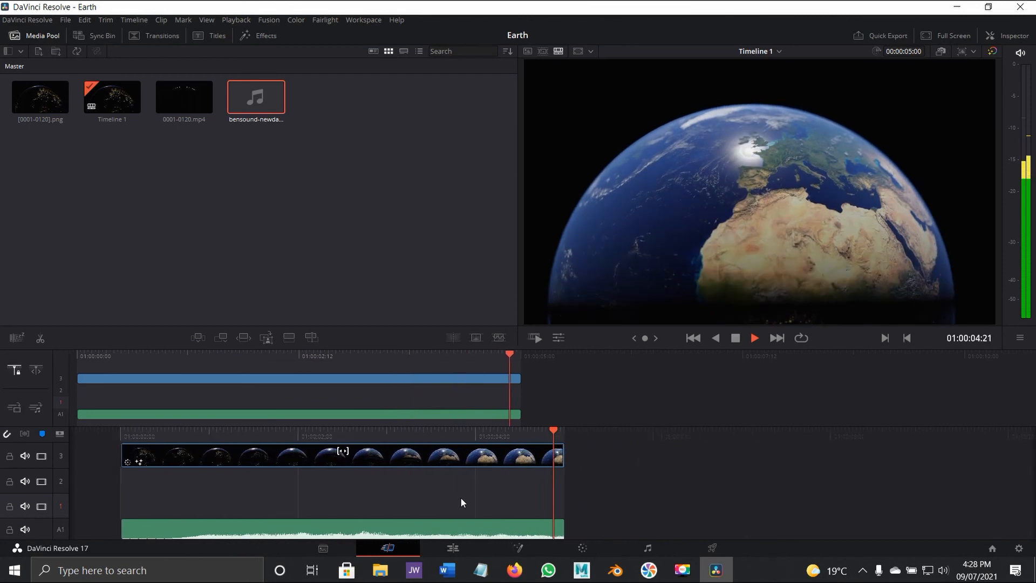
# Step: Add a Cross Fade -3 dB audio transition to the end of the bensound-newdawn.mp3 clip on the edit timeline
pyautogui.click(453, 549)
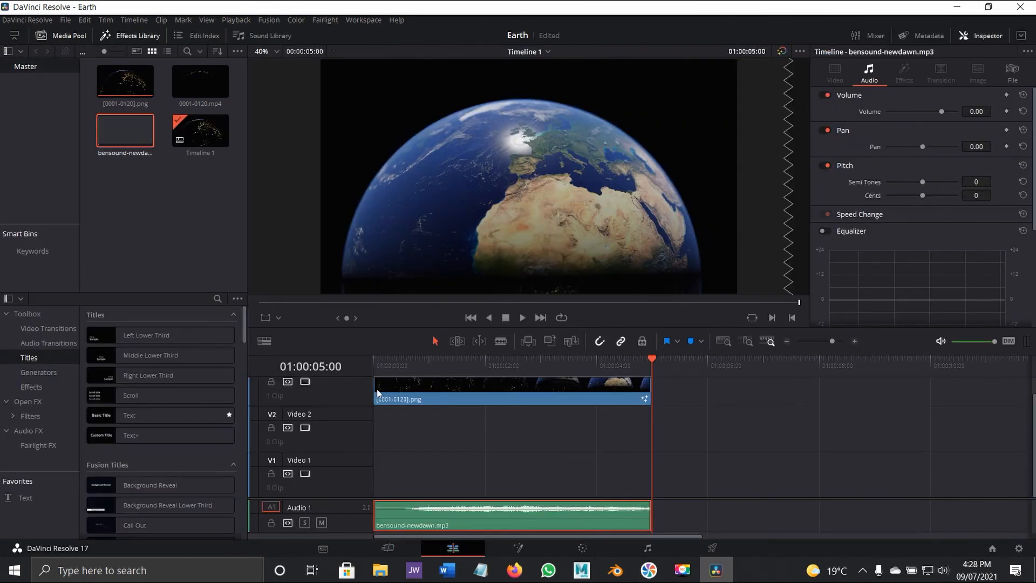
pyautogui.click(44, 343)
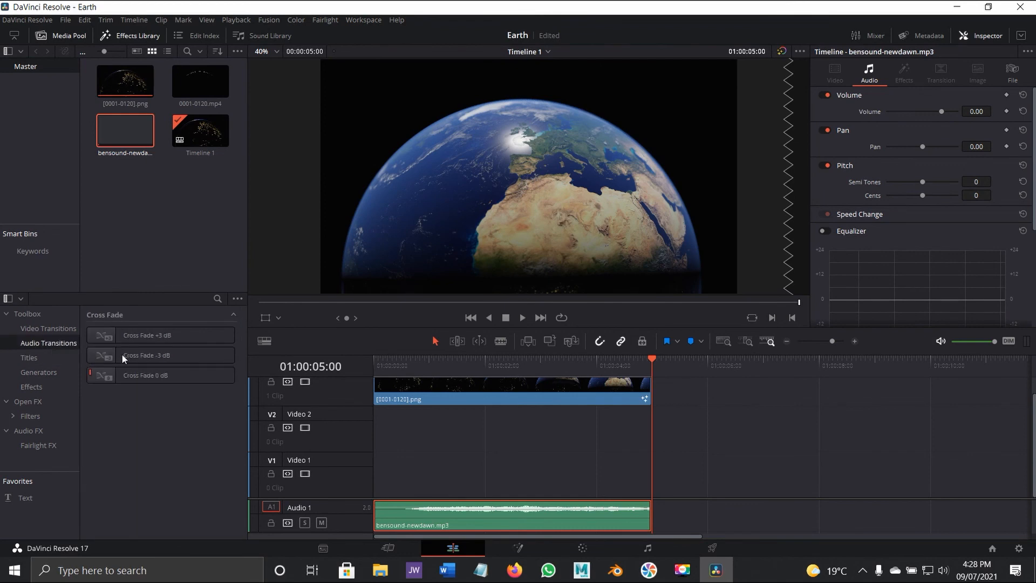
pyautogui.moveTo(135, 358); pyautogui.dragTo(626, 511)
# Step: Add Cross Dissolve video transitions to both the start and end of the [0001-0120].png clip on Video 3
pyautogui.click(50, 328)
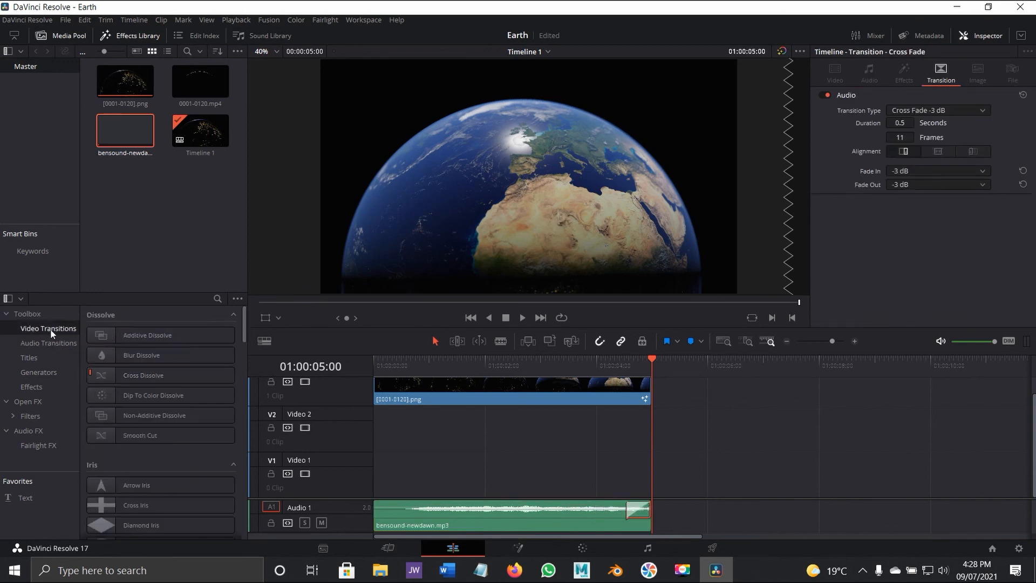
pyautogui.click(162, 376)
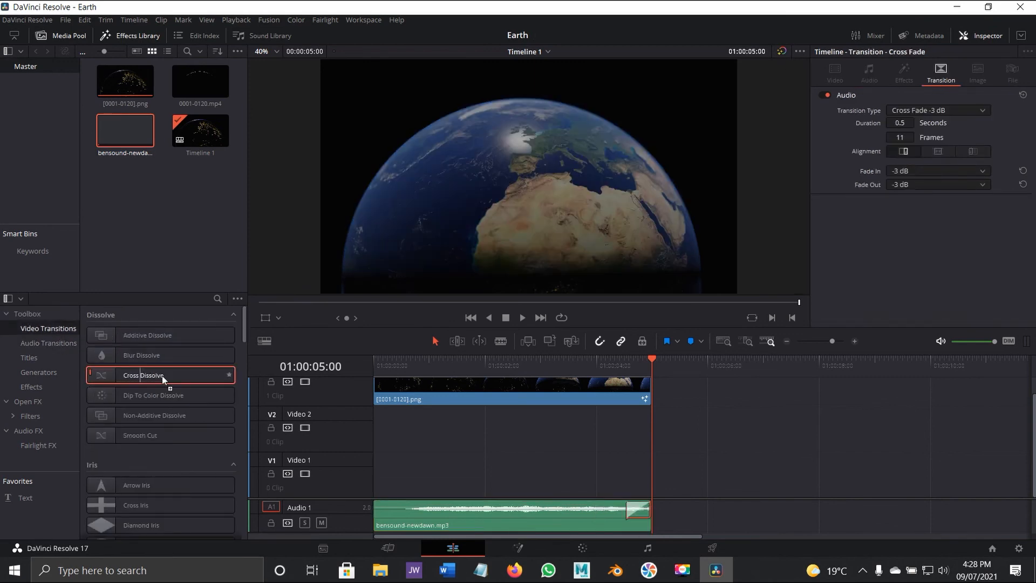
pyautogui.moveTo(162, 376)
pyautogui.mouseDown()
pyautogui.moveTo(361, 399)
pyautogui.moveTo(384, 381)
pyautogui.moveTo(185, 373)
pyautogui.moveTo(358, 399)
pyautogui.moveTo(379, 390)
pyautogui.moveTo(171, 374)
pyautogui.mouseUp()
pyautogui.click(396, 393)
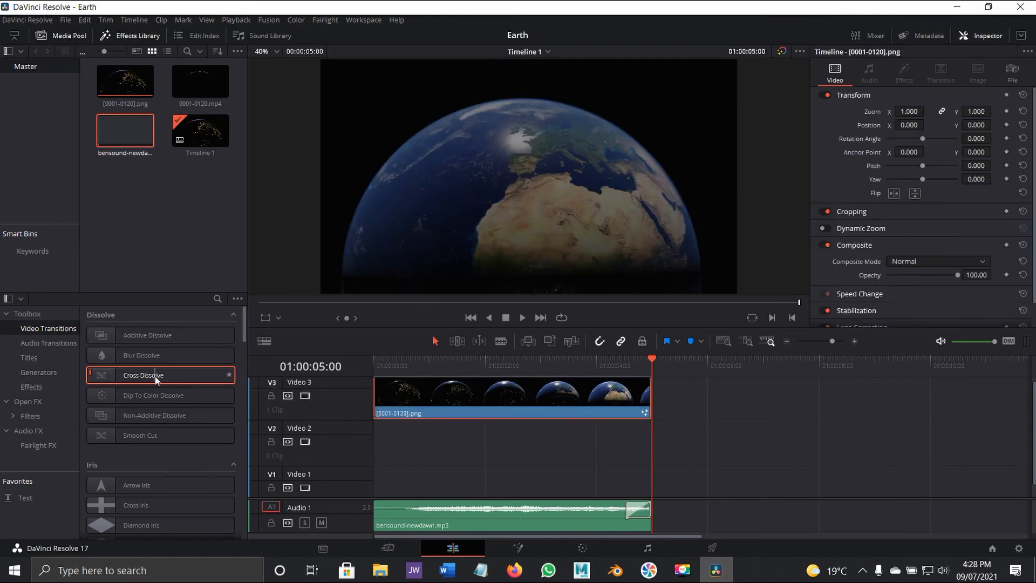
pyautogui.rightClick(154, 377)
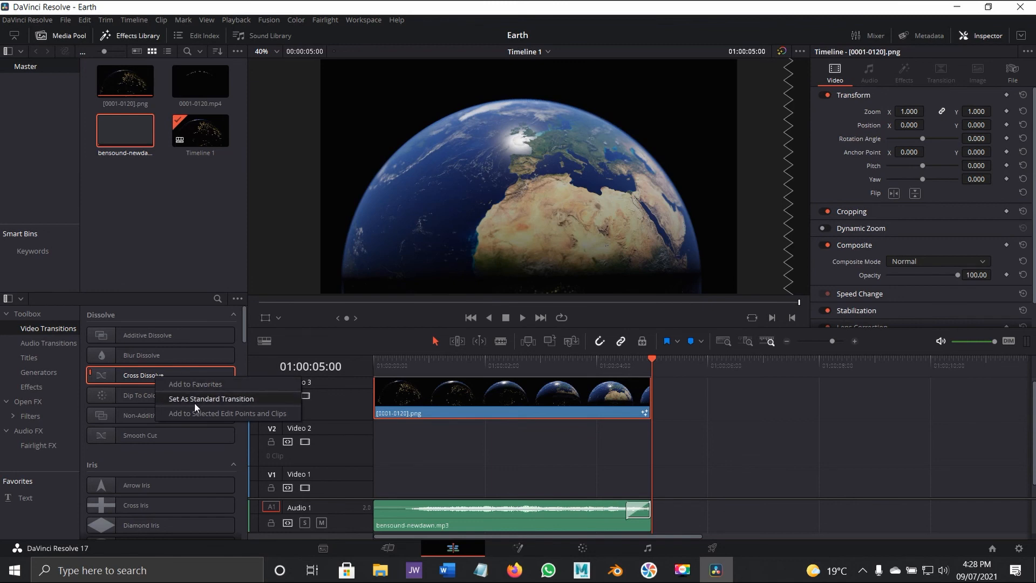
pyautogui.click(196, 414)
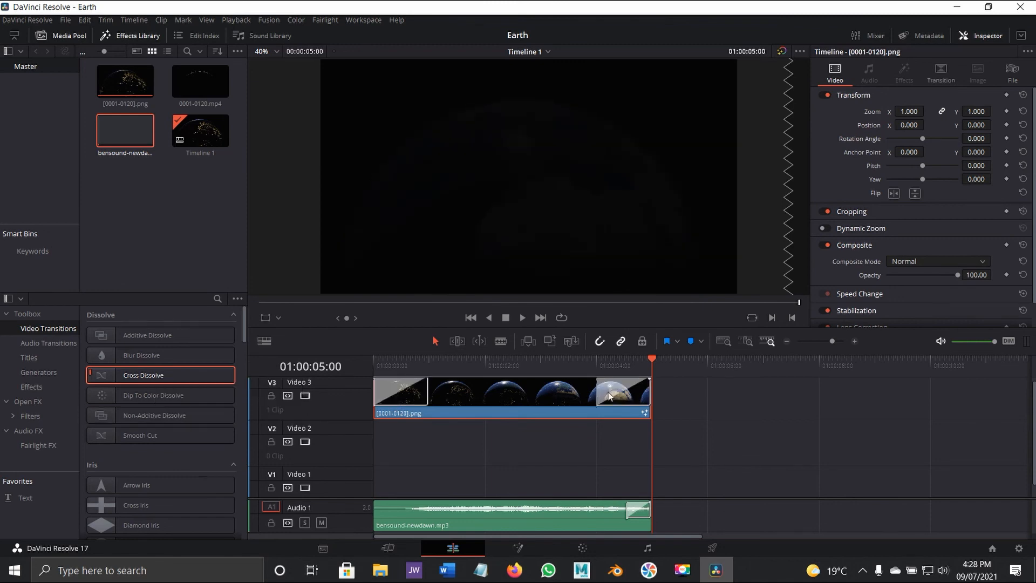
# Step: Shorten the clip's opening Cross Dissolve to 6 frames and shorten its closing Cross Dissolve to a similar length
pyautogui.click(609, 396)
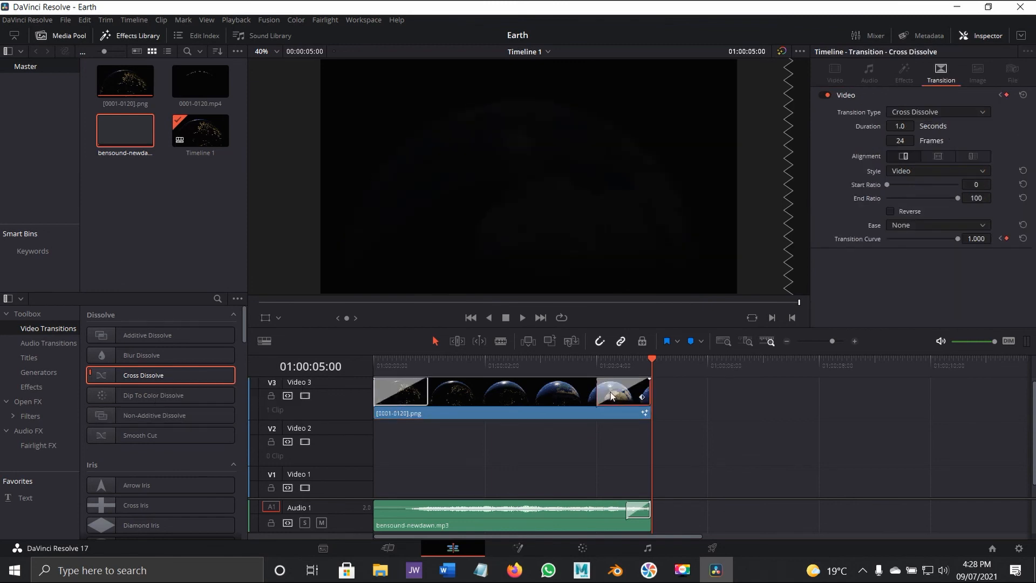
pyautogui.moveTo(431, 362); pyautogui.dragTo(356, 370)
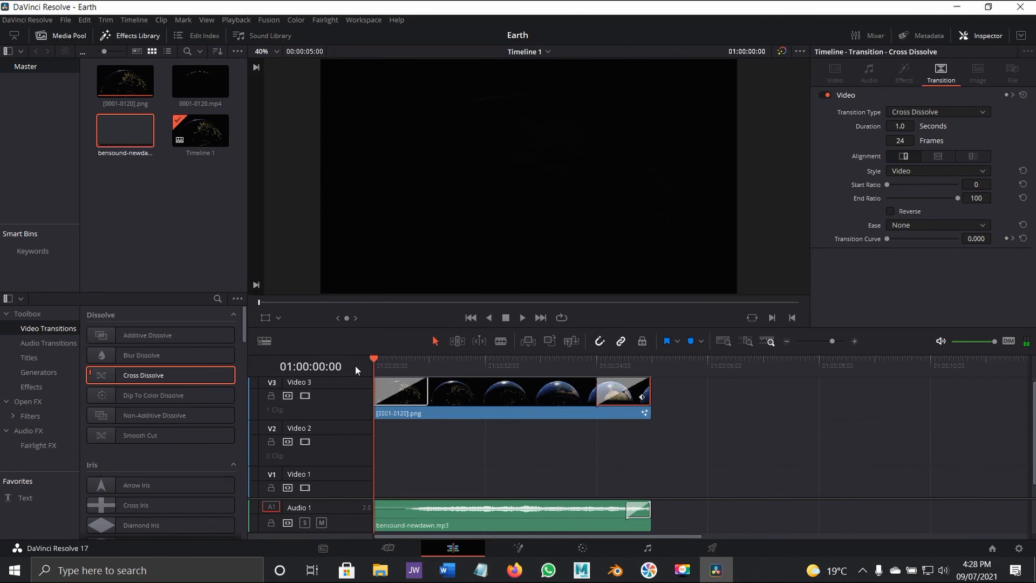
pyautogui.moveTo(427, 387); pyautogui.dragTo(387, 388)
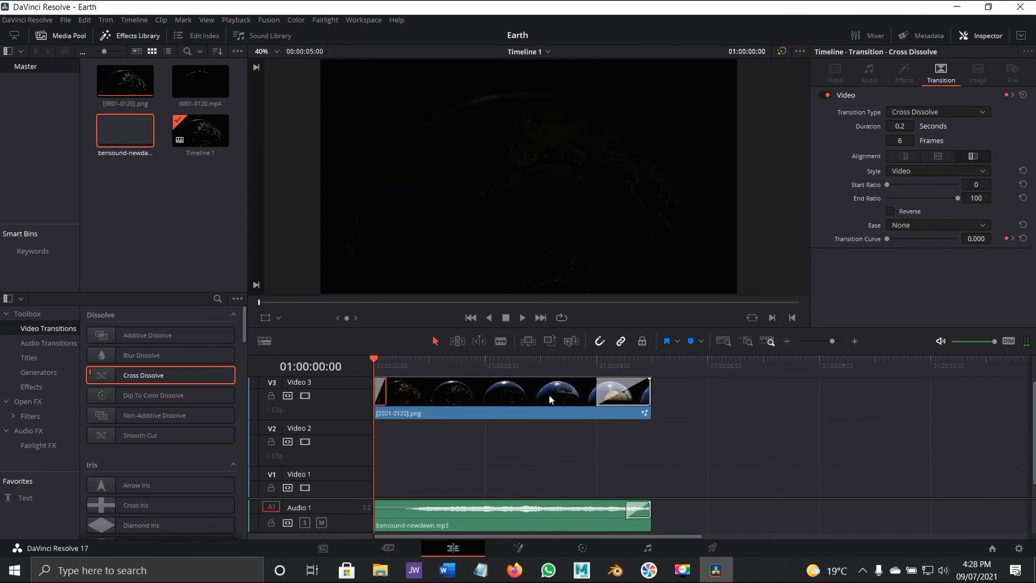
pyautogui.moveTo(601, 392); pyautogui.dragTo(638, 391)
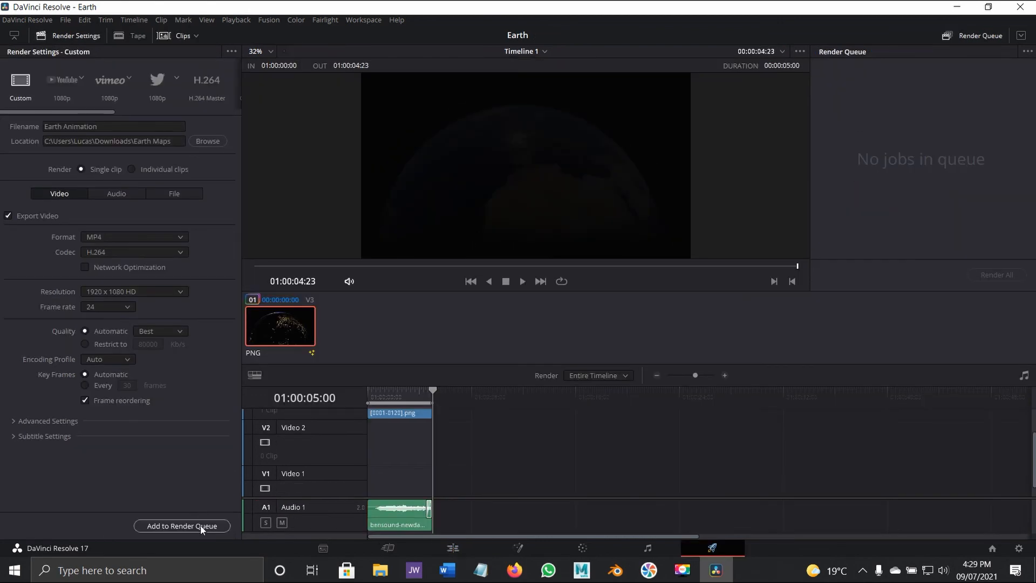
# Step: Add the Earth Animation H.264 MP4 export of the entire timeline to the render queue and render it
pyautogui.click(182, 526)
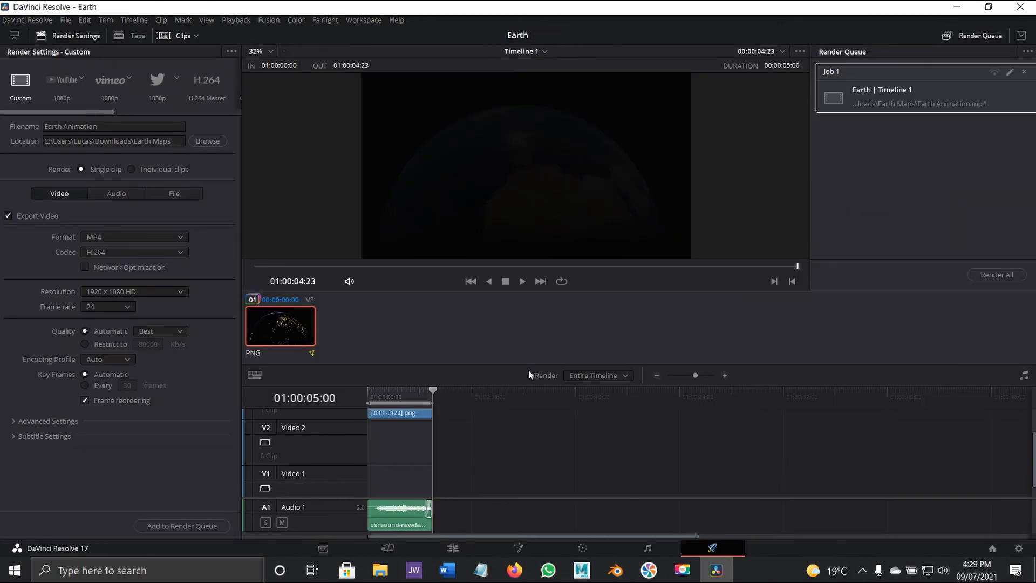
pyautogui.click(992, 275)
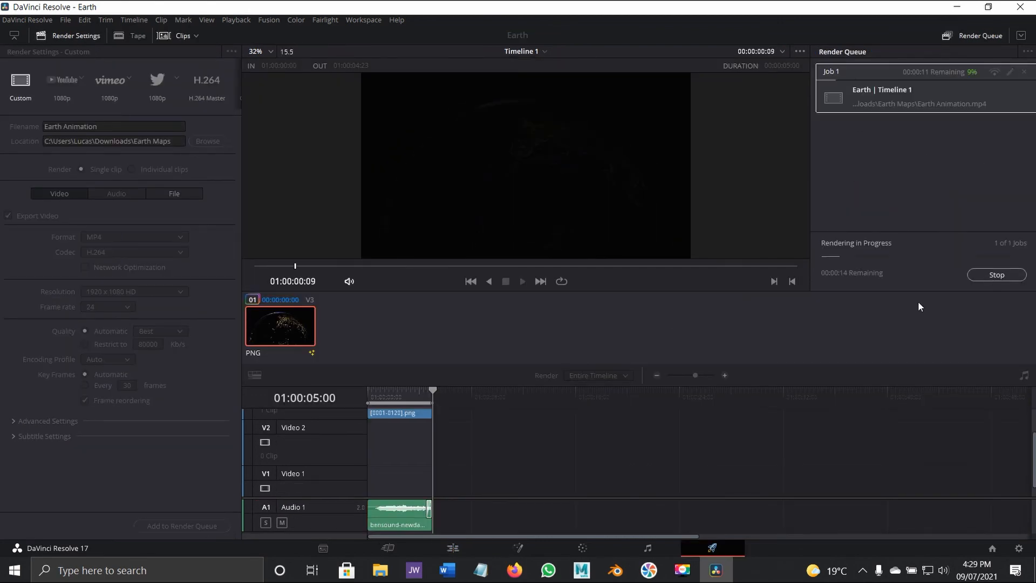